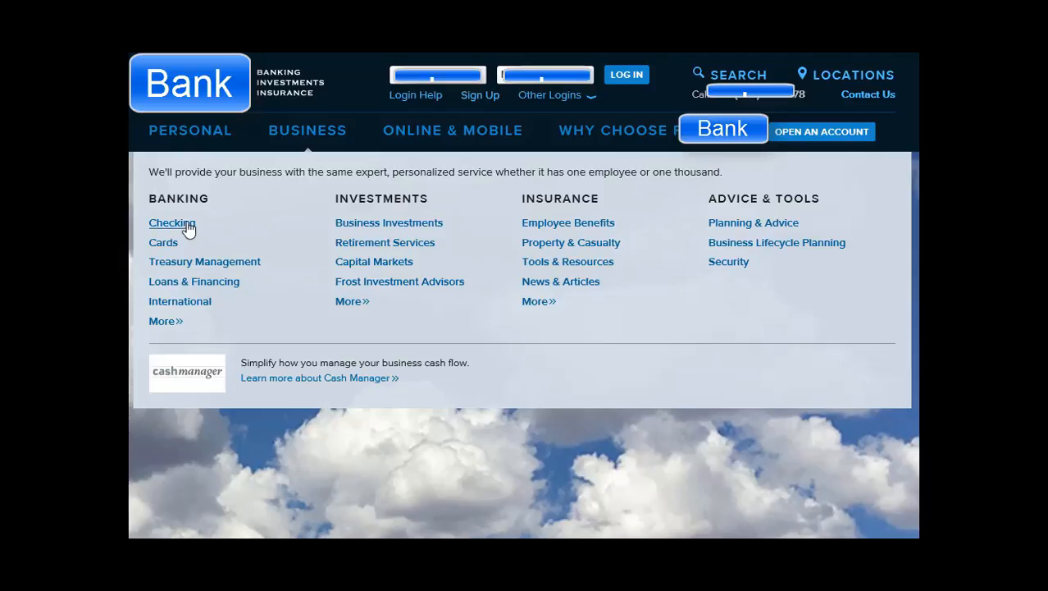
# - Browse the bank site's business Checking page, then the BUSINESS overview page
pyautogui.click(187, 229)
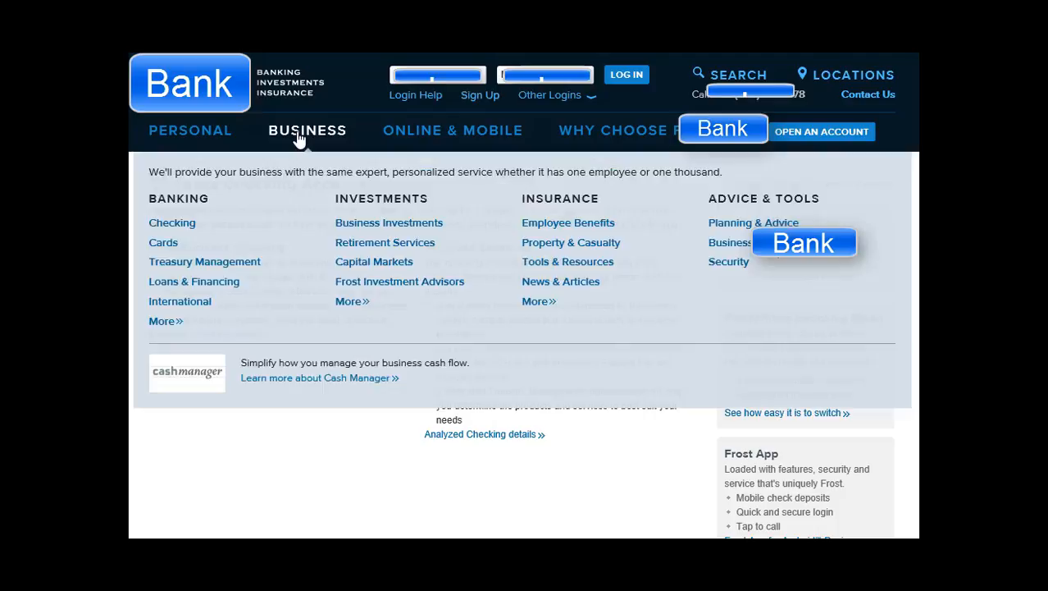
pyautogui.click(294, 136)
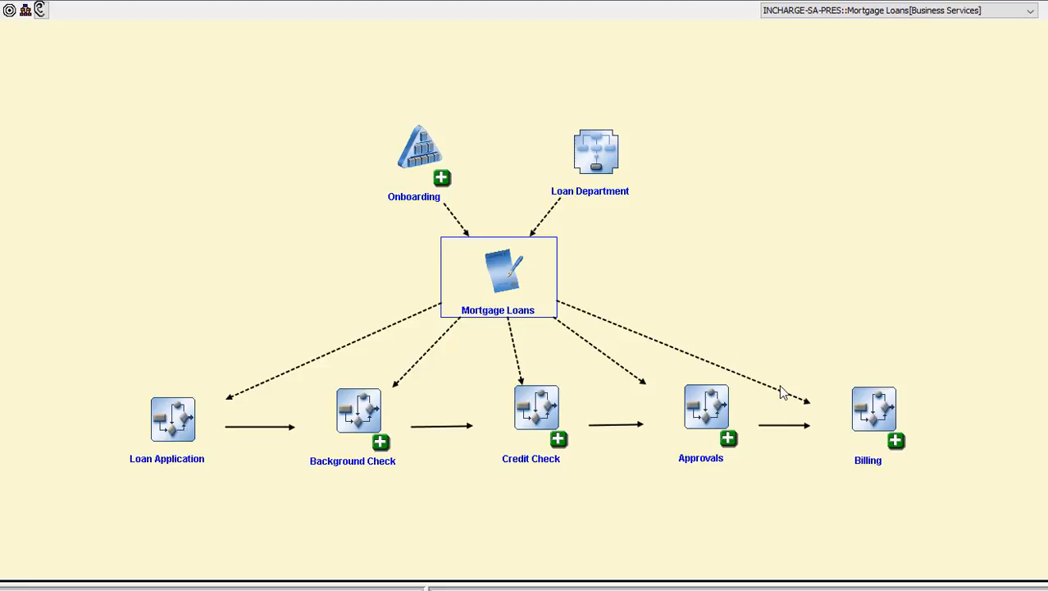
pyautogui.moveTo(584, 153)
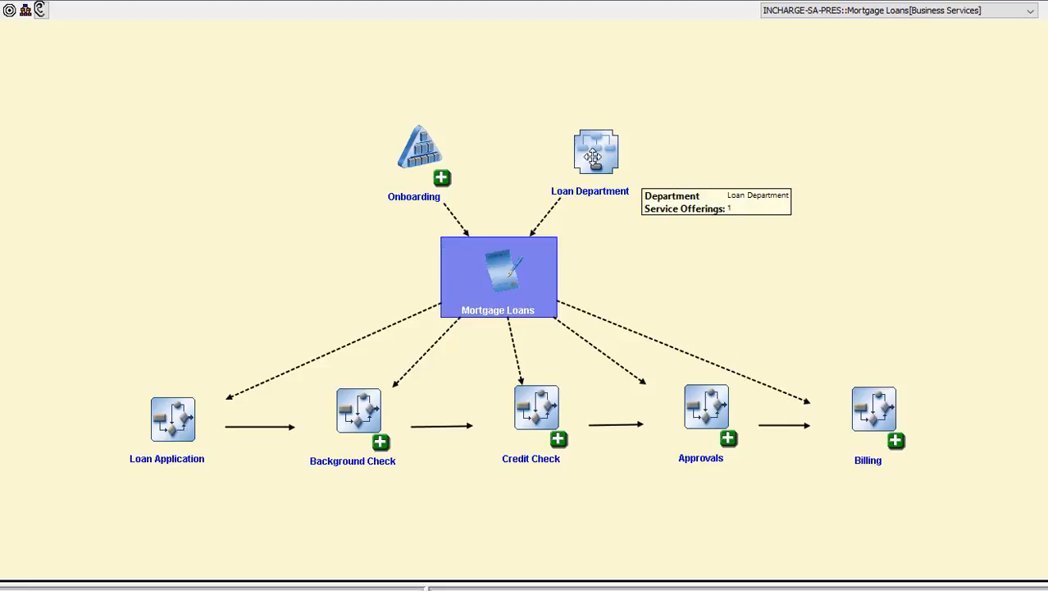
pyautogui.moveTo(544, 220)
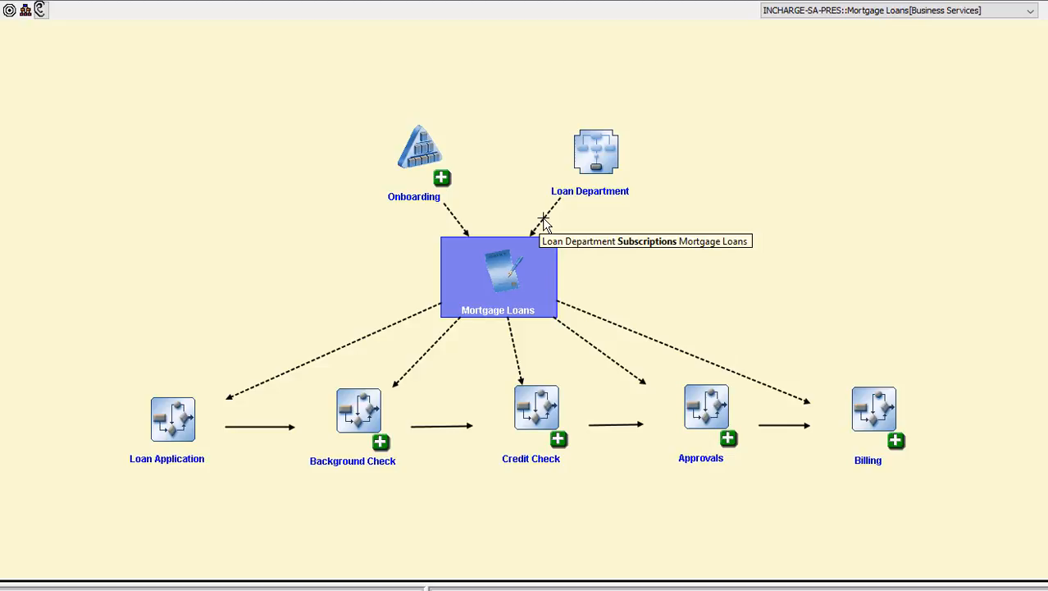
pyautogui.moveTo(520, 292)
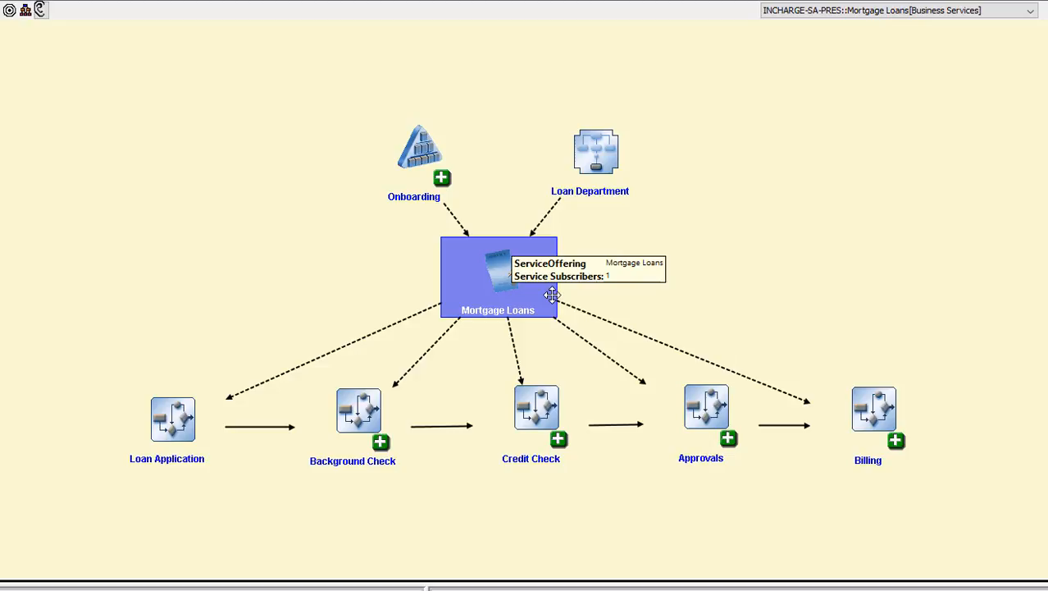
pyautogui.moveTo(396, 319)
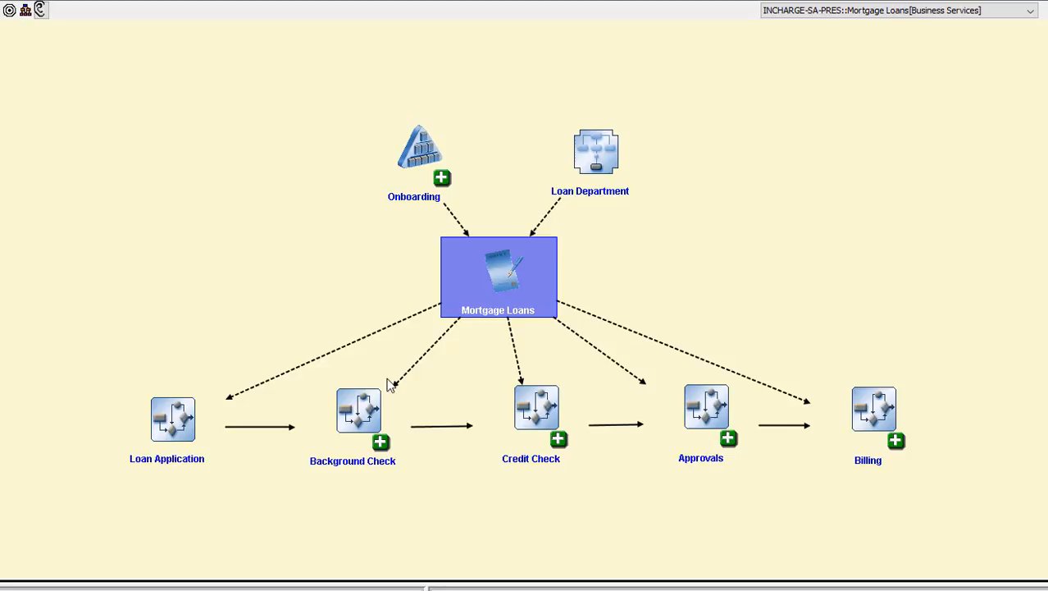
# - Expand Background Check, then its Backgrounder group, to reveal the two http services including drschedule.com
pyautogui.click(356, 410)
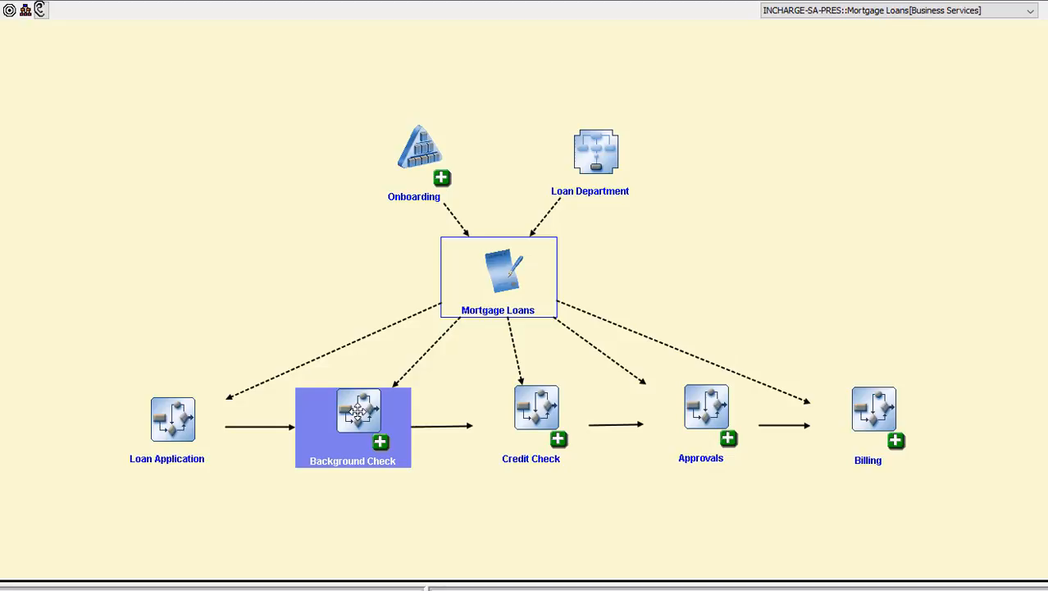
pyautogui.rightClick(357, 411)
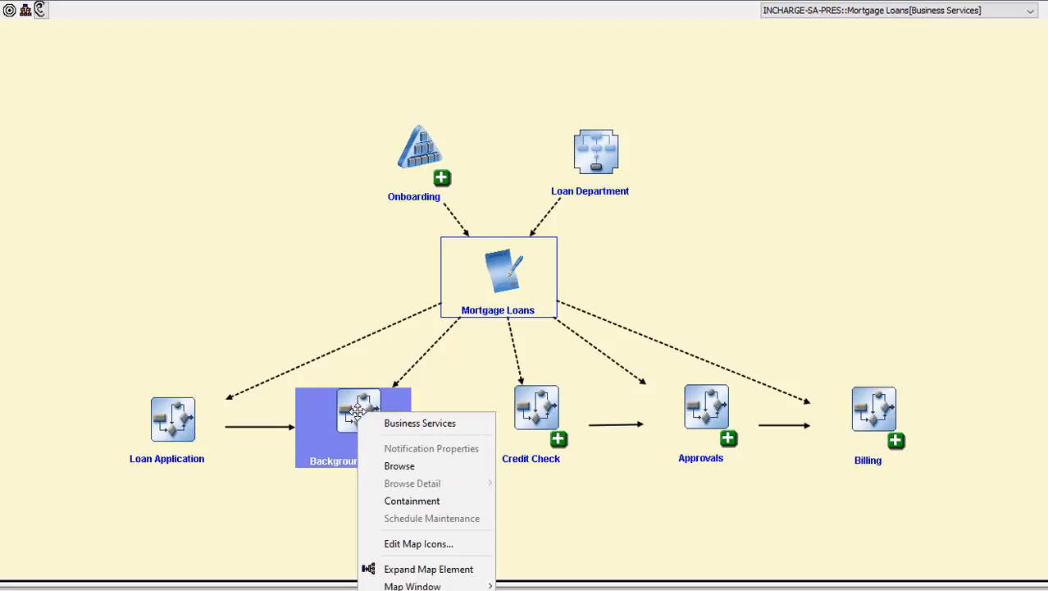
pyautogui.click(428, 570)
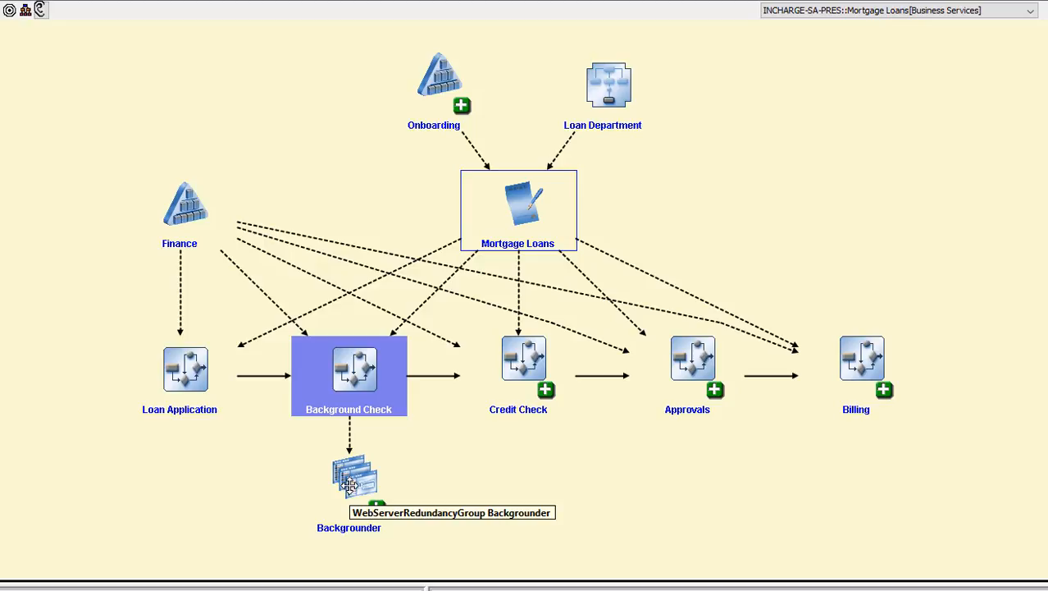
pyautogui.rightClick(354, 485)
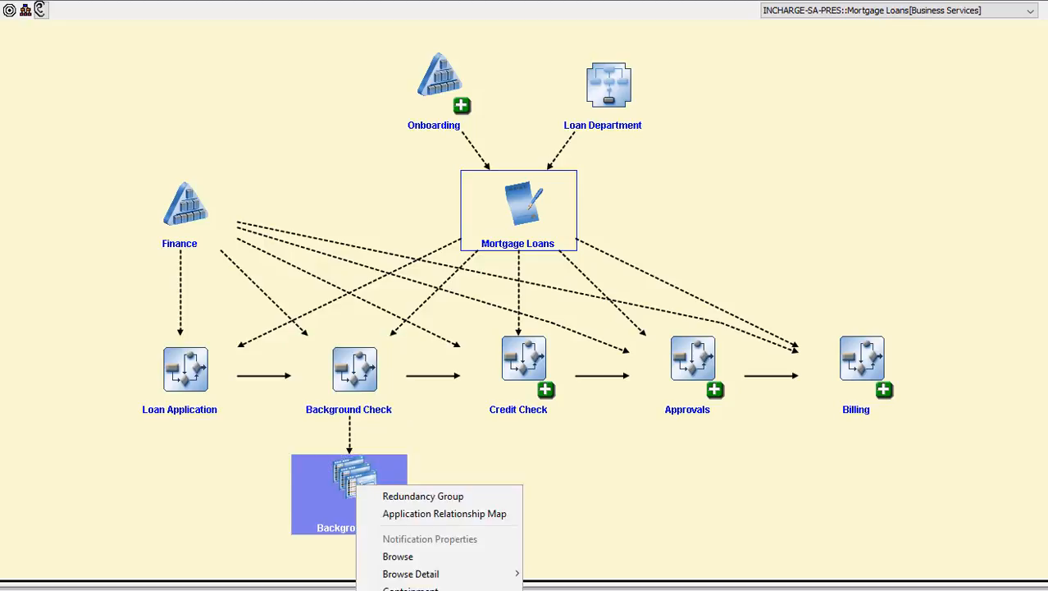
pyautogui.click(402, 589)
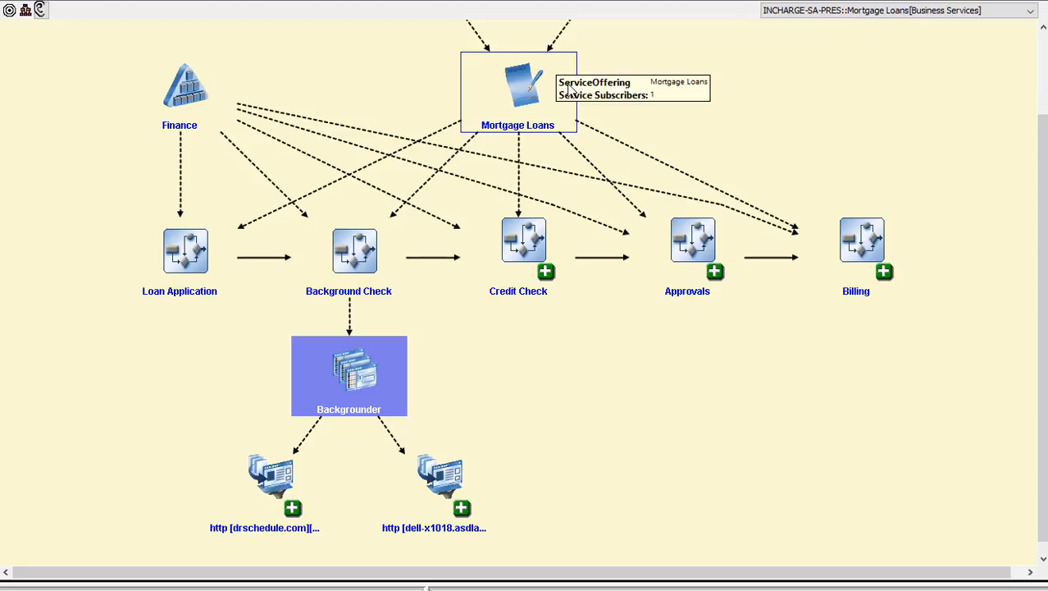
# - Scroll the Mortgage Loans service map upward
pyautogui.moveTo(1038, 206); pyautogui.dragTo(1038, 125)
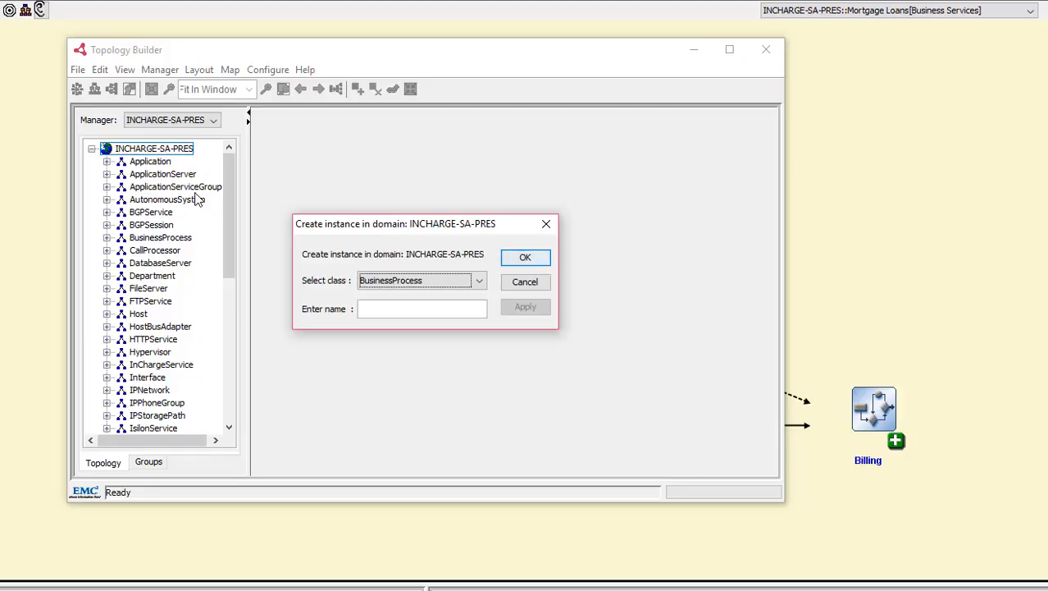
# - Review the instance class list, cancel the new instance, and select the INCHARGE-SA-PRES root
pyautogui.click(480, 280)
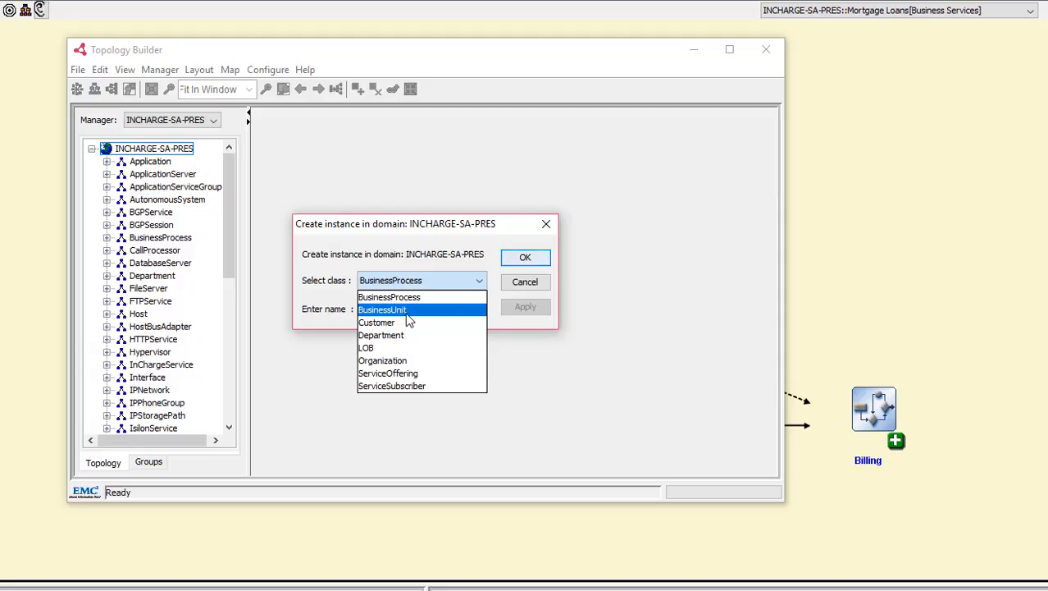
pyautogui.click(526, 282)
pyautogui.click(526, 282)
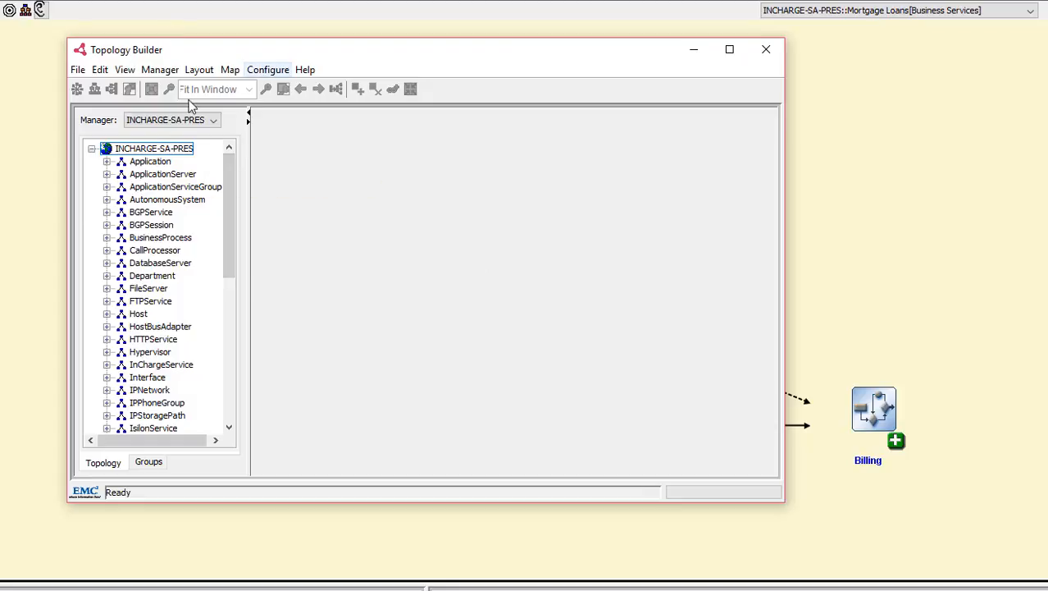
pyautogui.click(131, 150)
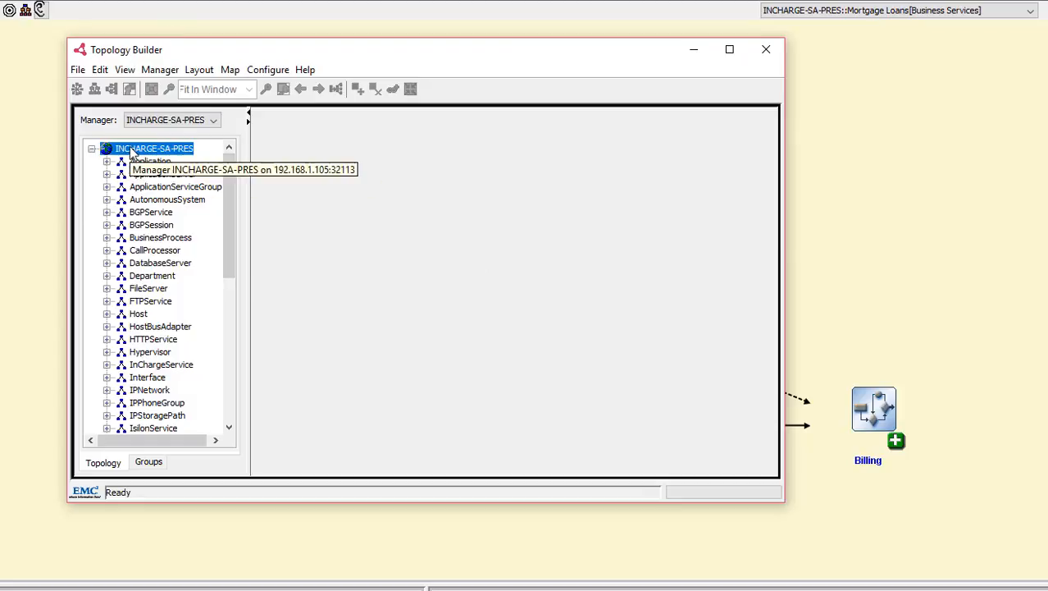
# - Create an Organization instance named Accounting in INCHARGE-SA-PRES and select it under Organization
pyautogui.rightClick(131, 150)
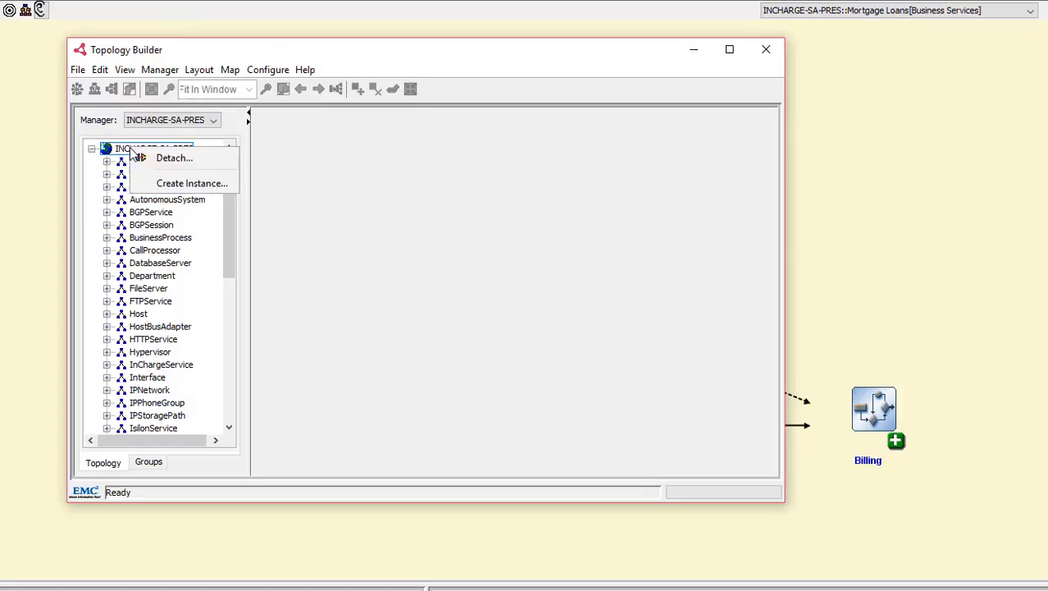
pyautogui.click(173, 186)
pyautogui.click(479, 281)
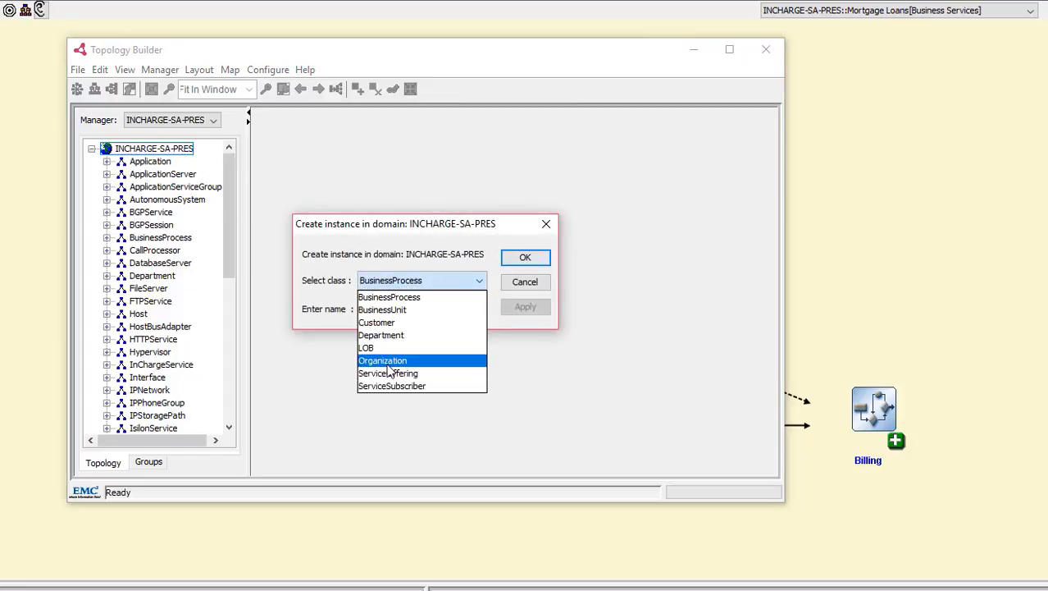
pyautogui.click(389, 364)
pyautogui.click(404, 309)
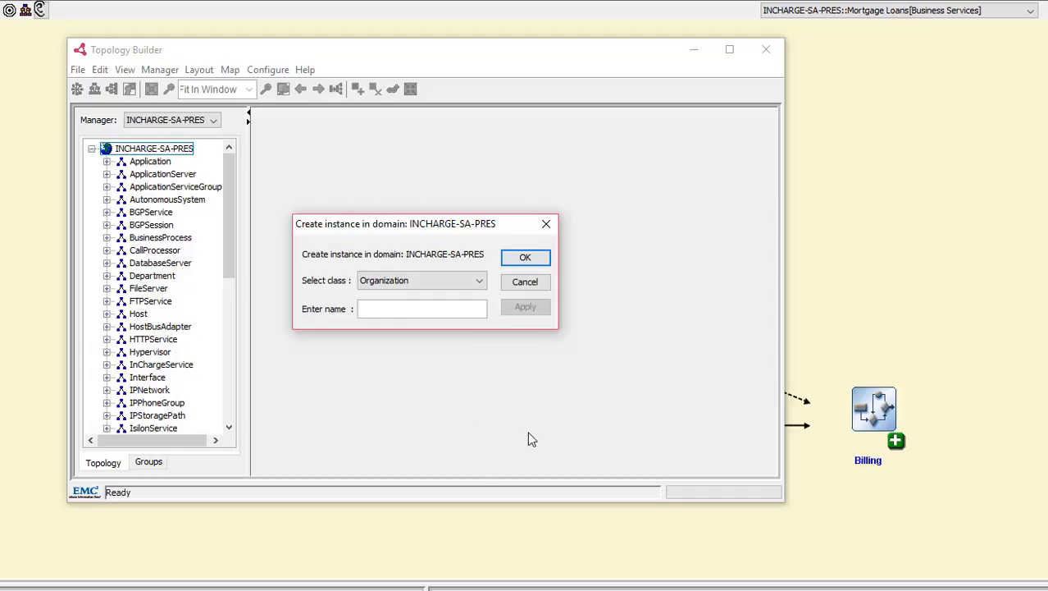
pyautogui.write('Accou')
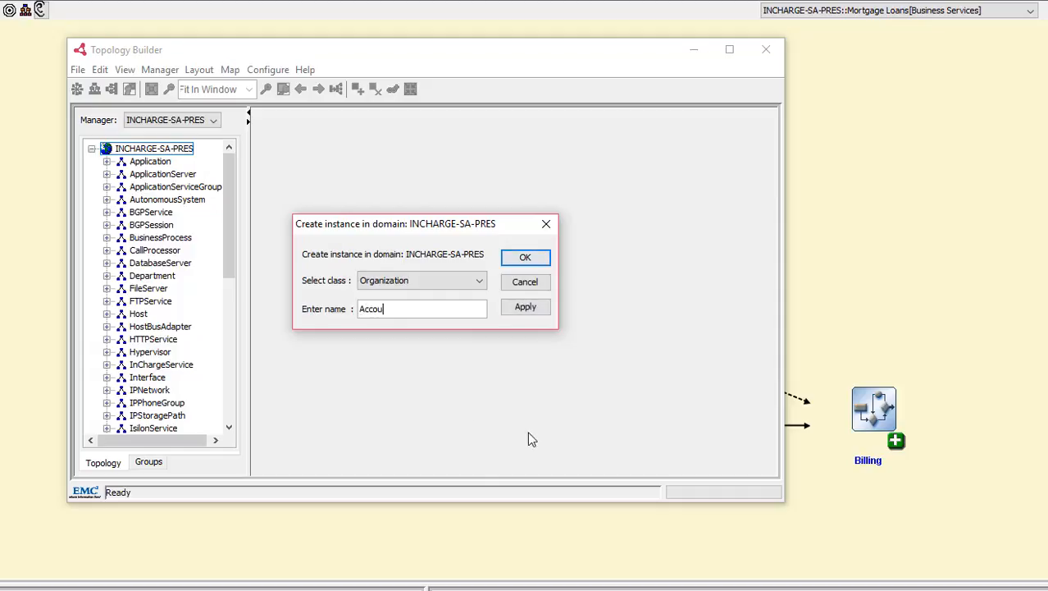
pyautogui.write('nting')
pyautogui.click(529, 259)
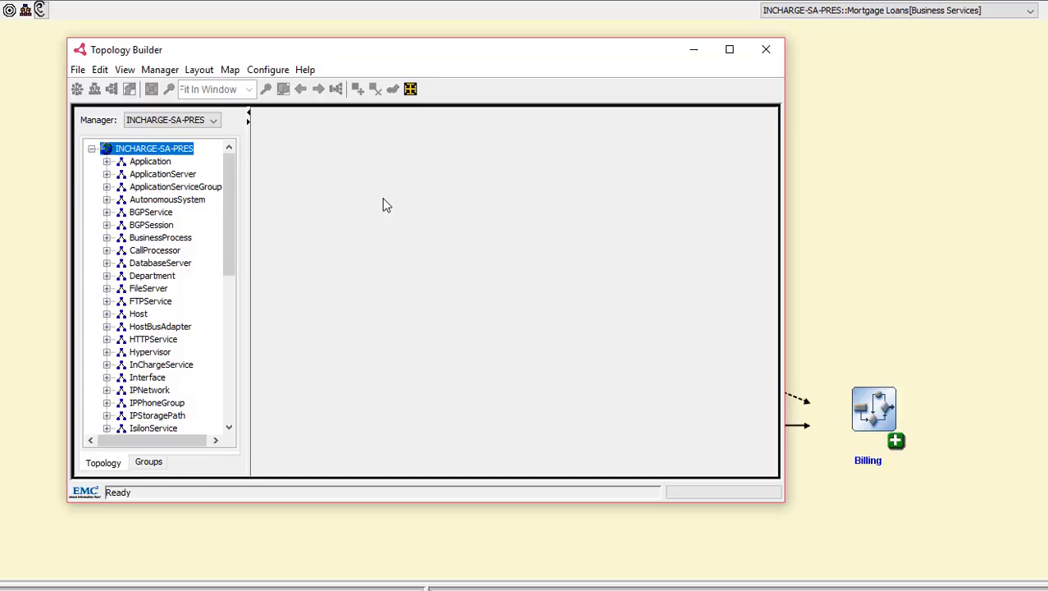
pyautogui.scroll(-8, 232, 371)
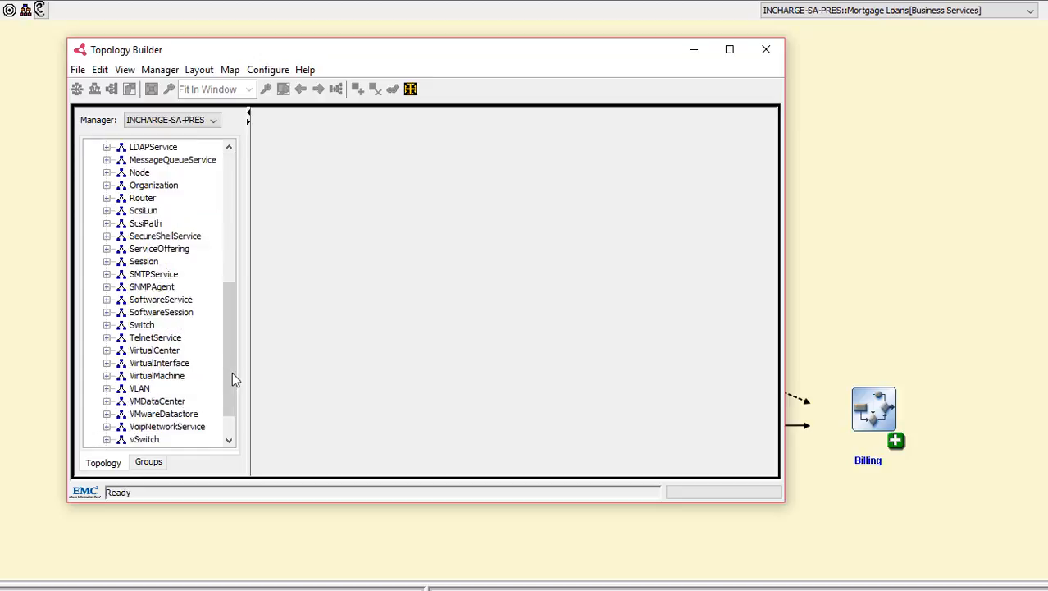
pyautogui.click(106, 185)
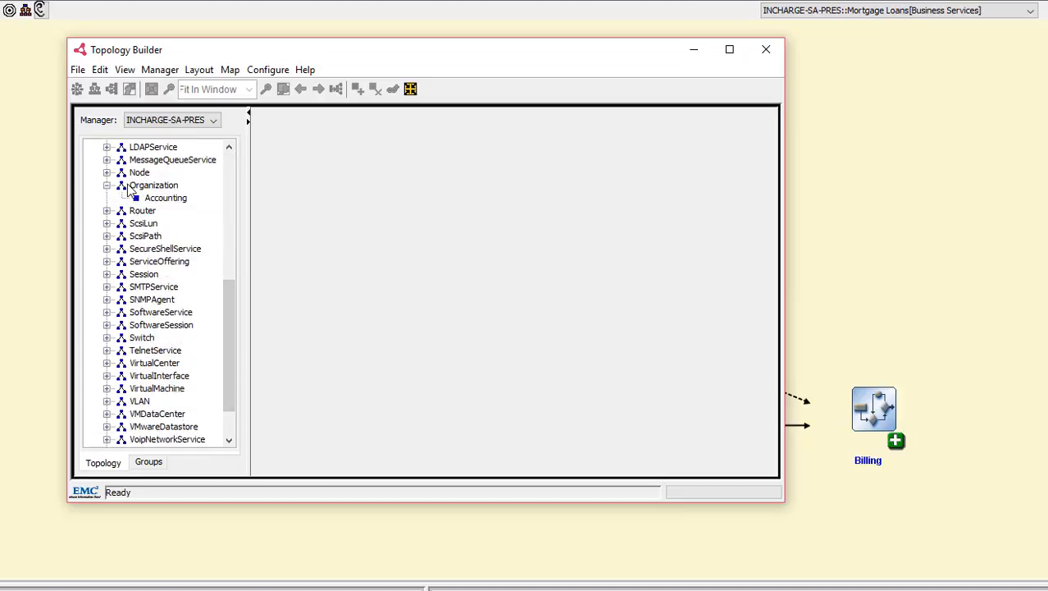
pyautogui.click(158, 200)
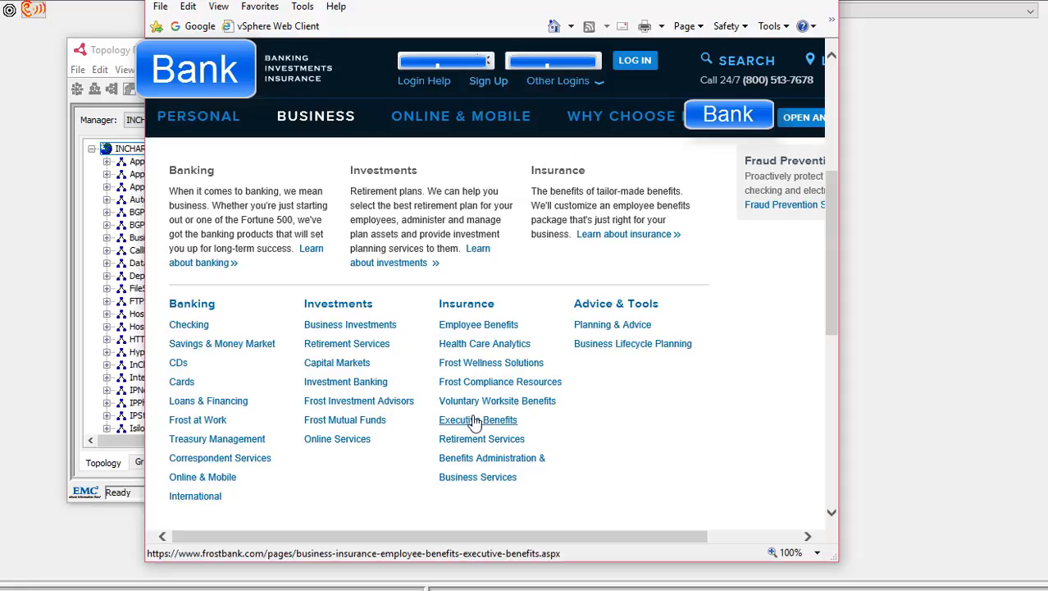
pyautogui.moveTo(187, 123)
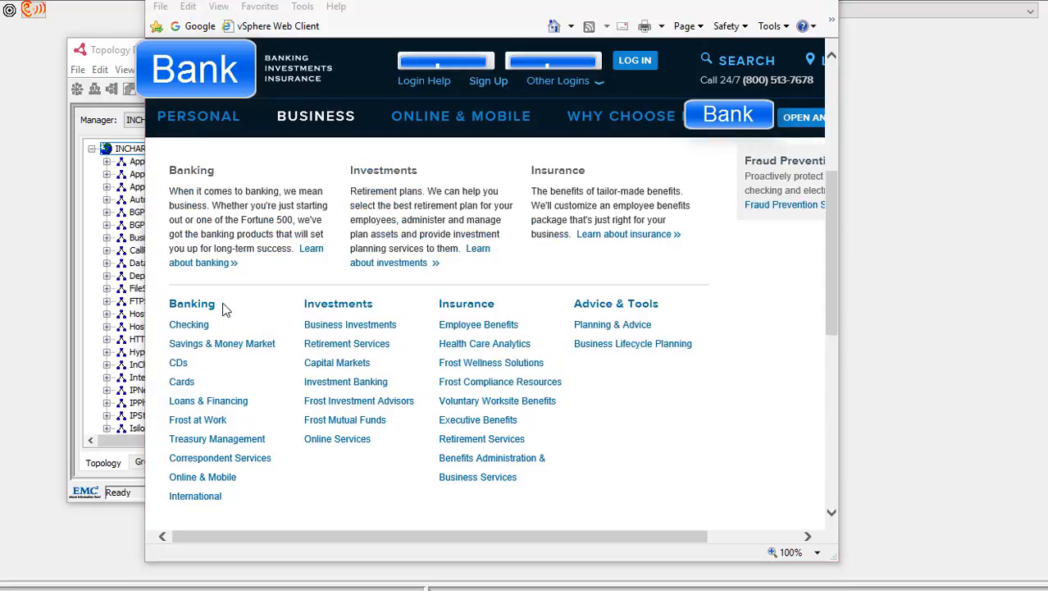
pyautogui.moveTo(222, 304); pyautogui.dragTo(167, 310)
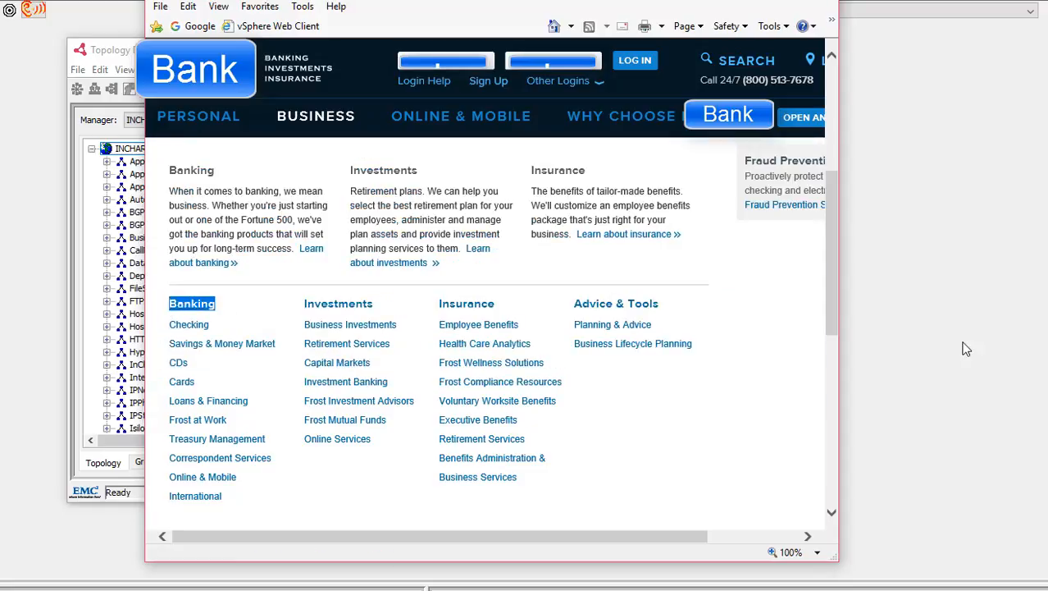
# - Back in Topology Builder, create a Department instance named Banking in INCHARGE-SA-PRES
pyautogui.press('super+Tab')
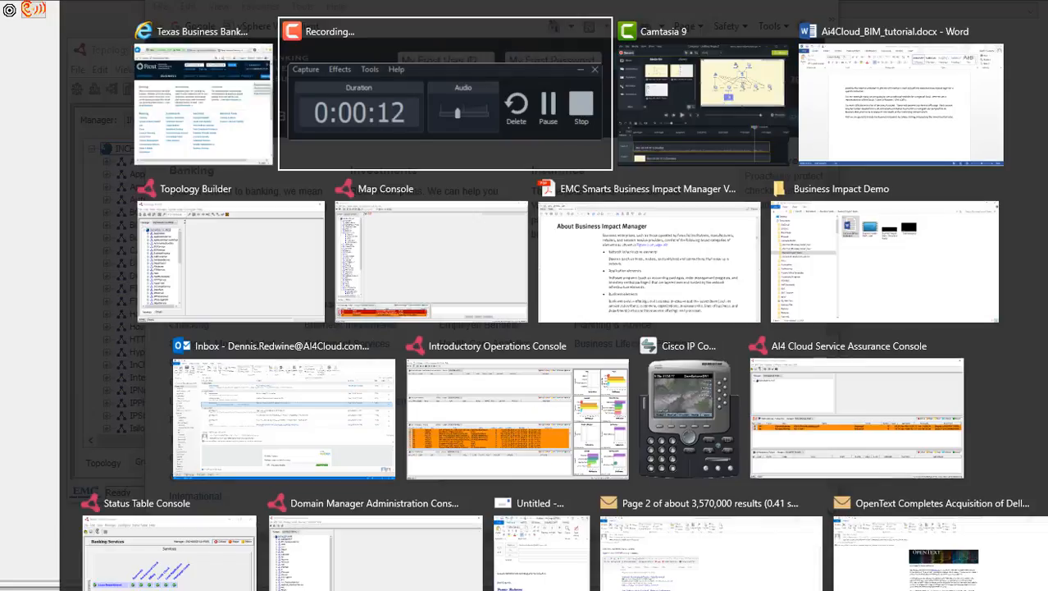
pyautogui.press('Right')
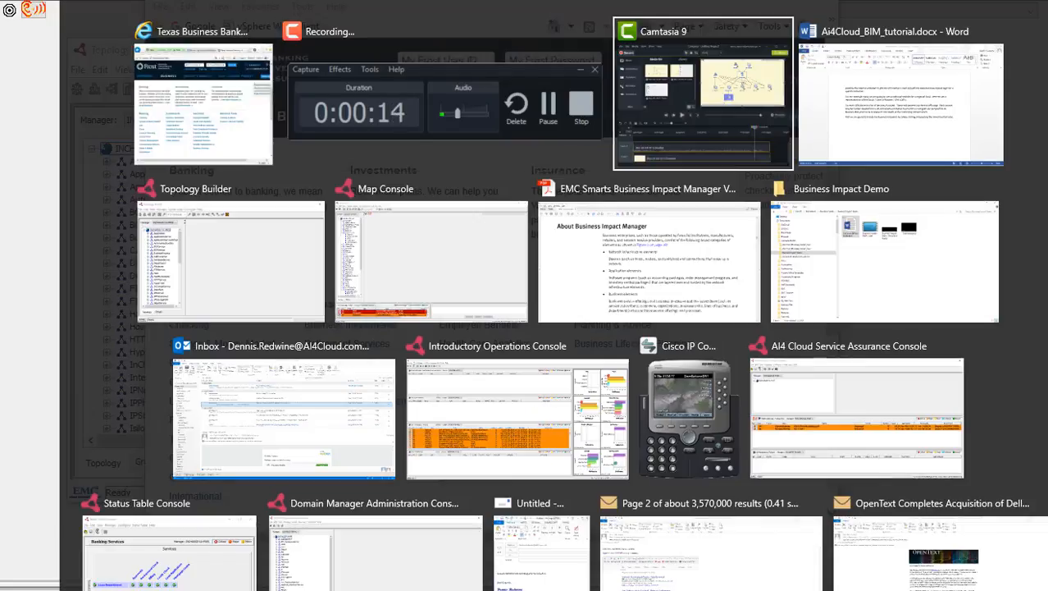
pyautogui.click(320, 246)
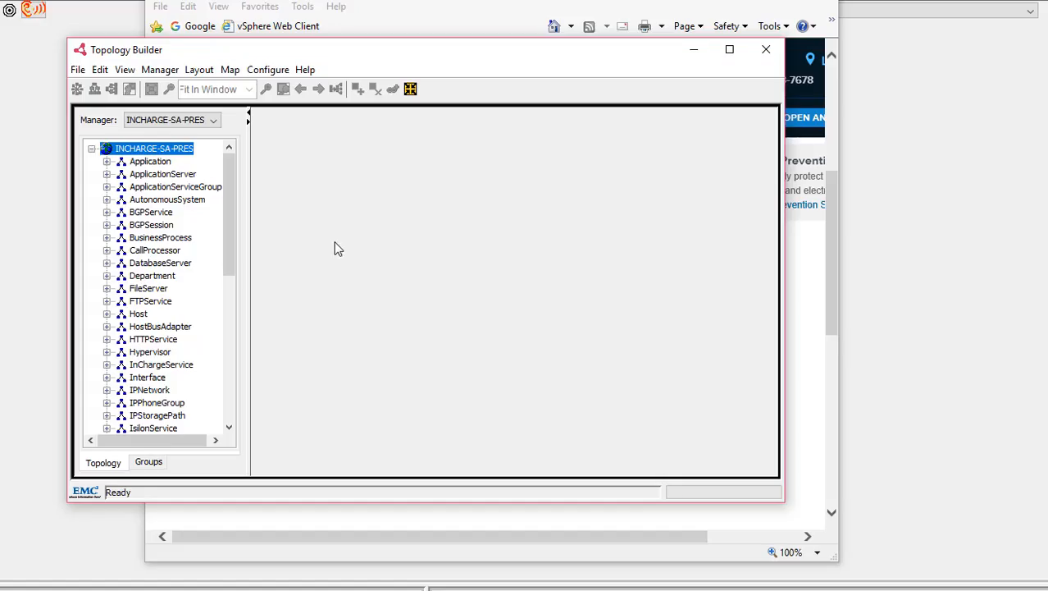
pyautogui.rightClick(156, 149)
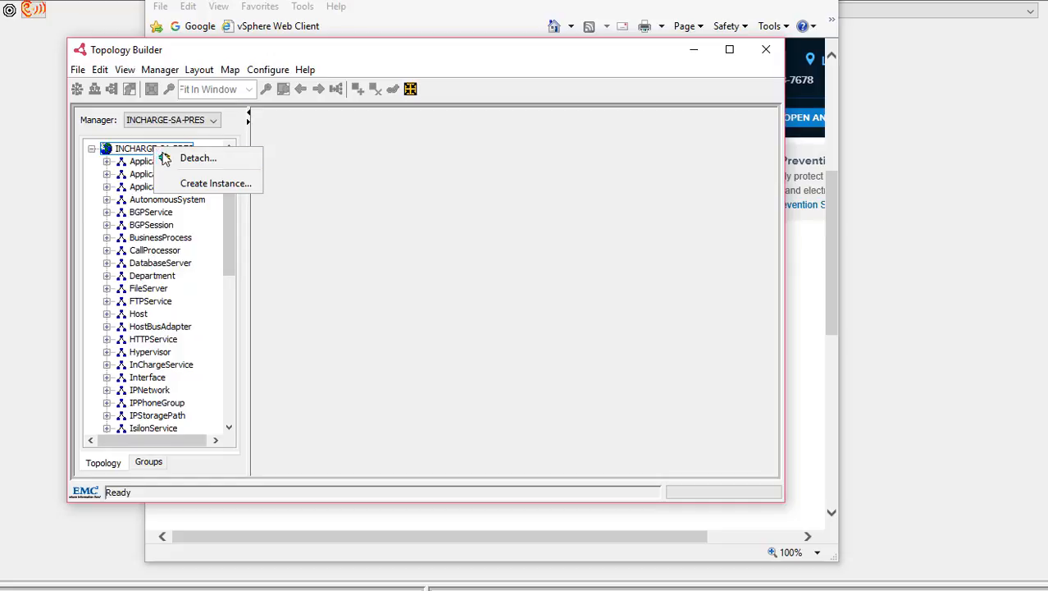
pyautogui.click(190, 187)
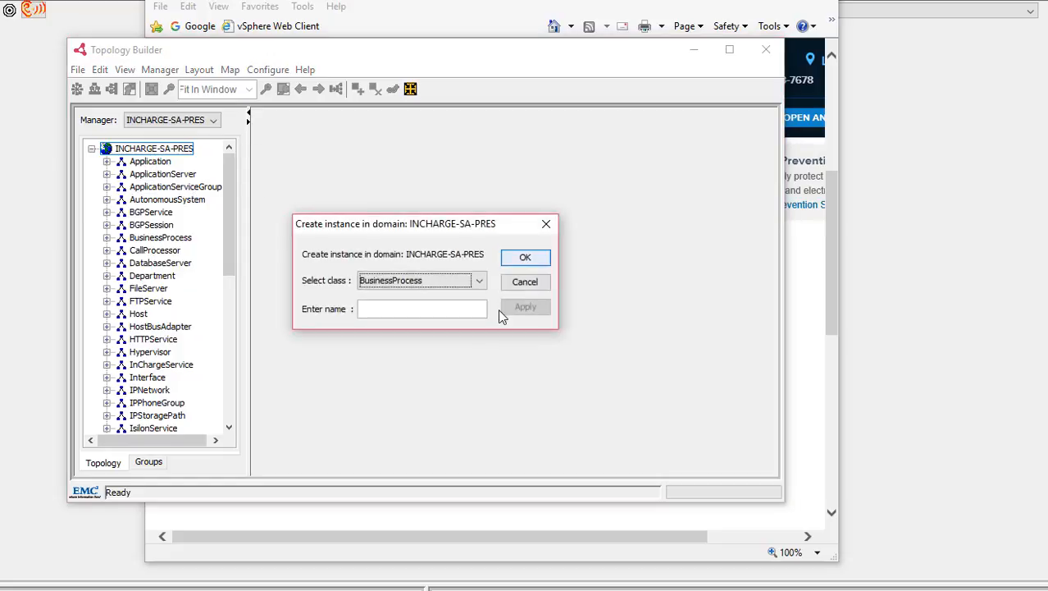
pyautogui.click(481, 282)
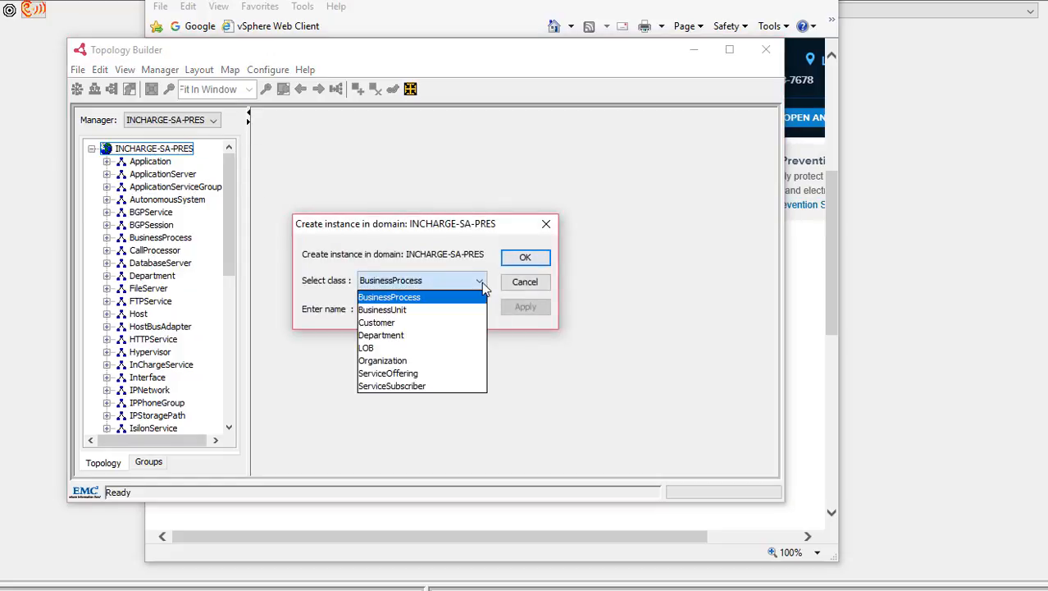
pyautogui.click(386, 336)
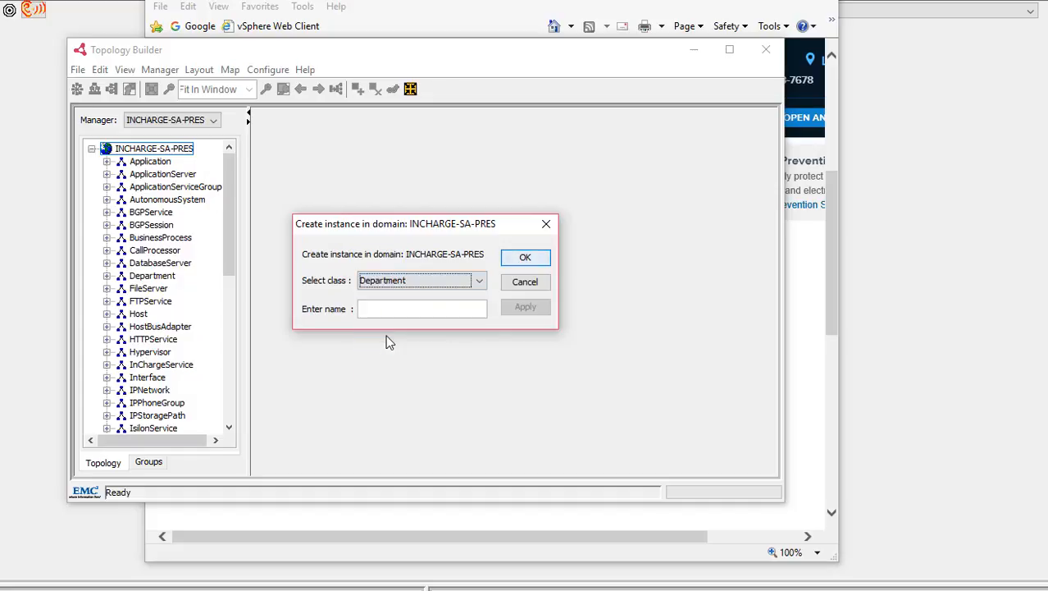
pyautogui.click(394, 309)
pyautogui.write('Banking')
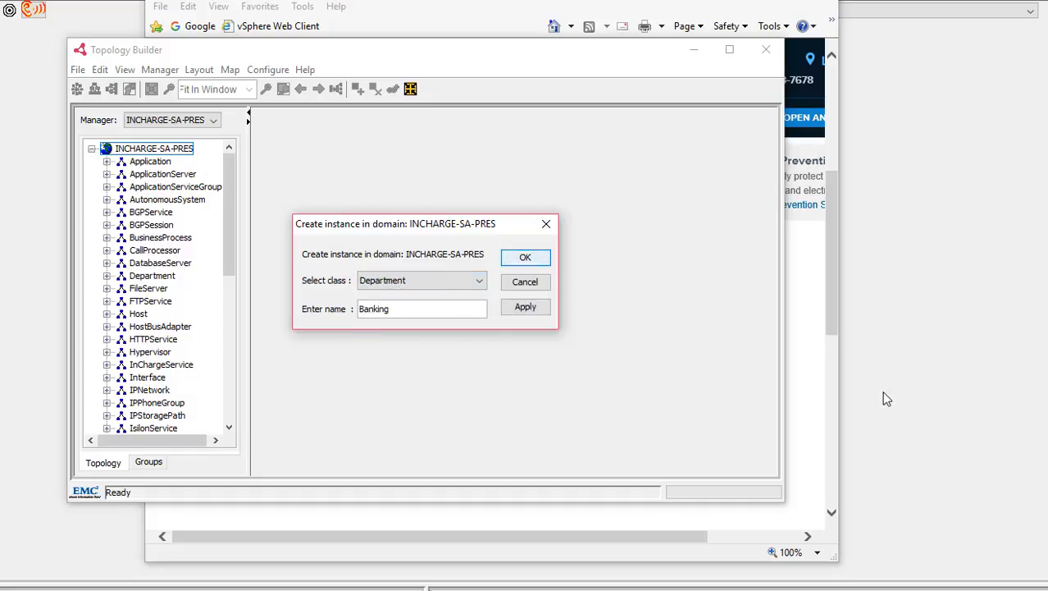
pyautogui.click(517, 258)
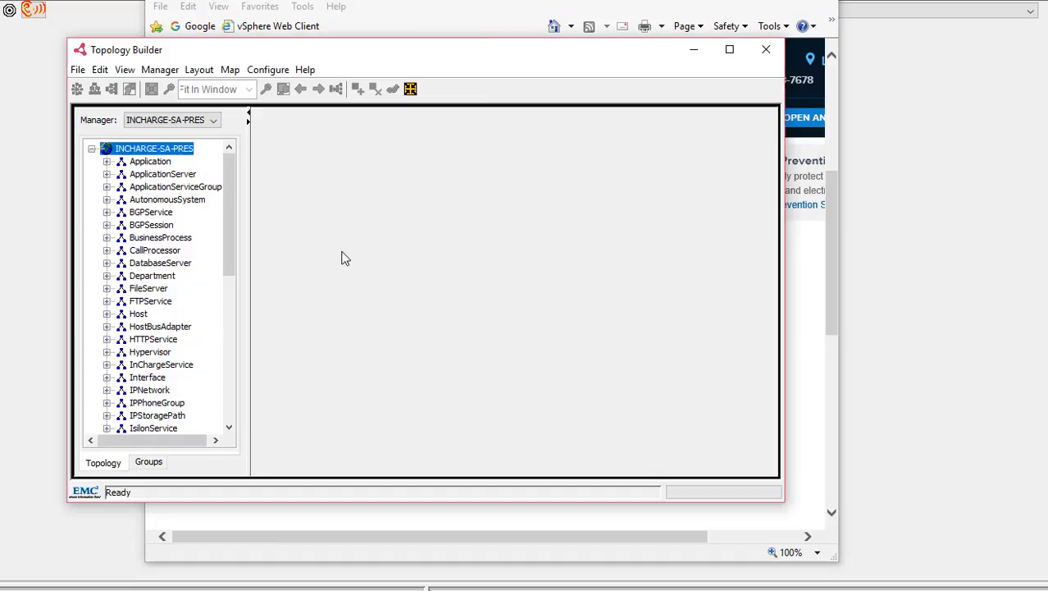
pyautogui.click(106, 276)
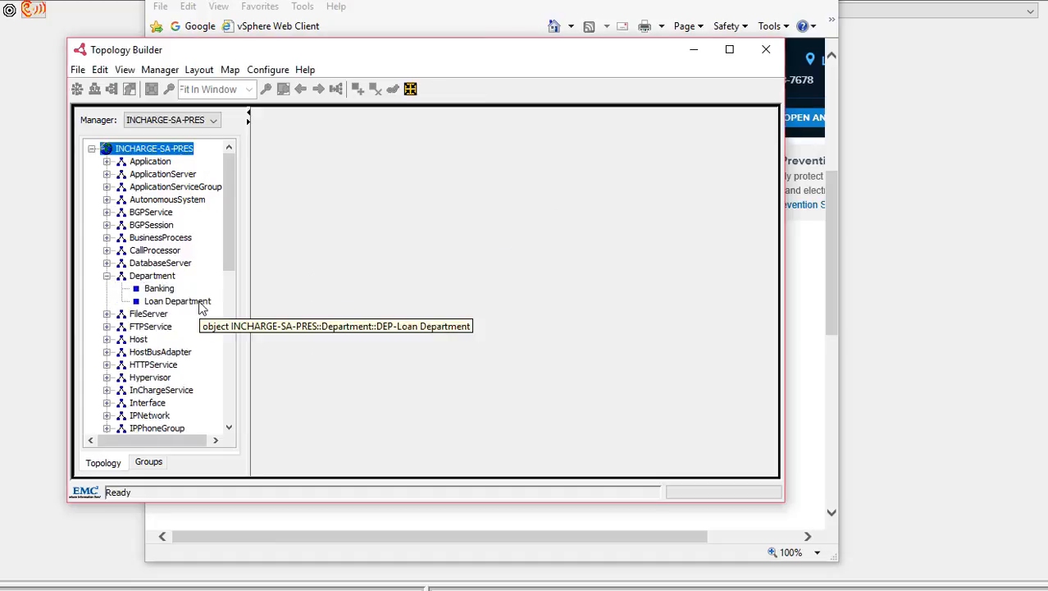
pyautogui.click(107, 276)
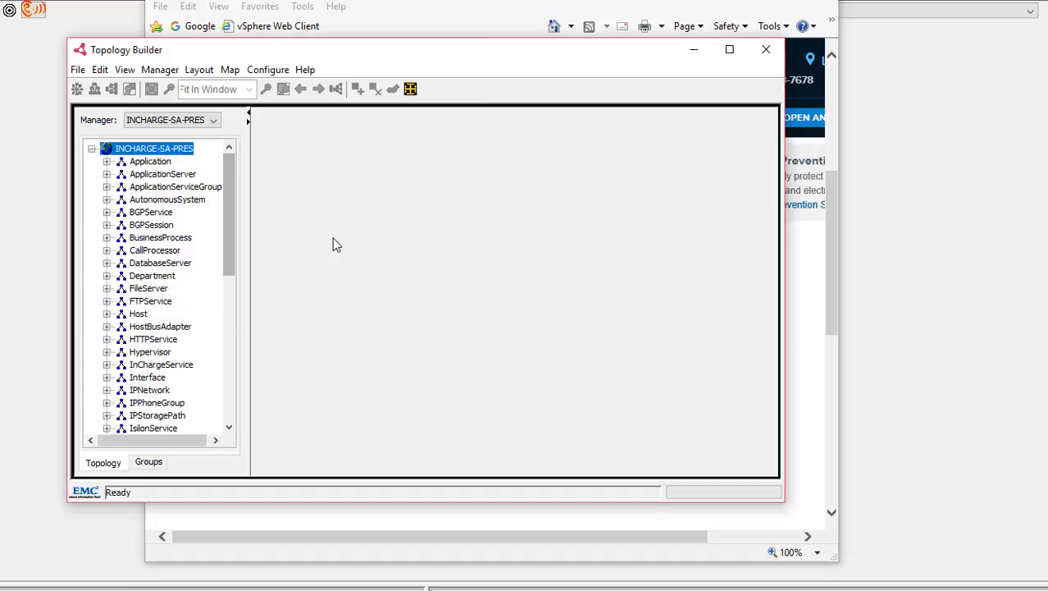
# - Select the Checking service name in the bank site's Banking list, then return to Topology Builder
pyautogui.hotkey('alt', 'Tab')
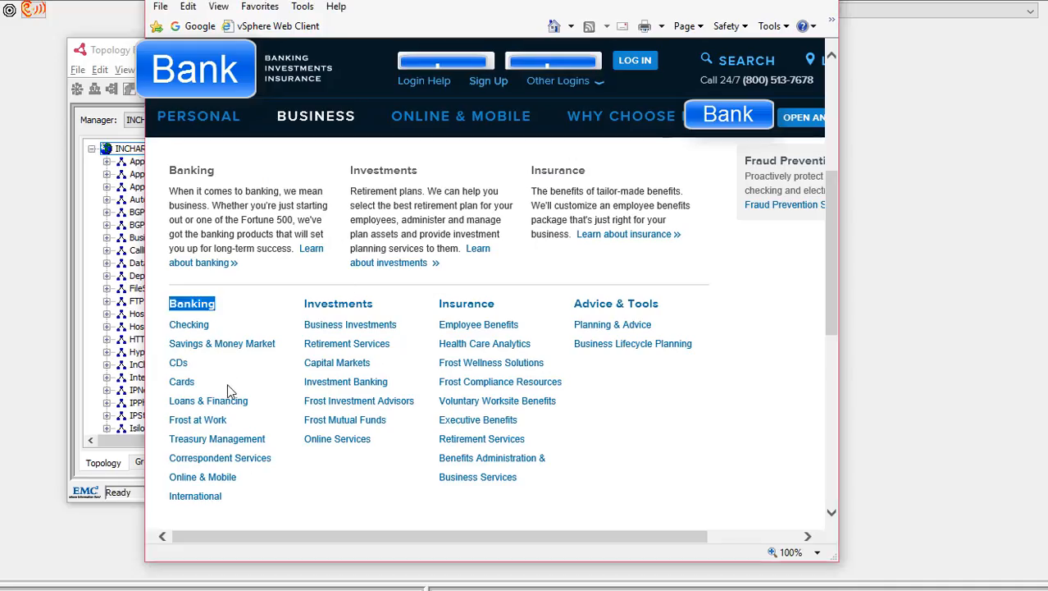
pyautogui.moveTo(229, 327); pyautogui.dragTo(178, 326)
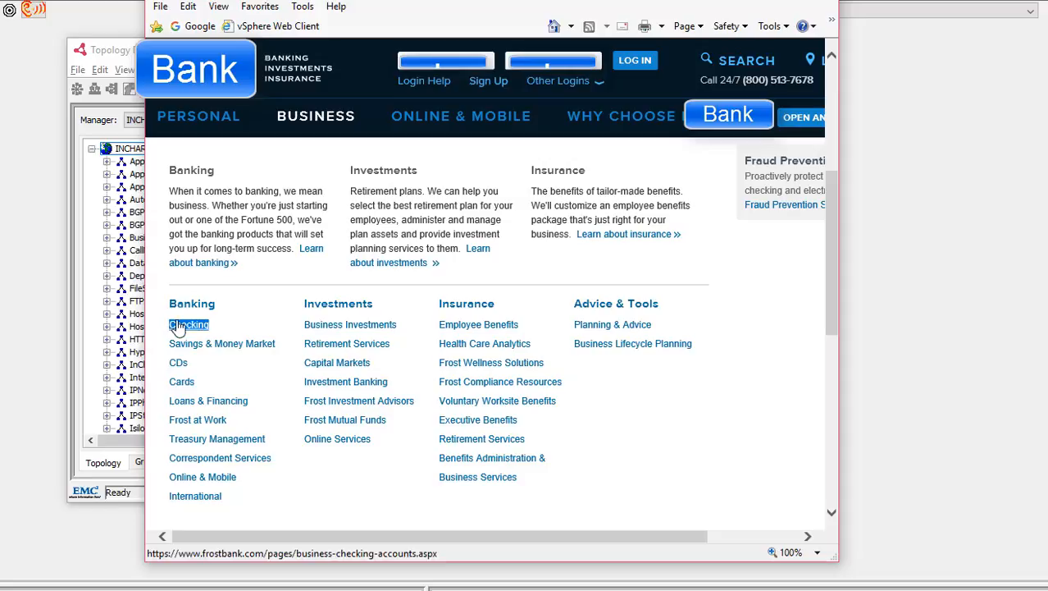
pyautogui.hotkey('alt', 'Tab')
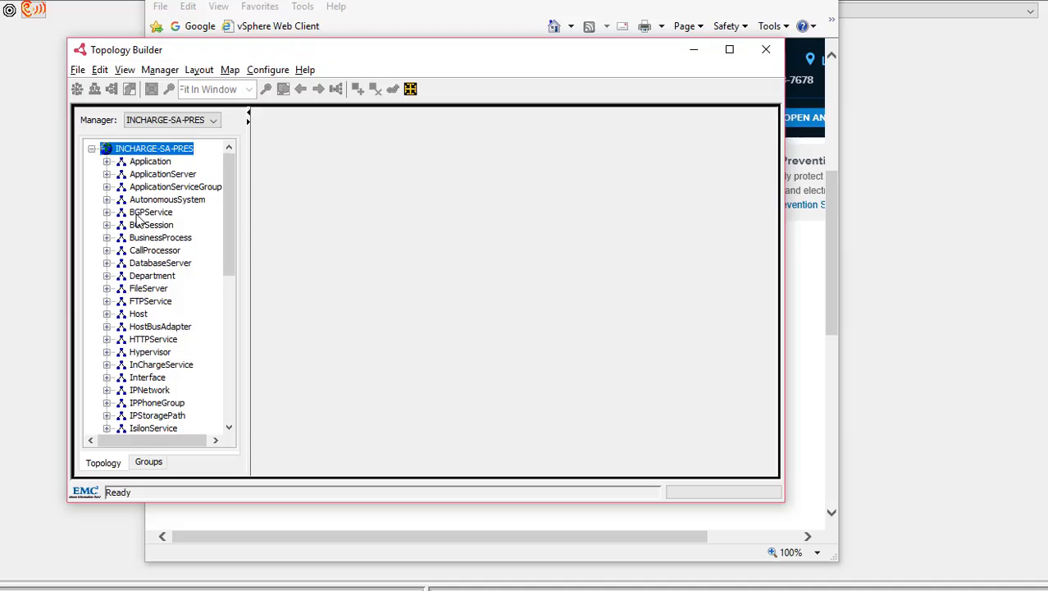
# - Create a ServiceOffering instance named Checking in INCHARGE-SA-PRES
pyautogui.rightClick(166, 149)
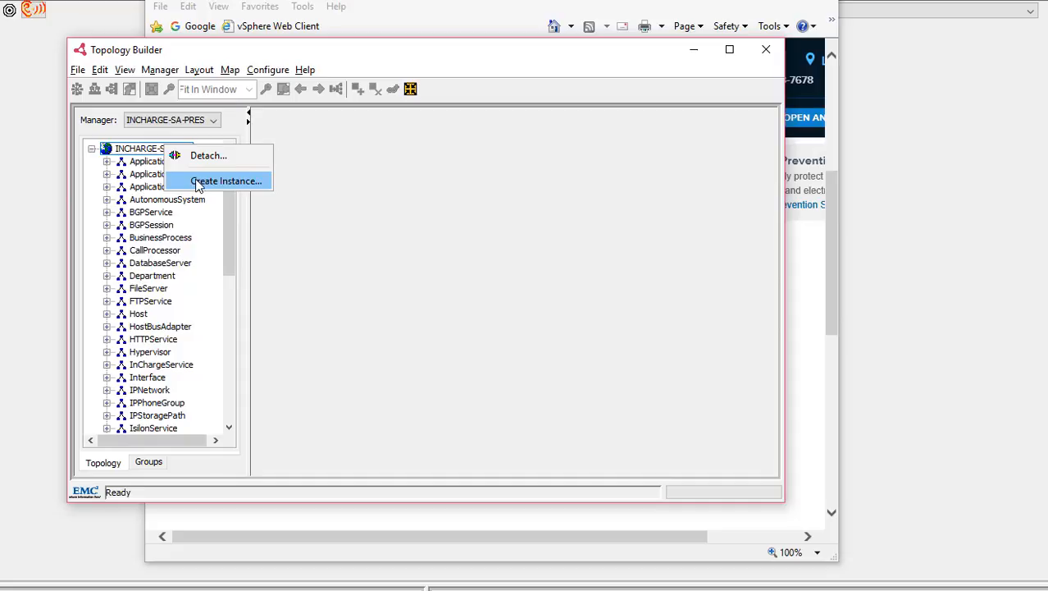
pyautogui.click(202, 180)
pyautogui.click(477, 282)
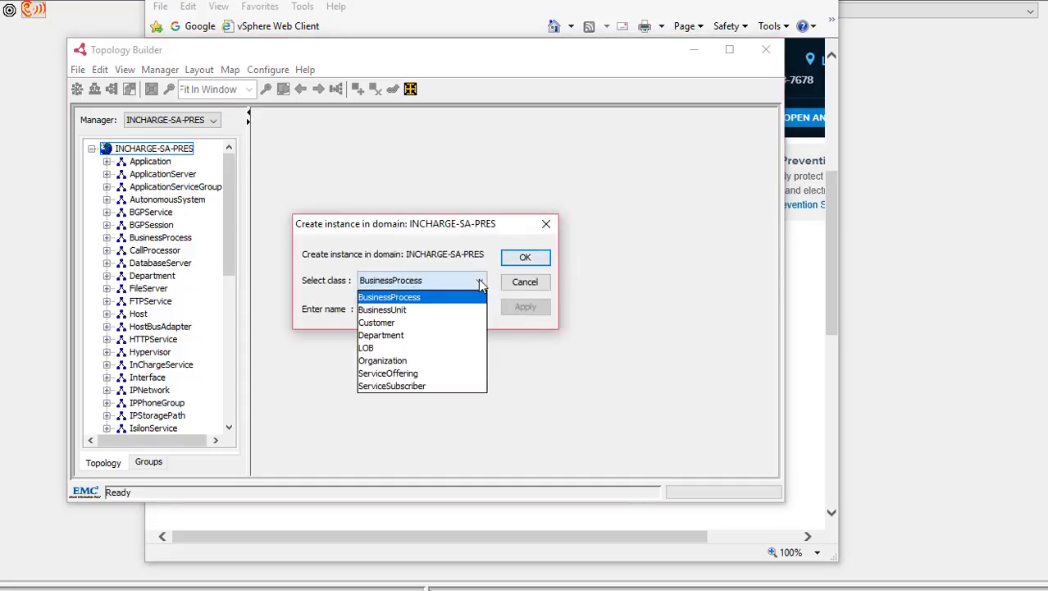
pyautogui.click(420, 373)
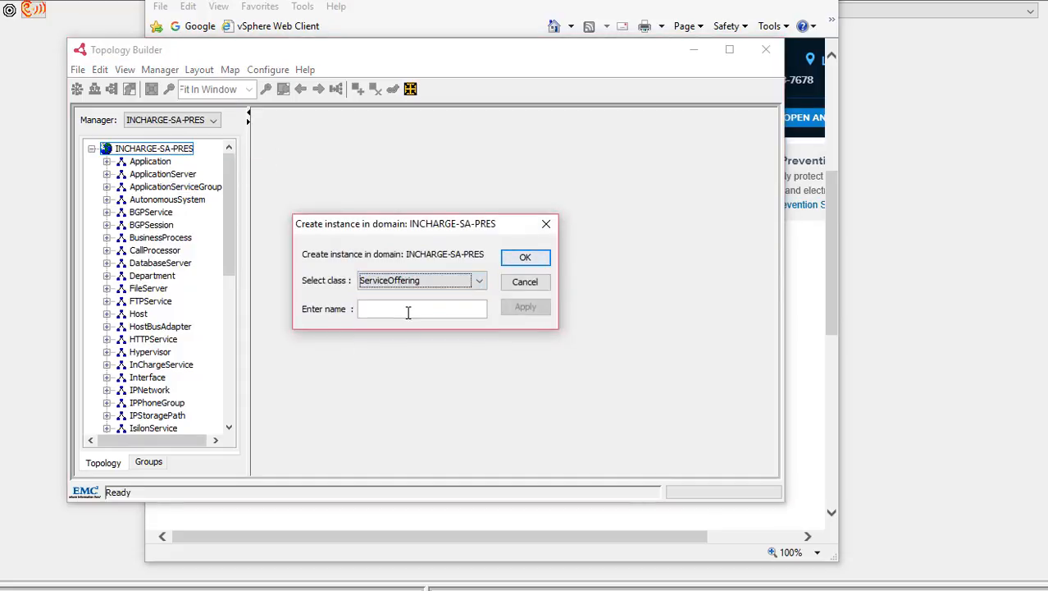
pyautogui.click(407, 309)
pyautogui.write('Checking')
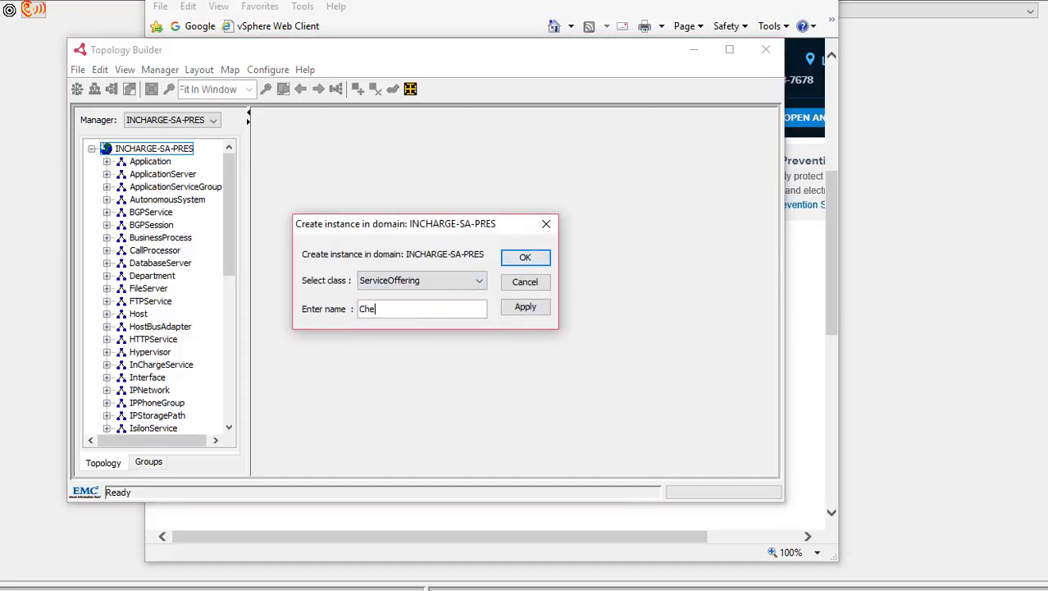
pyautogui.click(523, 258)
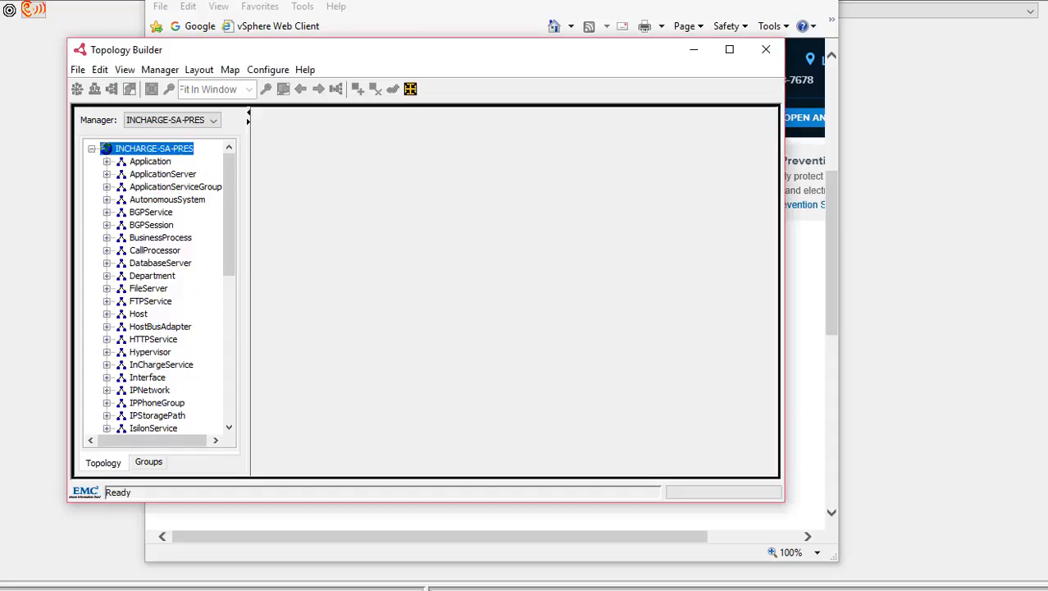
# - Start another INCHARGE-SA-PRES instance from the main console window, then cancel it
pyautogui.hotkey('alt', 'Tab')
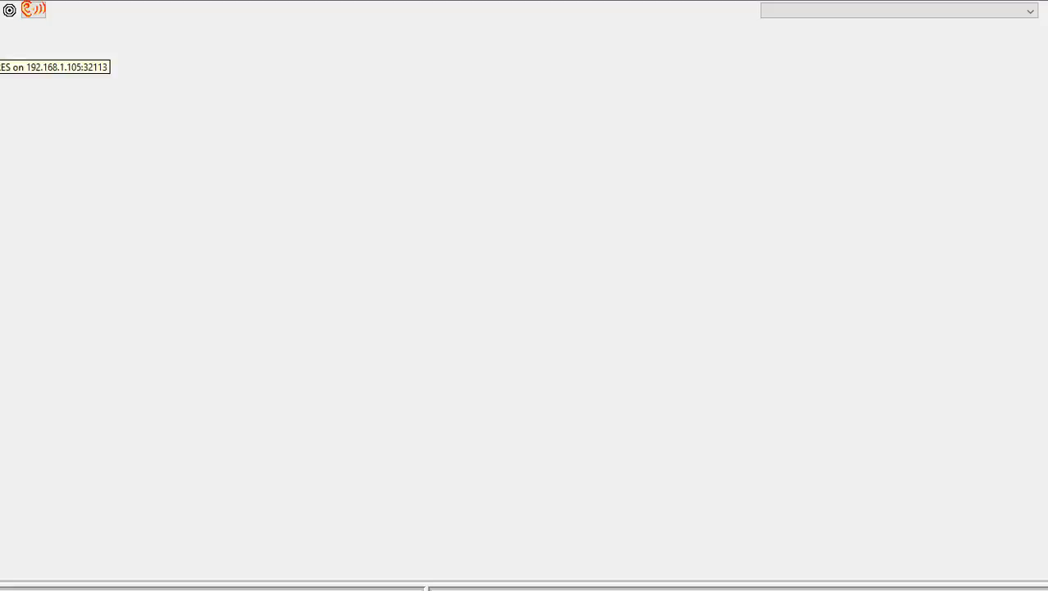
pyautogui.rightClick(148, 148)
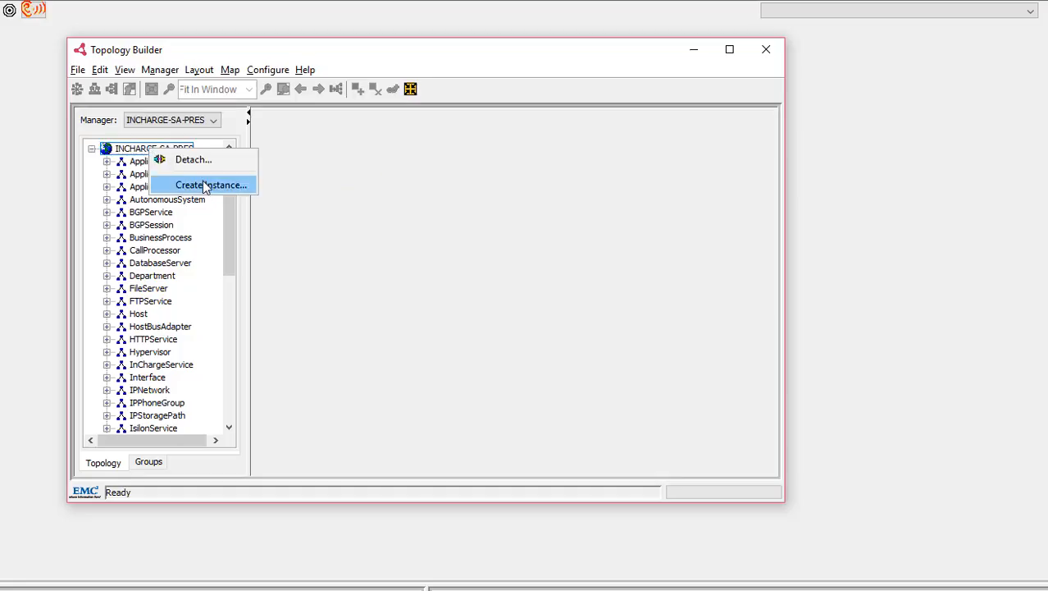
pyautogui.click(205, 185)
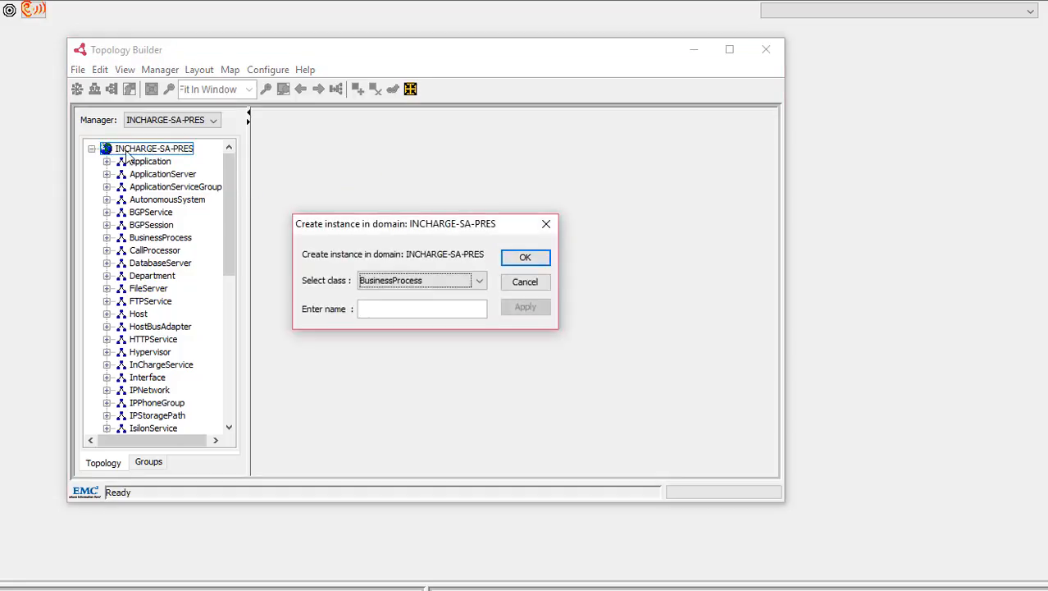
pyautogui.click(523, 282)
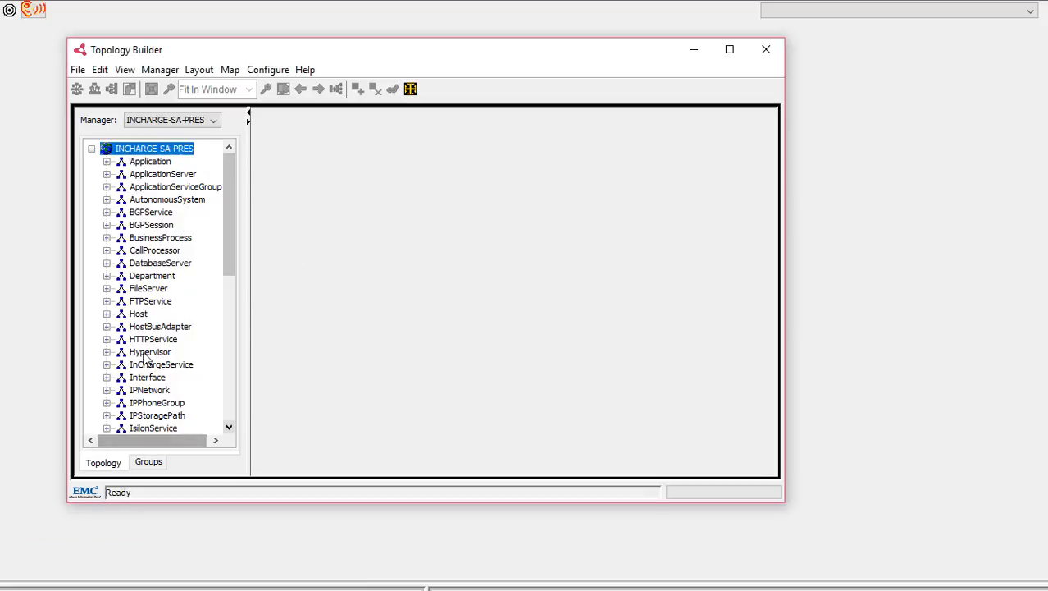
# - Create a ServiceOffering named 'Savings and Money Market', pasting the bank's name and replacing '&' with 'and'
pyautogui.click(231, 393)
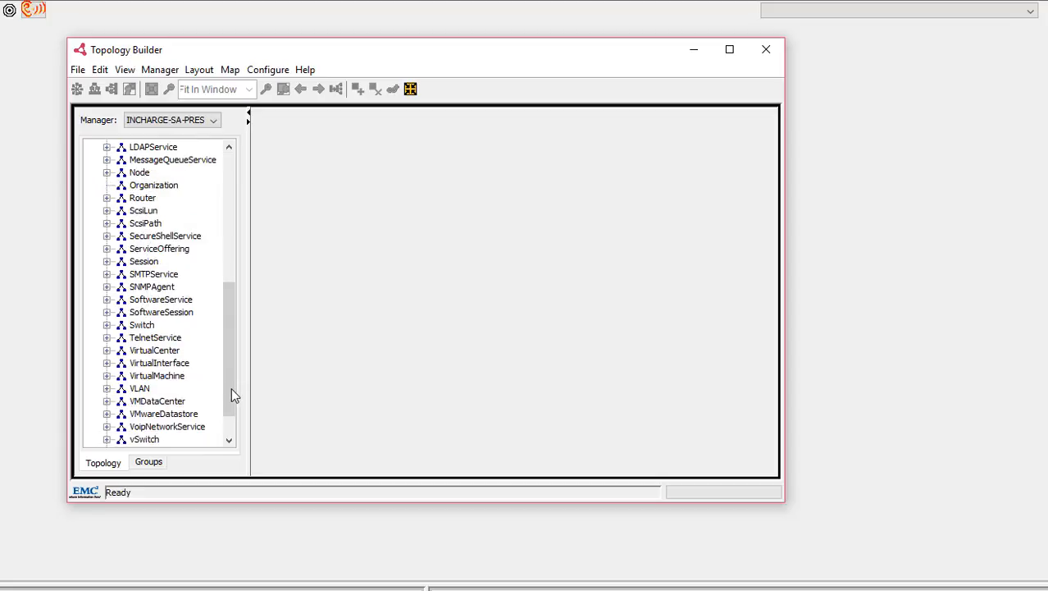
pyautogui.doubleClick(152, 249)
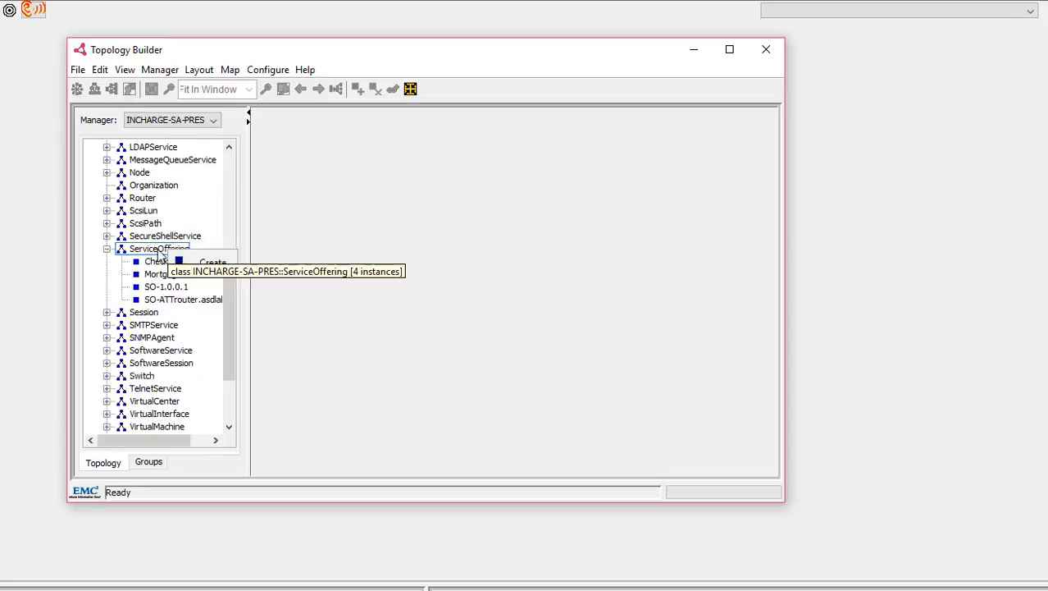
pyautogui.click(197, 266)
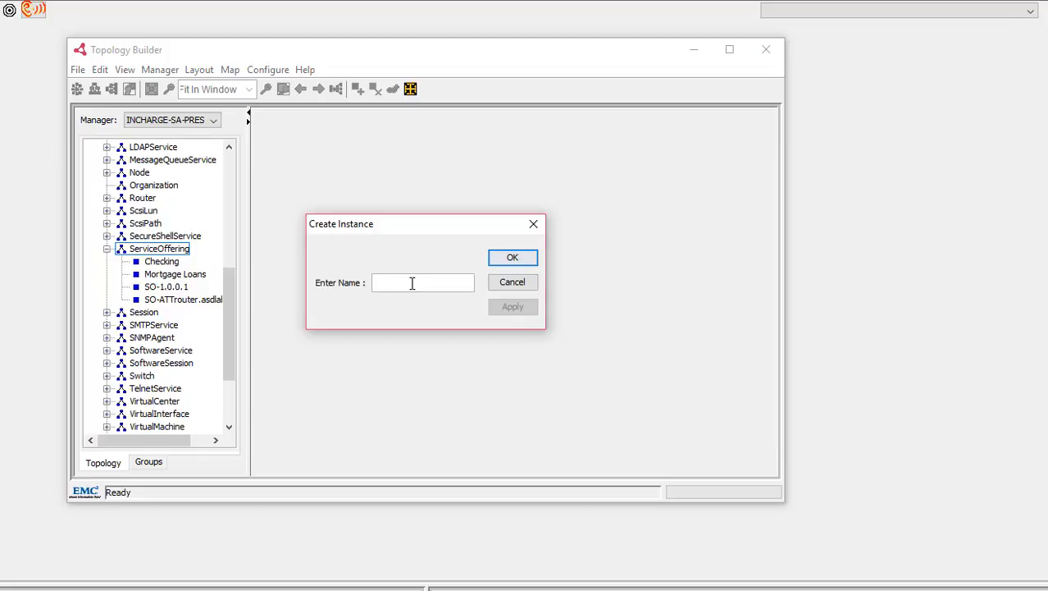
pyautogui.hotkey('alt', 'Tab')
pyautogui.hotkey('alt', 'Tab')
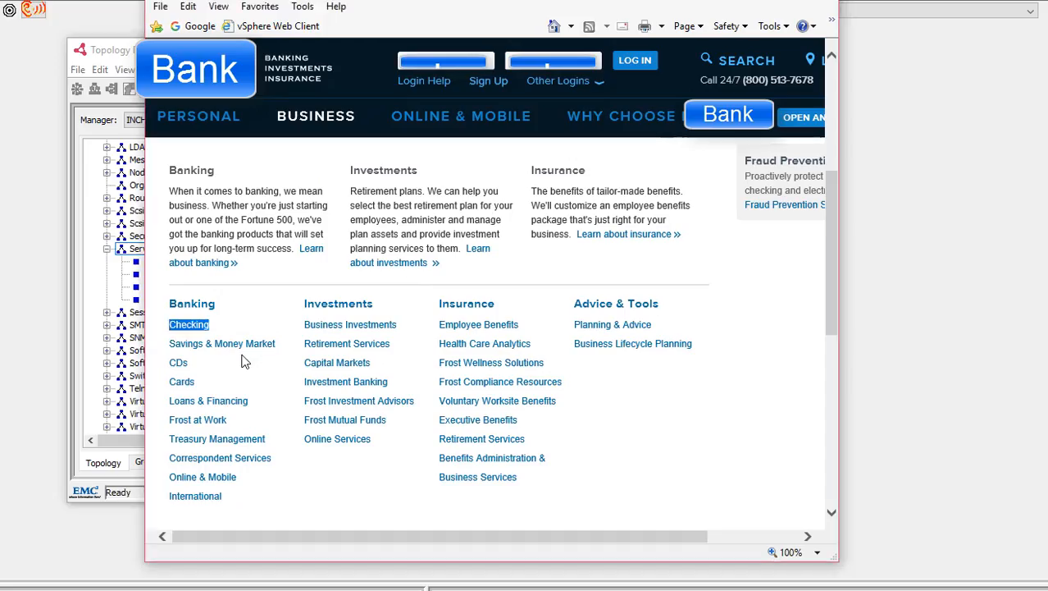
pyautogui.moveTo(279, 344); pyautogui.dragTo(176, 347)
pyautogui.hotkey('ctrl', 'c')
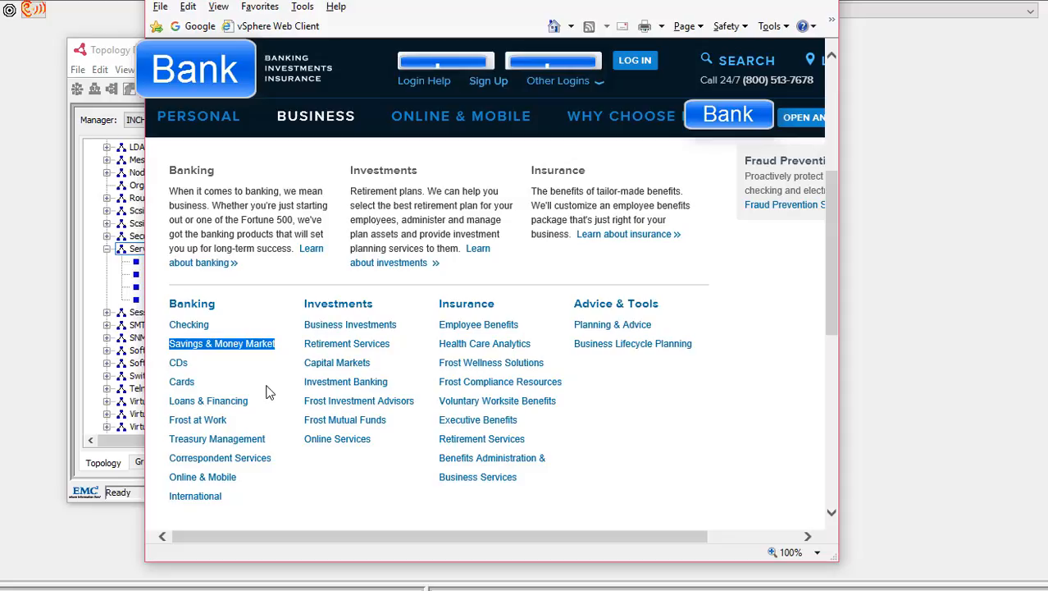
pyautogui.hotkey('alt', 'Tab')
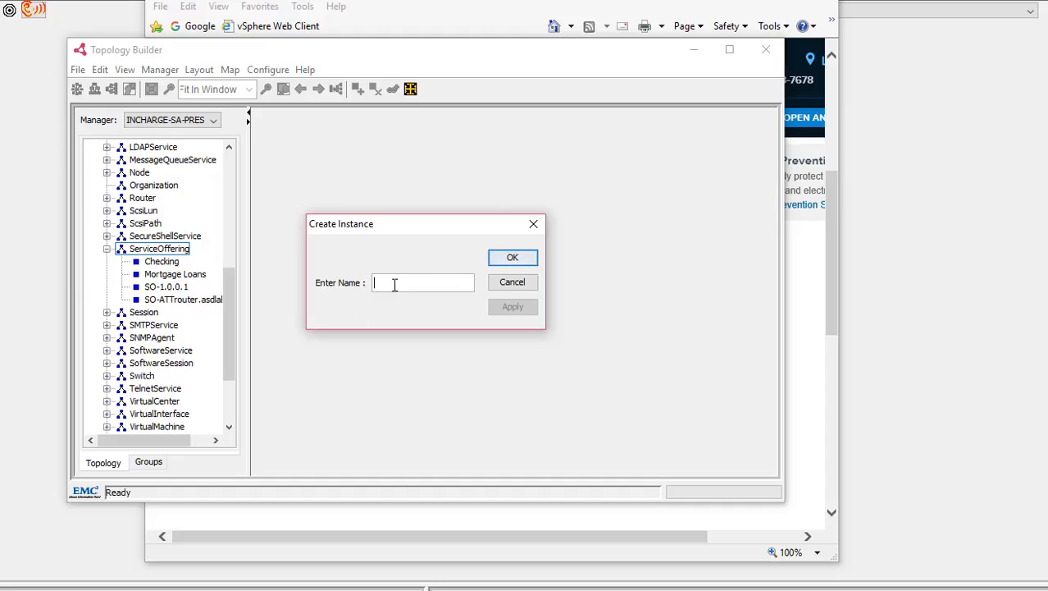
pyautogui.hotkey('ctrl', 'v')
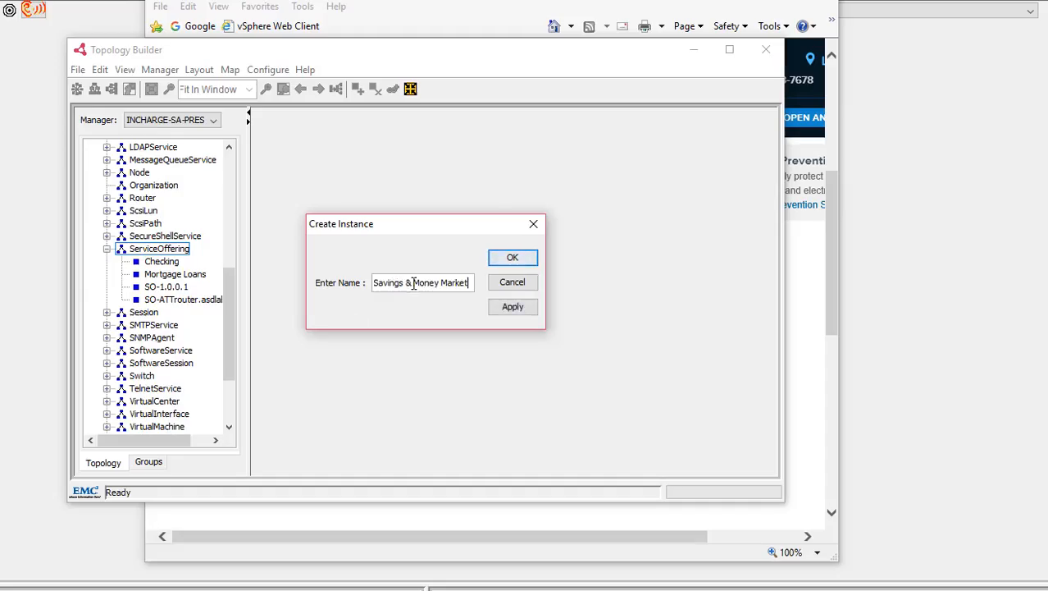
pyautogui.press('Left')
pyautogui.press('Left')
pyautogui.press('Left')
pyautogui.press('Left')
pyautogui.press('Left')
pyautogui.press('Left')
pyautogui.press('Left')
pyautogui.press('Left')
pyautogui.press('Left')
pyautogui.press('Left')
pyautogui.press('Left')
pyautogui.press('Left')
pyautogui.press('BackSpace')
pyautogui.press('BackSpace')
pyautogui.write('and')
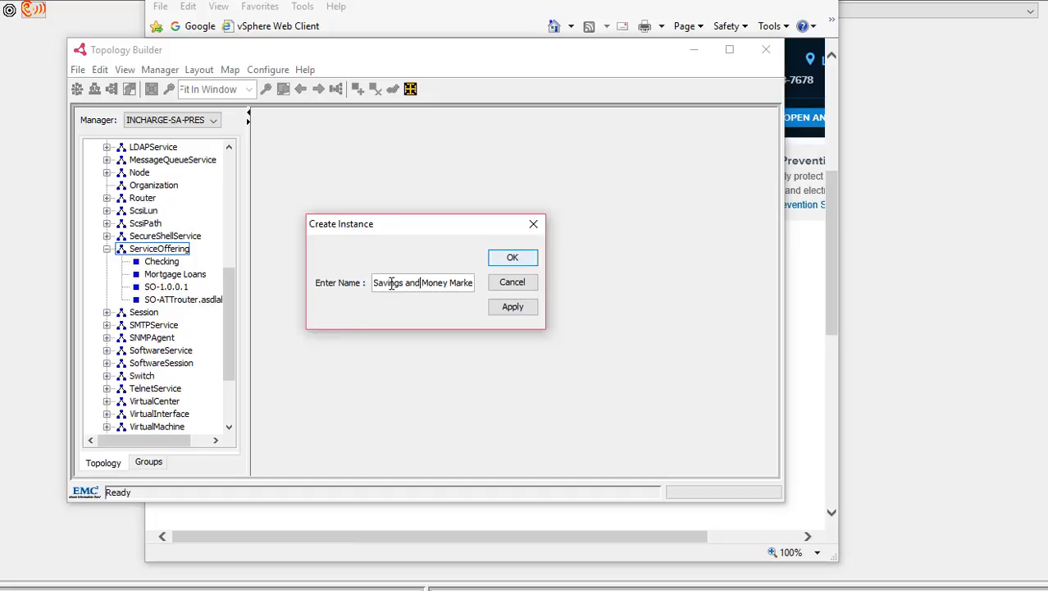
pyautogui.click(522, 259)
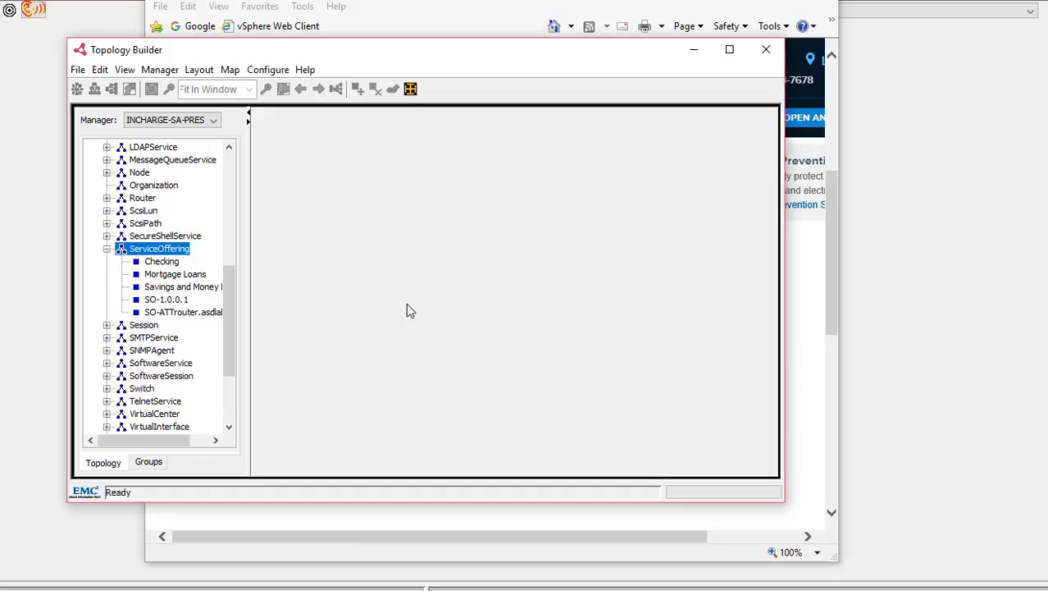
# - Add a ServiceOffering named CDs, taken from the bank's Banking list
pyautogui.hotkey('alt', 'Tab')
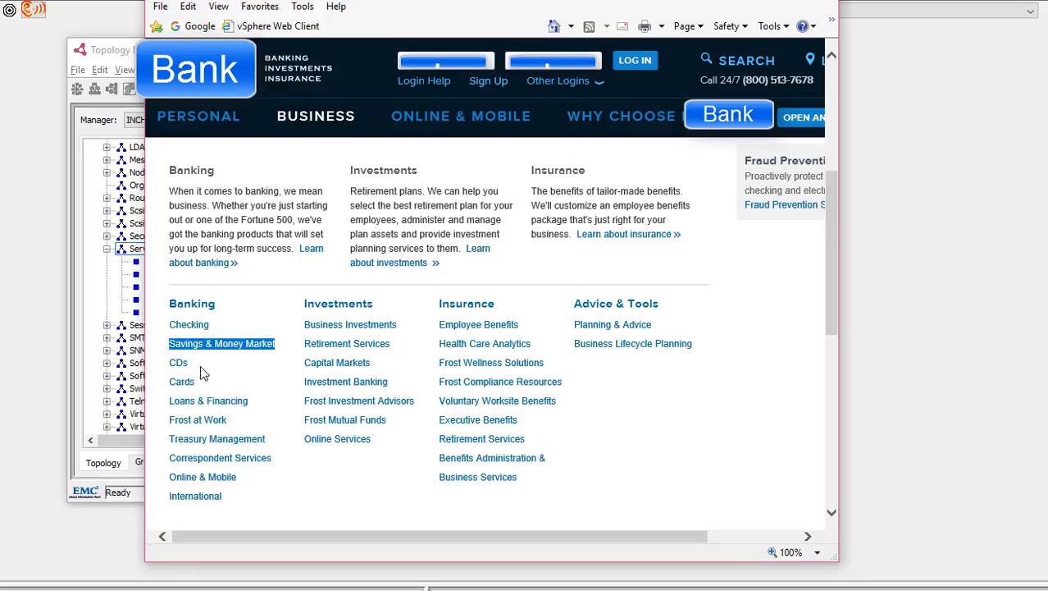
pyautogui.moveTo(200, 366); pyautogui.dragTo(169, 363)
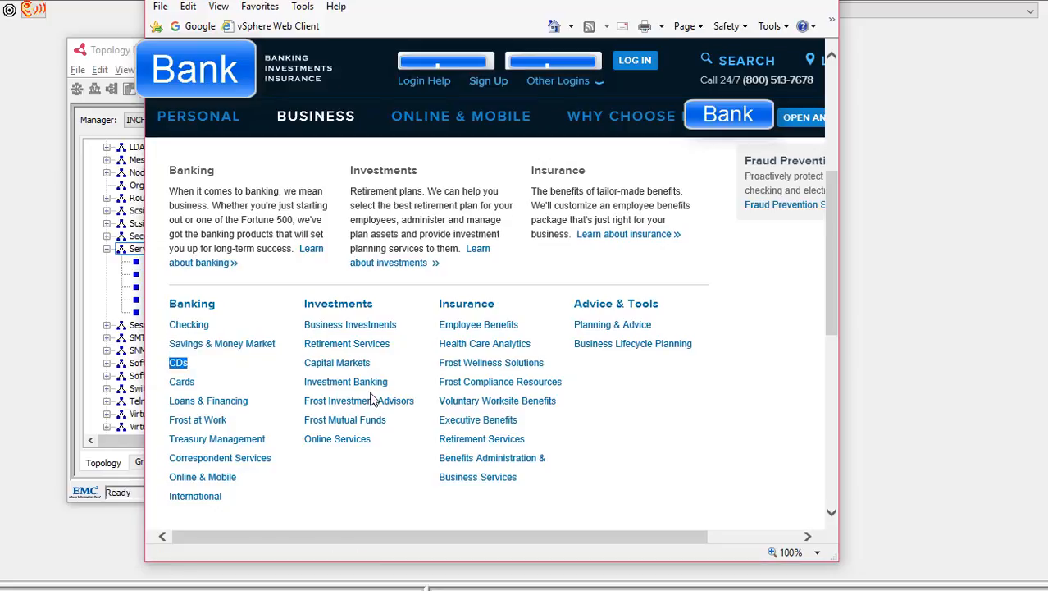
pyautogui.hotkey('alt', 'Tab')
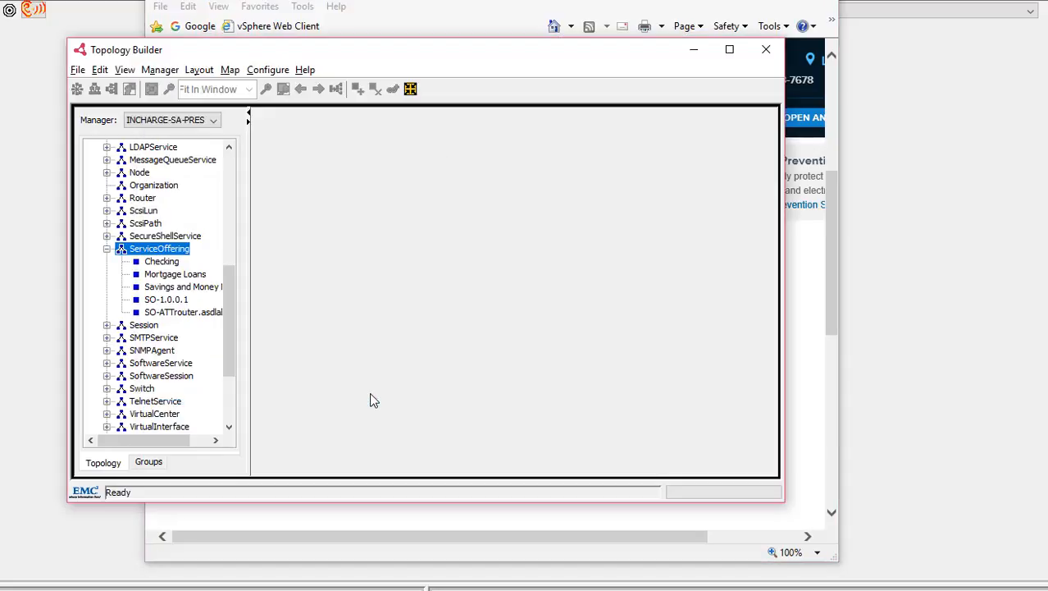
pyautogui.rightClick(177, 251)
pyautogui.click(218, 265)
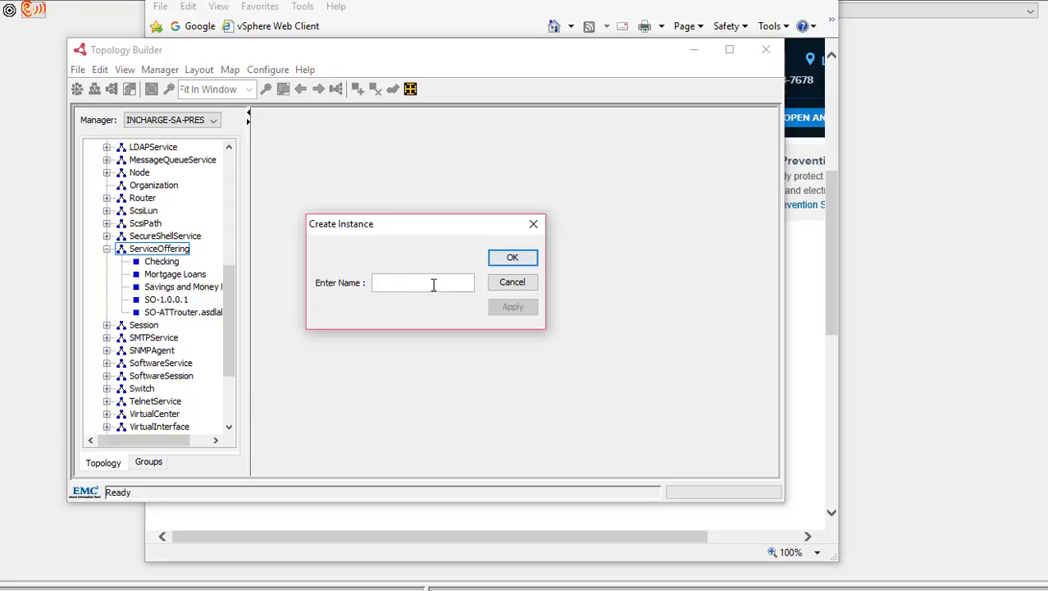
pyautogui.write('CDs')
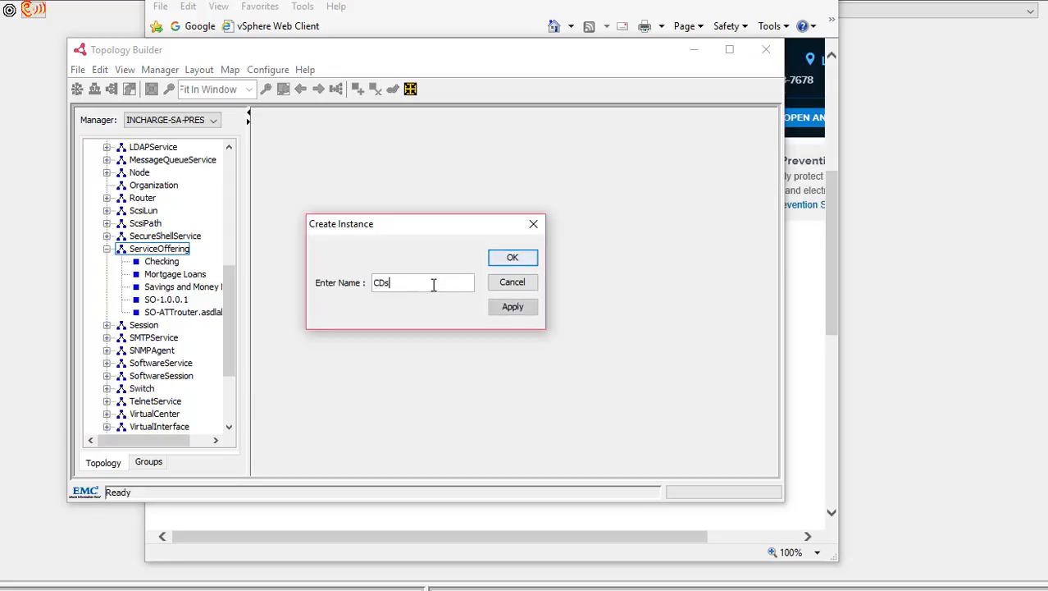
pyautogui.click(500, 257)
# - Add a ServiceOffering named Cards, then select the Banking department in the tree
pyautogui.hotkey('alt', 'Tab')
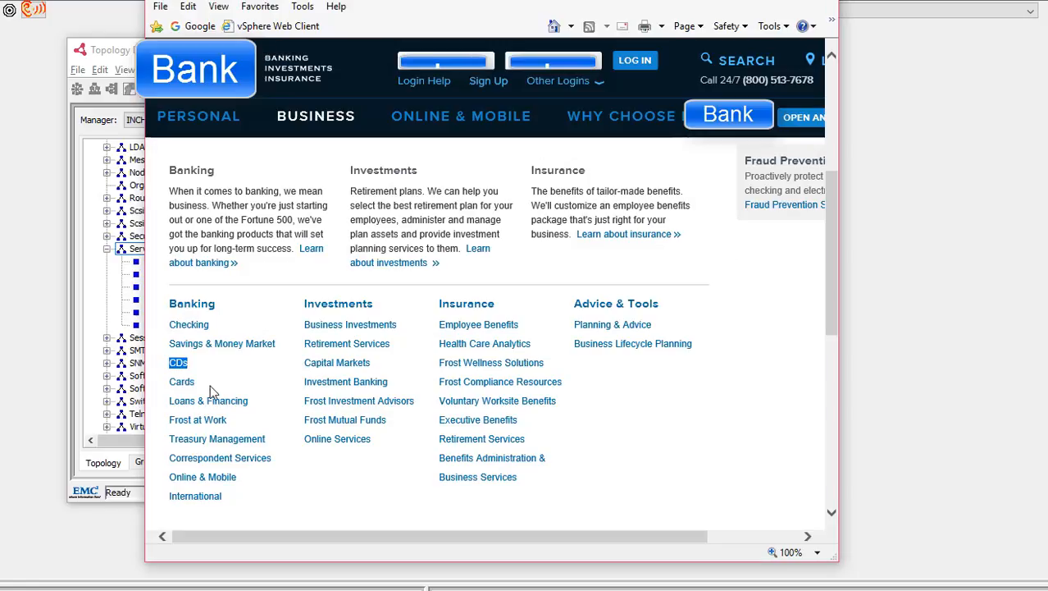
pyautogui.doubleClick(187, 387)
pyautogui.hotkey('alt', 'Tab')
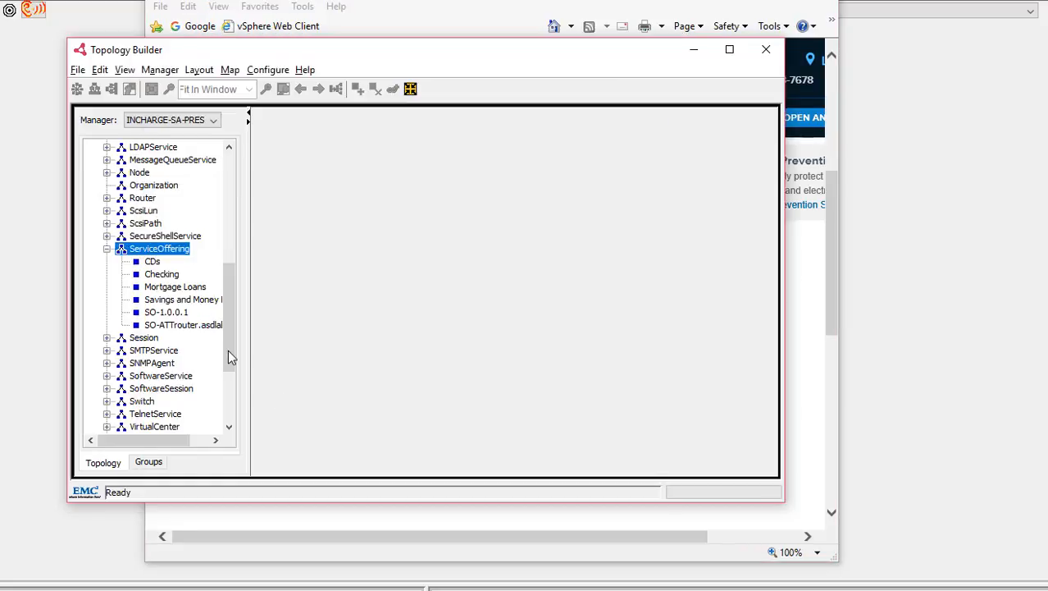
pyautogui.rightClick(183, 250)
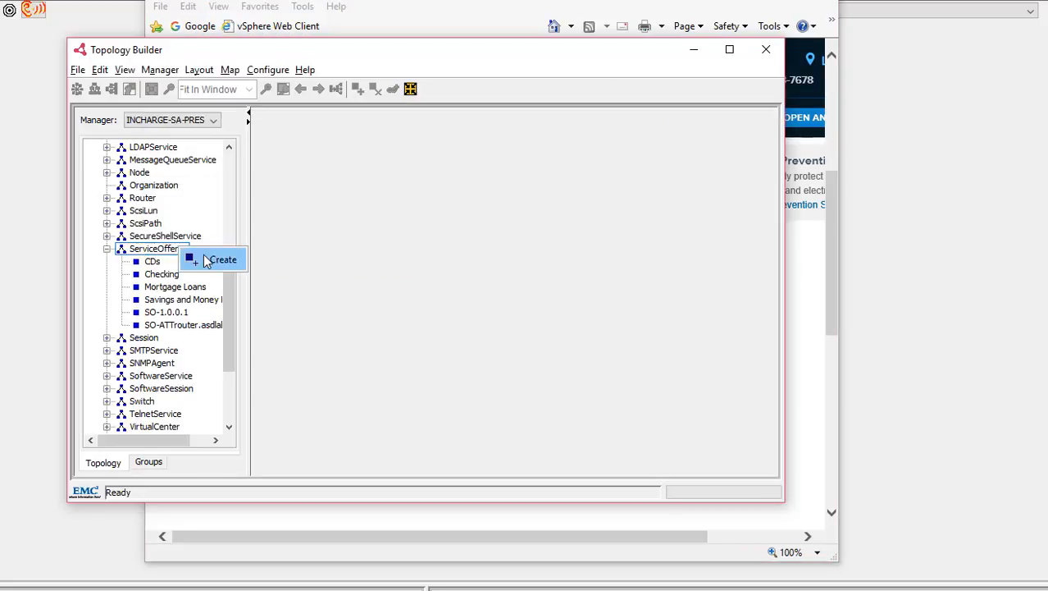
pyautogui.click(217, 260)
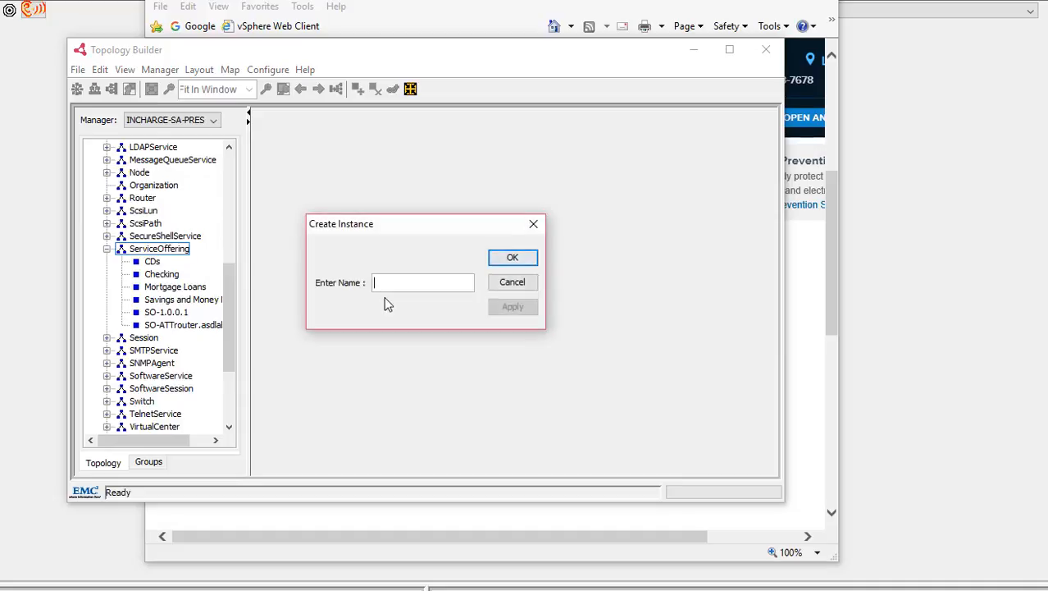
pyautogui.write('Cards')
pyautogui.click(509, 257)
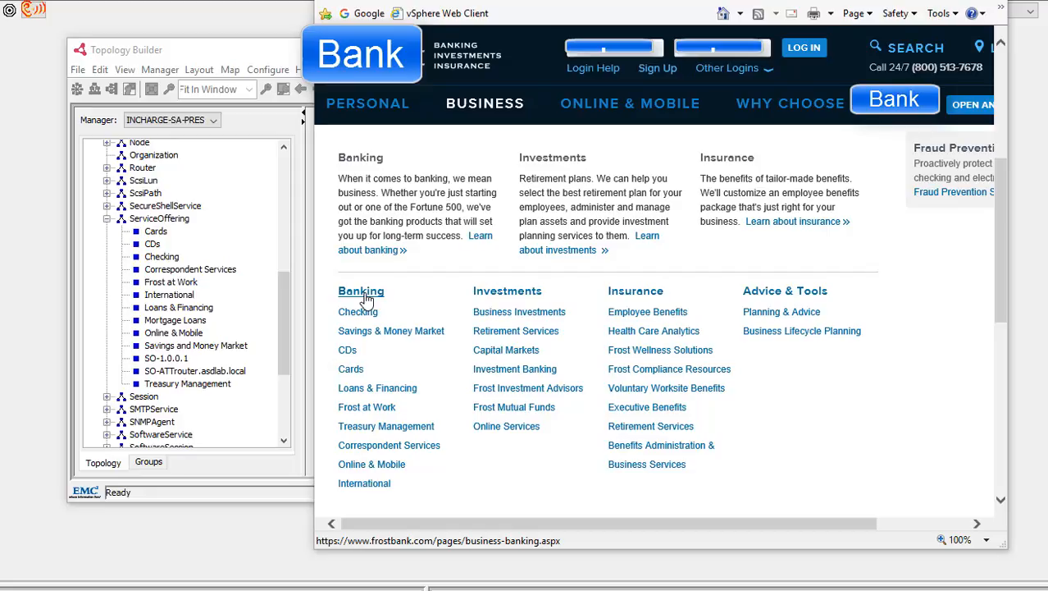
pyautogui.click(288, 204)
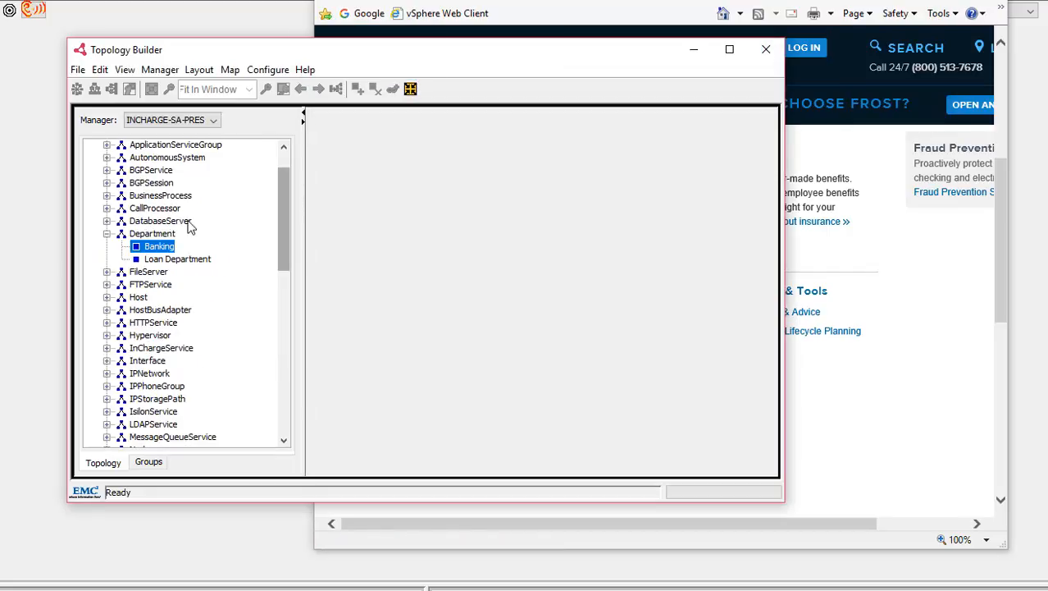
# - Delete the Banking department node, confirm the deletion and acknowledge that its map closes
pyautogui.click(144, 236)
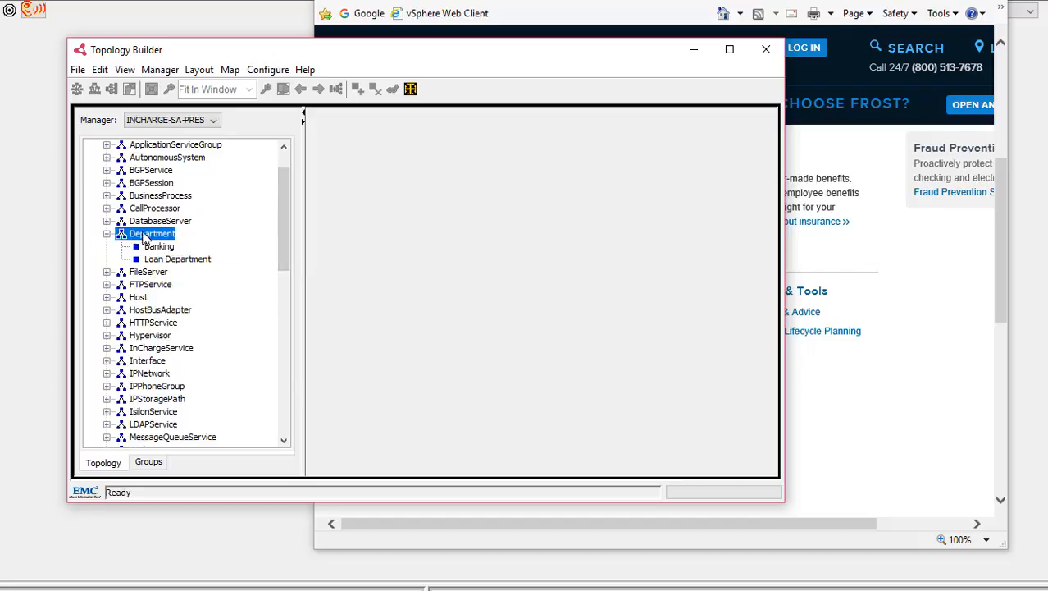
pyautogui.click(164, 249)
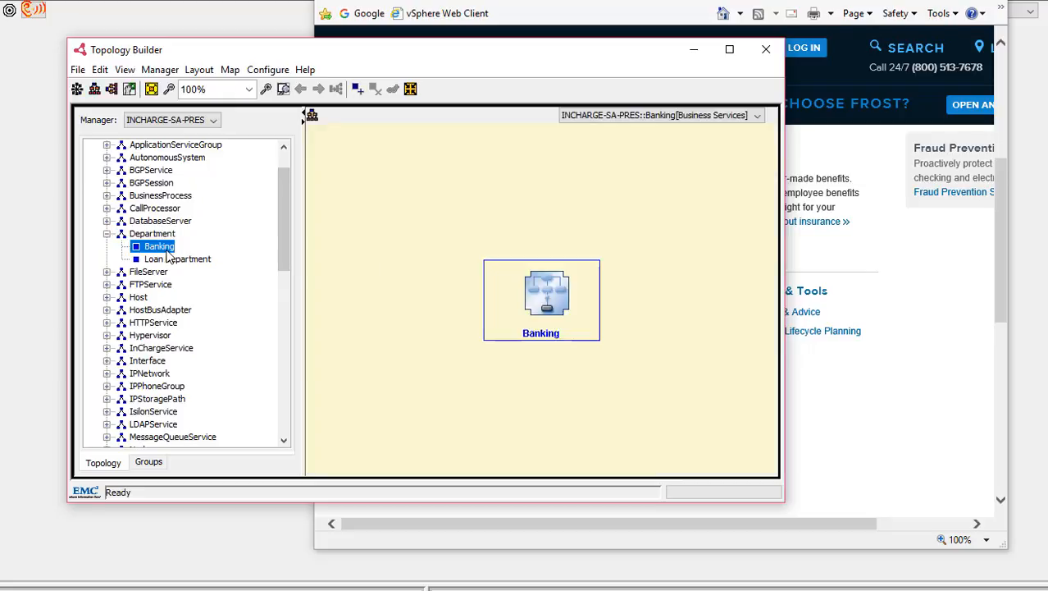
pyautogui.click(568, 306)
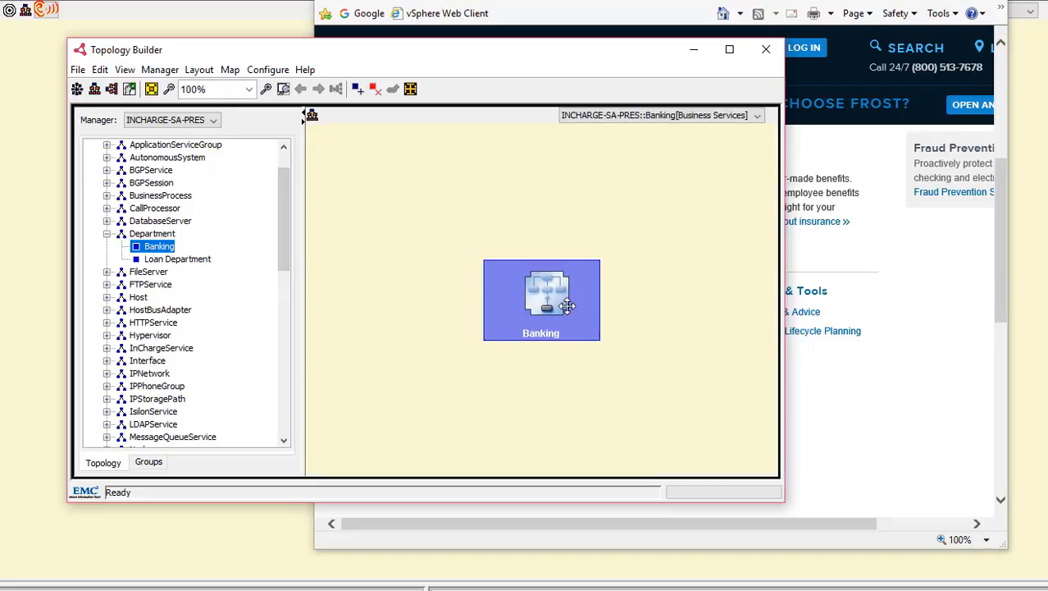
pyautogui.click(375, 90)
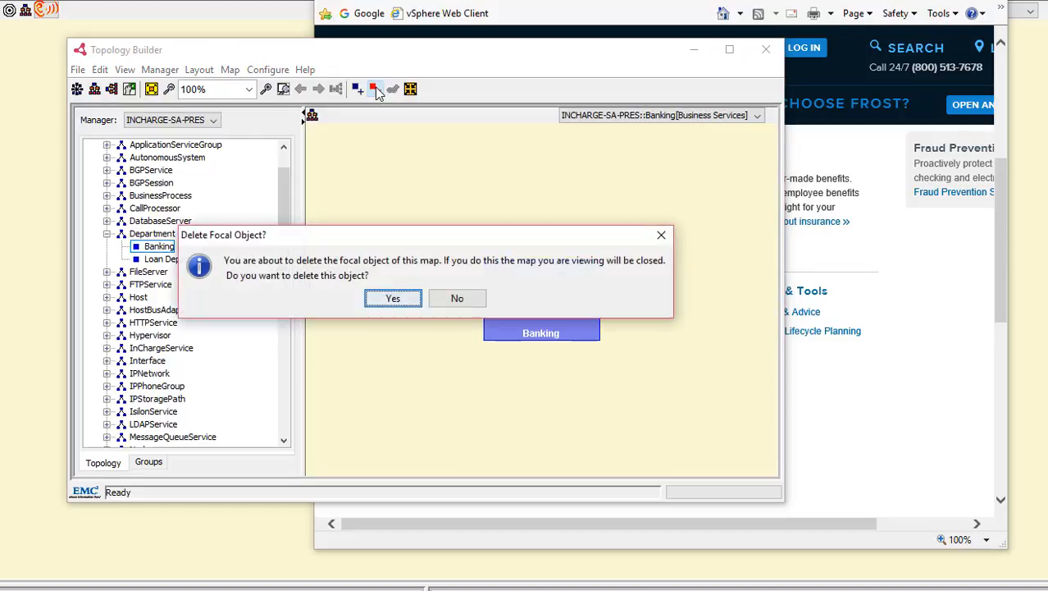
pyautogui.click(395, 299)
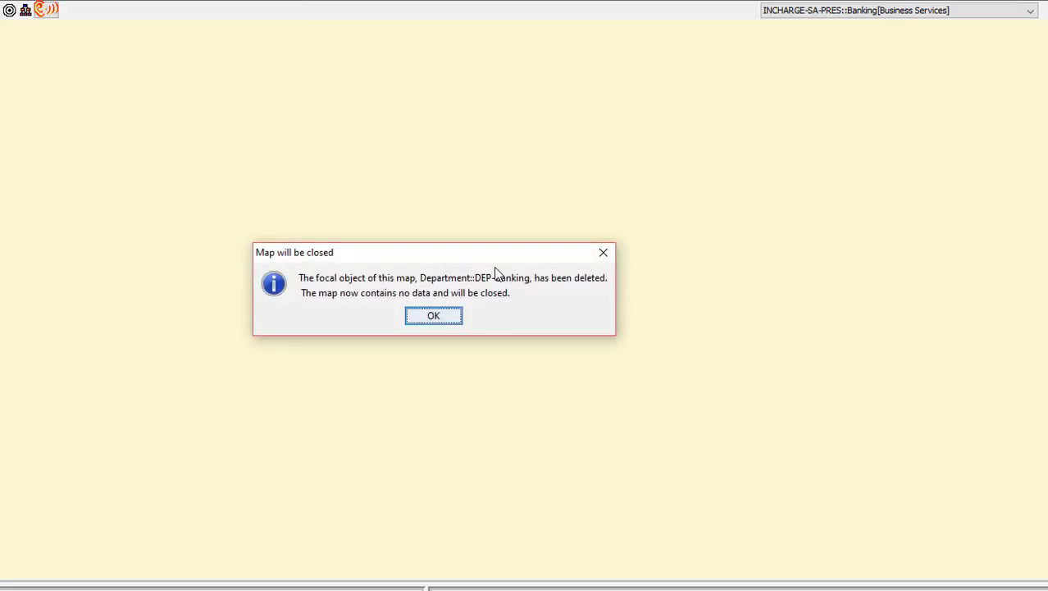
pyautogui.click(421, 320)
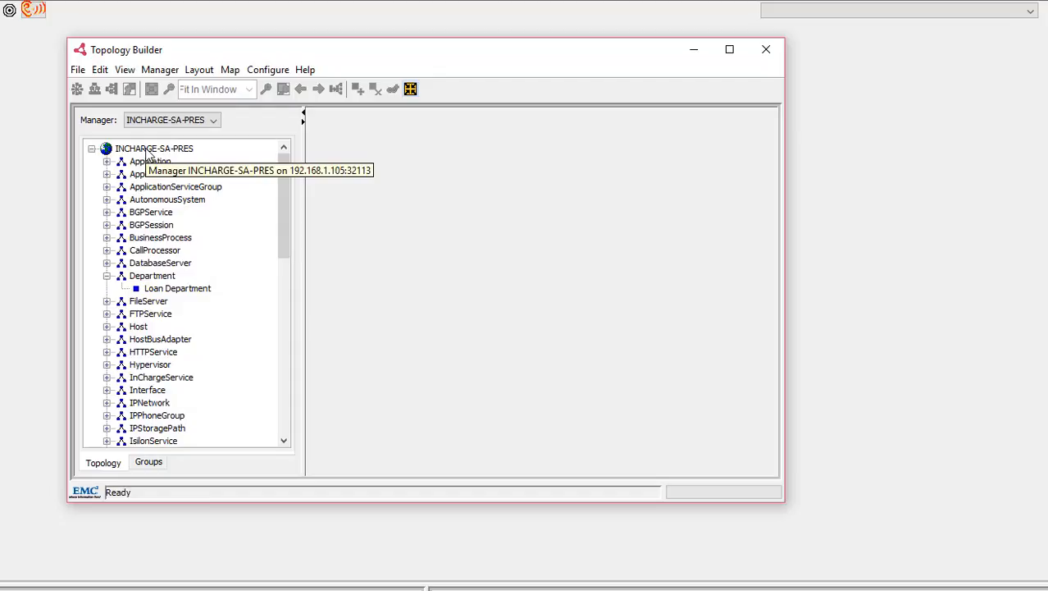
# - Add a new instance of class LOB called Banking to the INCHARGE-SA-PRES domain
pyautogui.rightClick(147, 153)
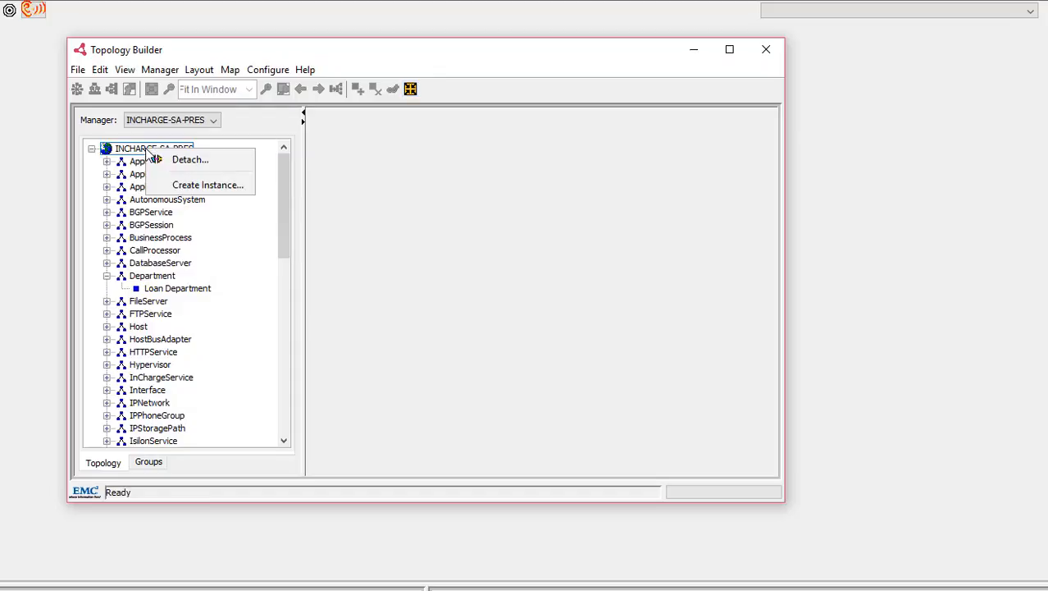
pyautogui.click(203, 185)
pyautogui.click(422, 281)
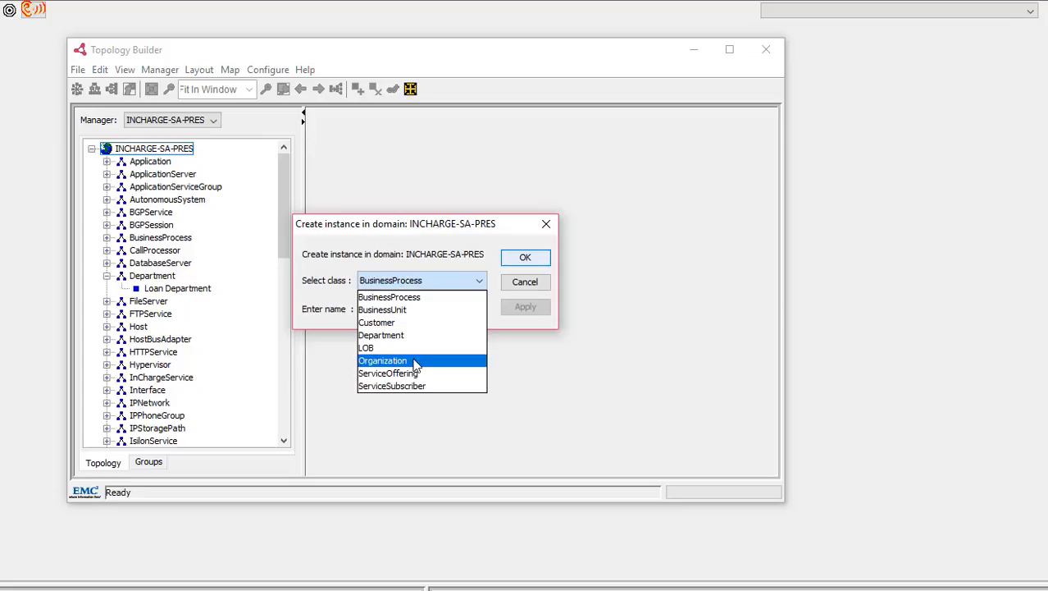
pyautogui.click(370, 350)
pyautogui.click(435, 309)
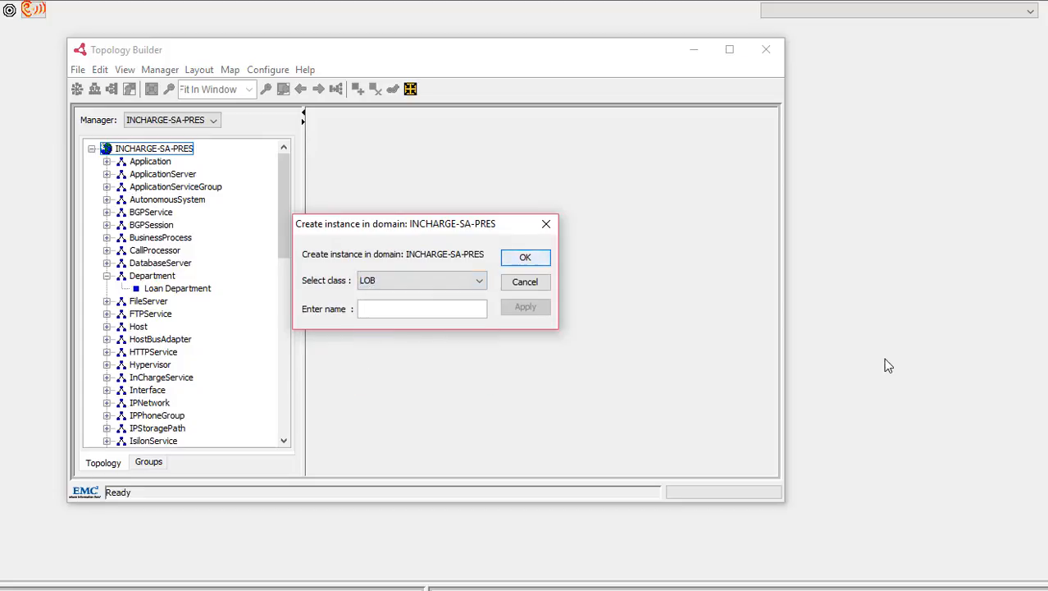
pyautogui.write('Banking')
pyautogui.press('Return')
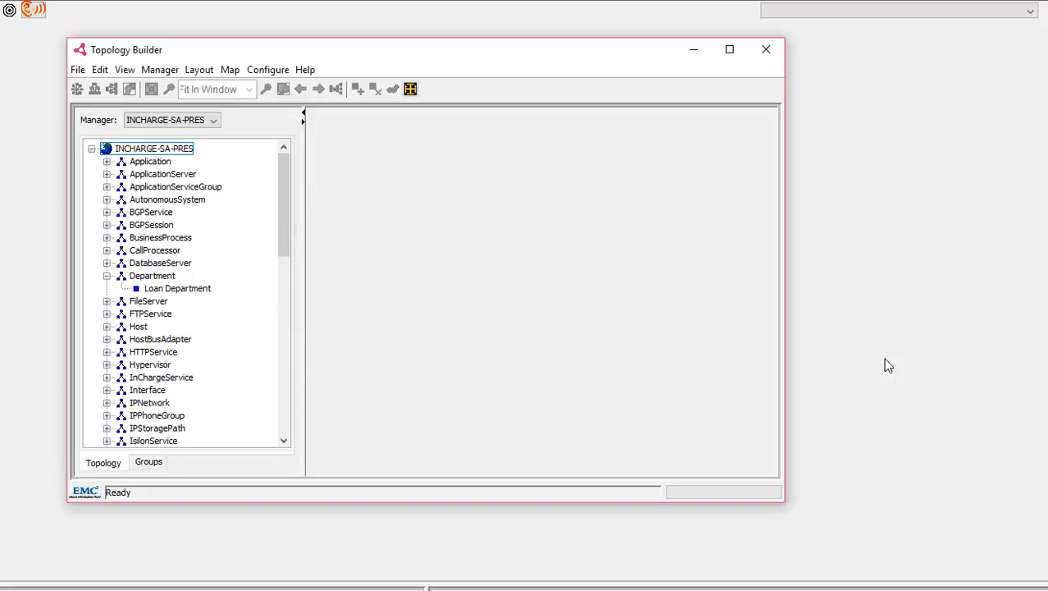
pyautogui.hotkey('alt', 'Tab')
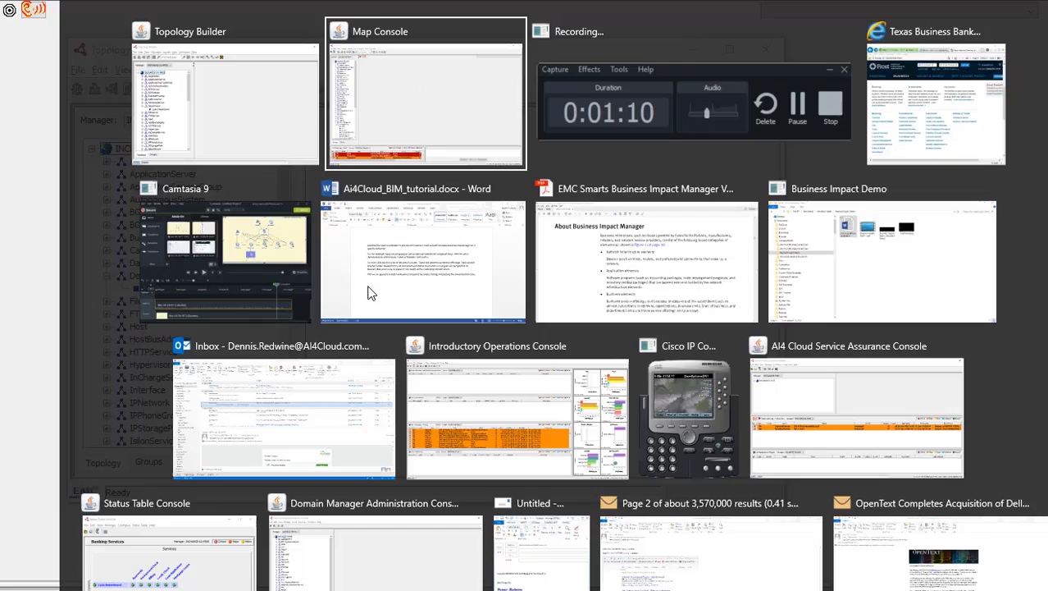
pyautogui.press('Tab')
pyautogui.press('Tab')
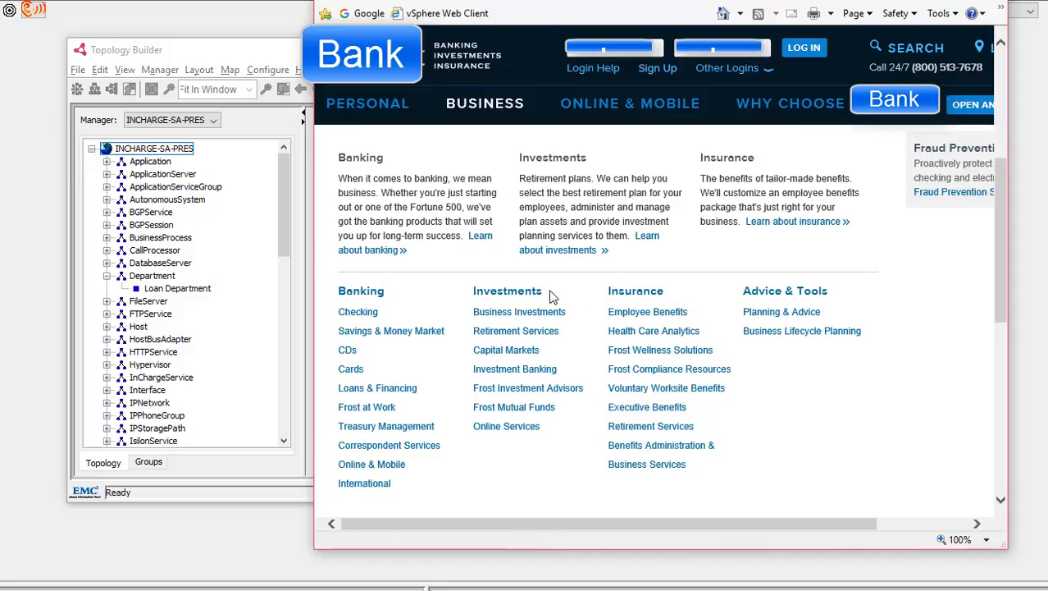
pyautogui.click(488, 294)
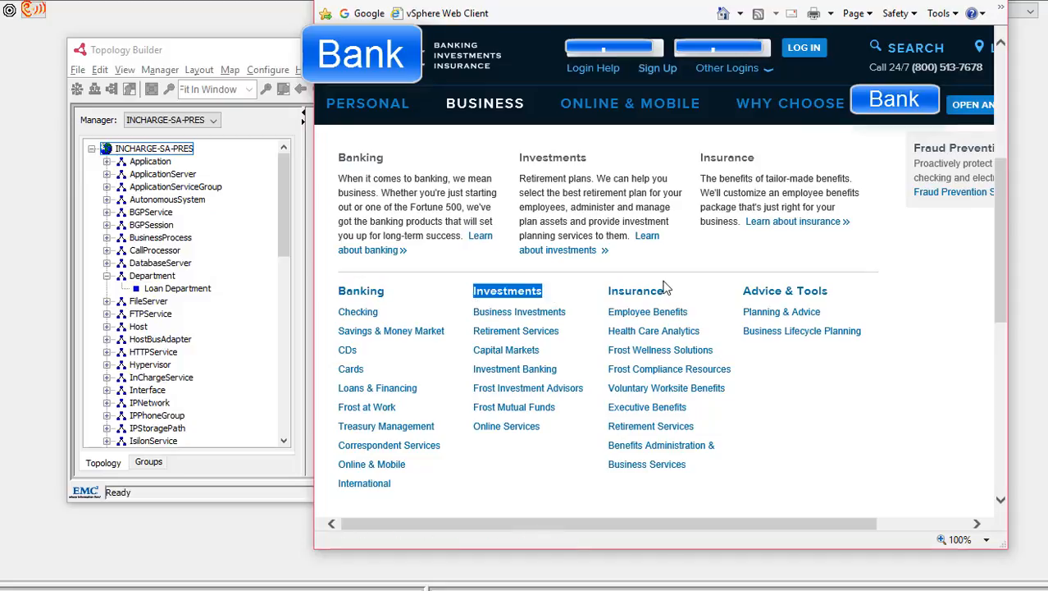
pyautogui.hotkey('alt', 'Tab')
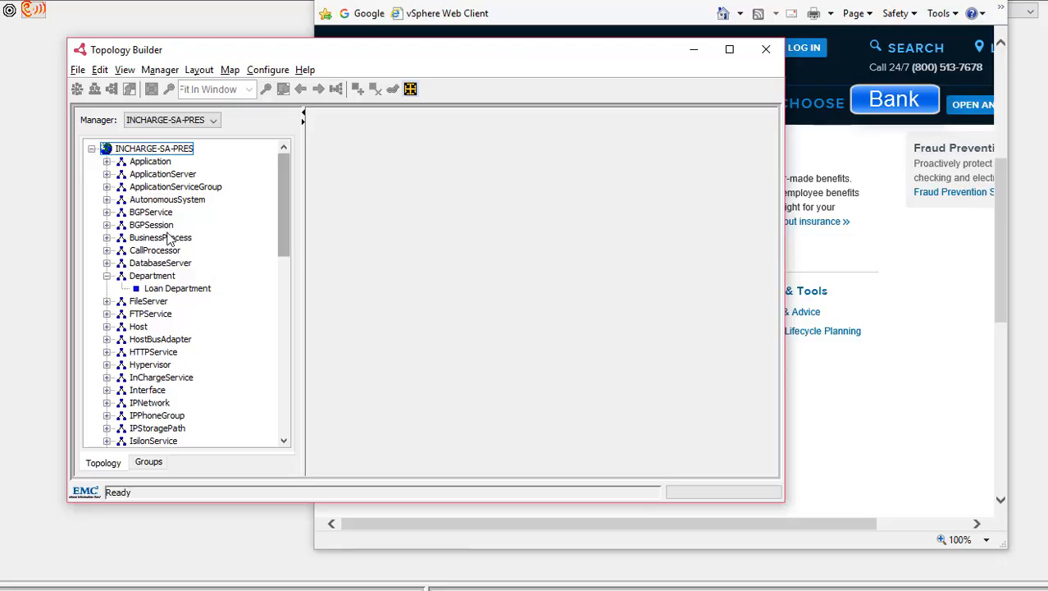
# - Create an LOB instance named Investments, trimming the stray spaces from the name
pyautogui.click(284, 417)
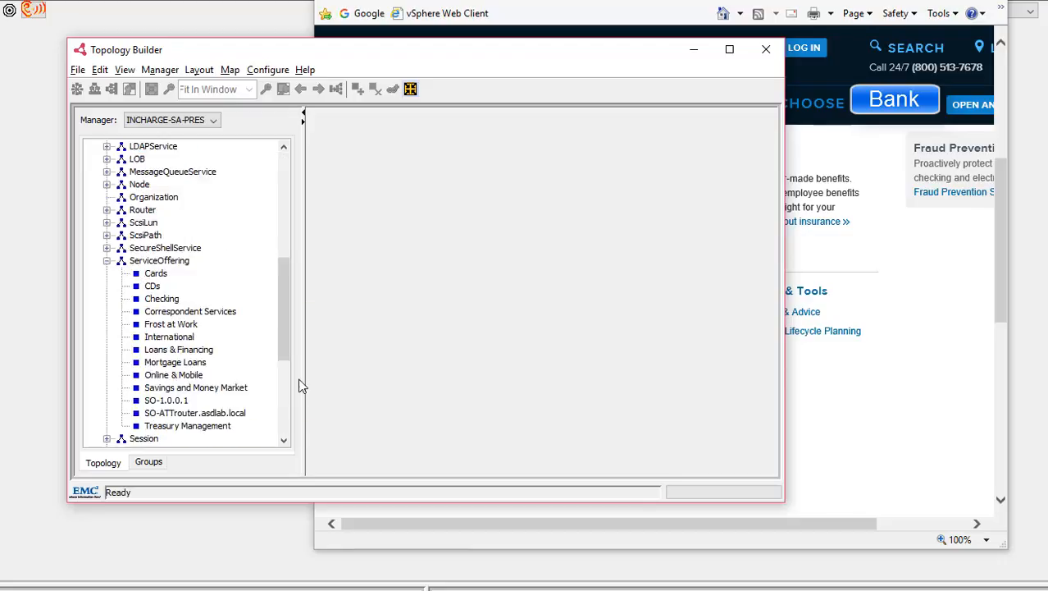
pyautogui.click(114, 161)
pyautogui.rightClick(136, 159)
pyautogui.click(176, 175)
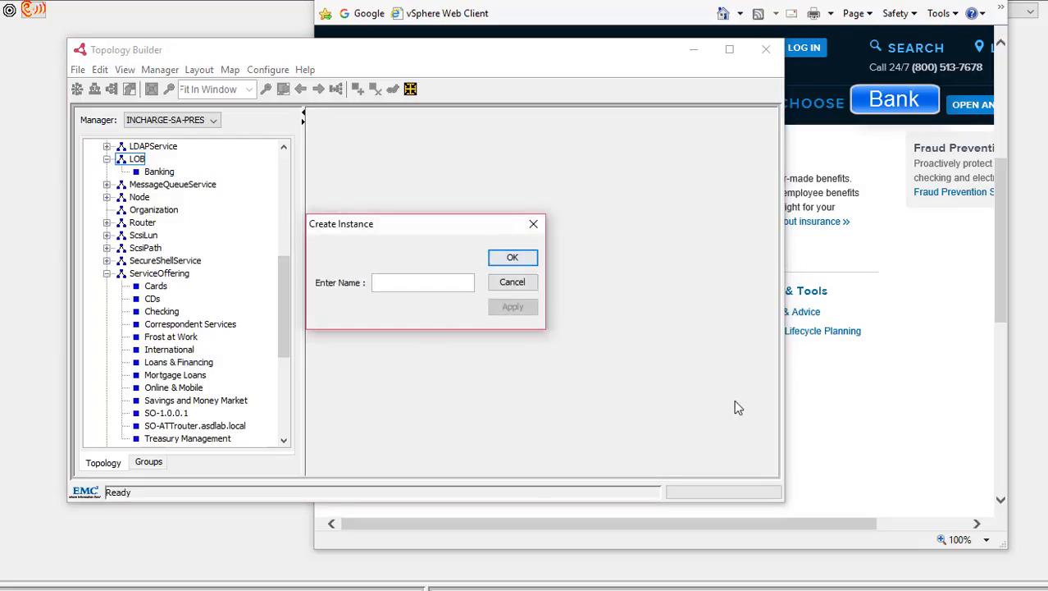
pyautogui.write('Investments')
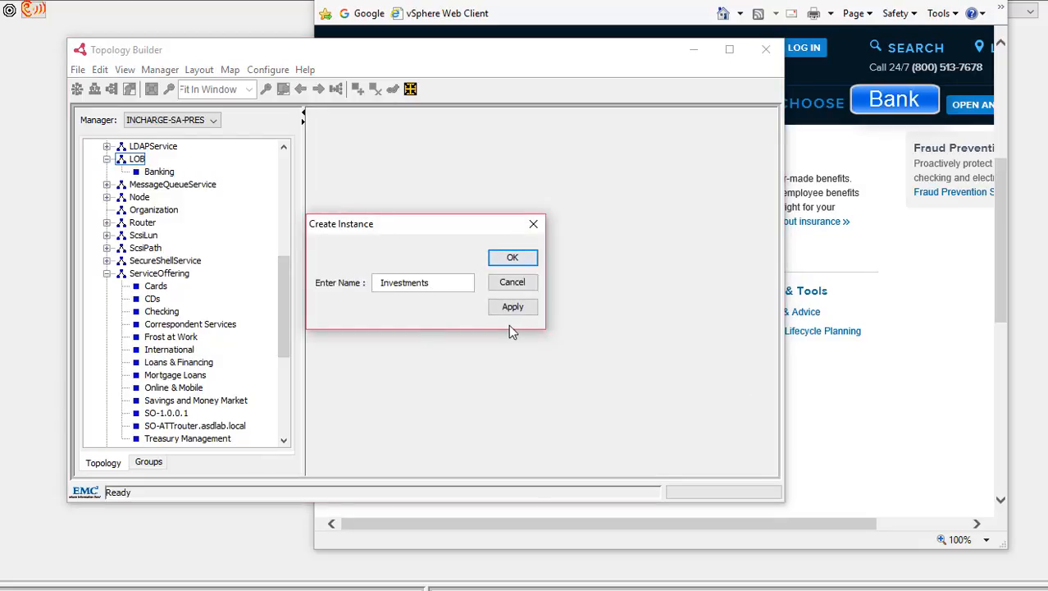
pyautogui.press('BackSpace')
pyautogui.press('BackSpace')
pyautogui.press('Delete')
pyautogui.click(514, 259)
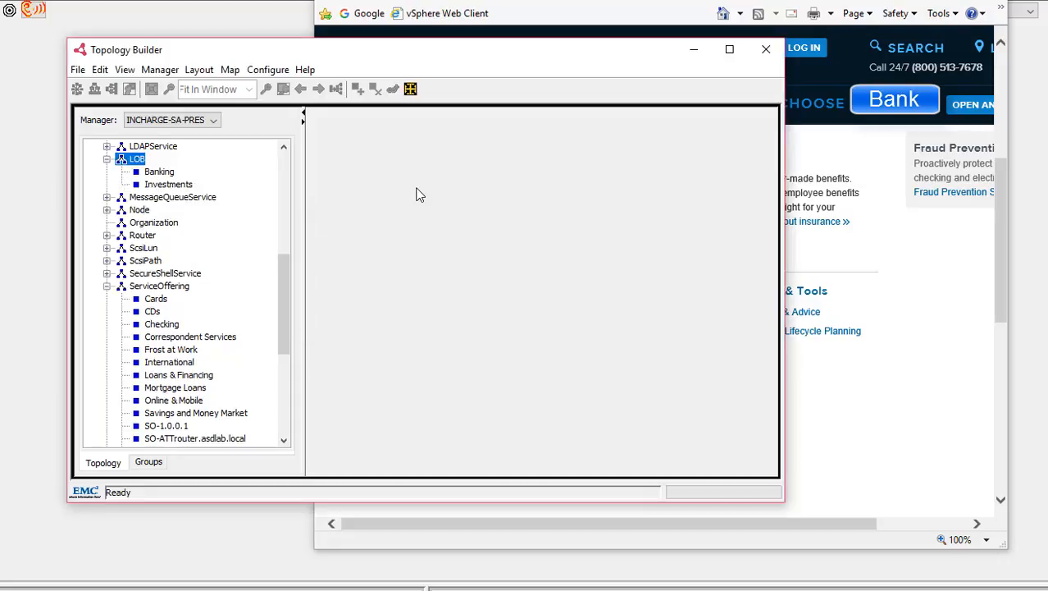
pyautogui.hotkey('alt', 'Tab')
pyautogui.hotkey('alt', 'Tab')
pyautogui.rightClick(128, 160)
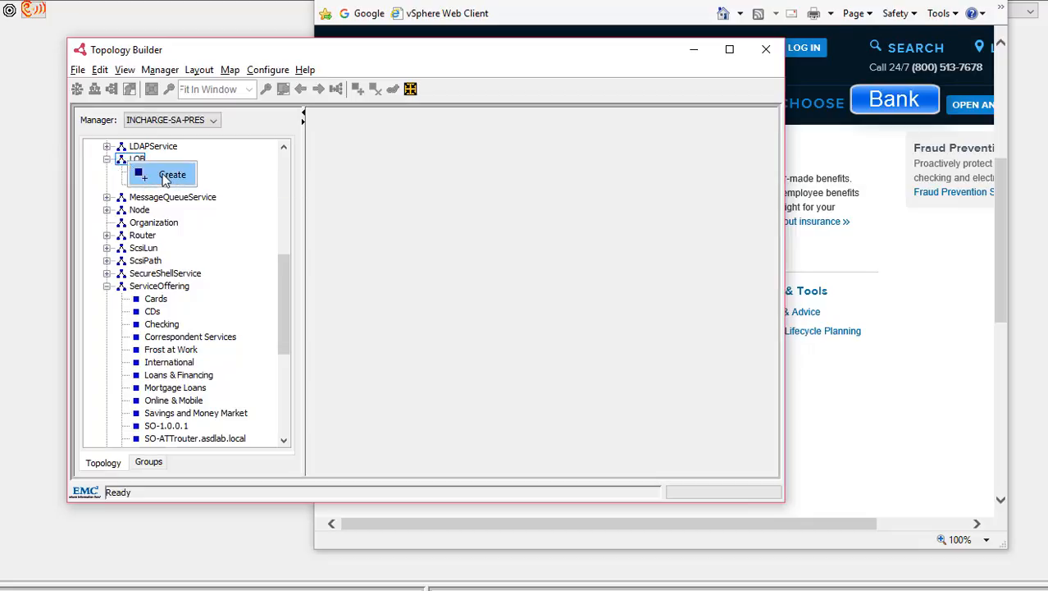
# - Start another LOB instance and copy the Investments heading text from the bank website
pyautogui.click(168, 174)
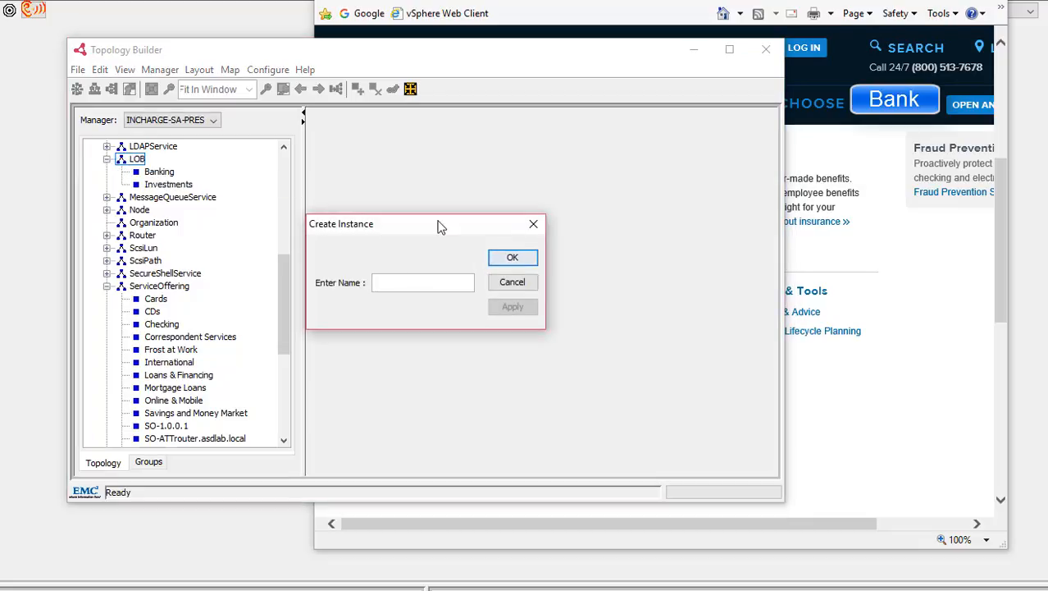
pyautogui.write('Investments')
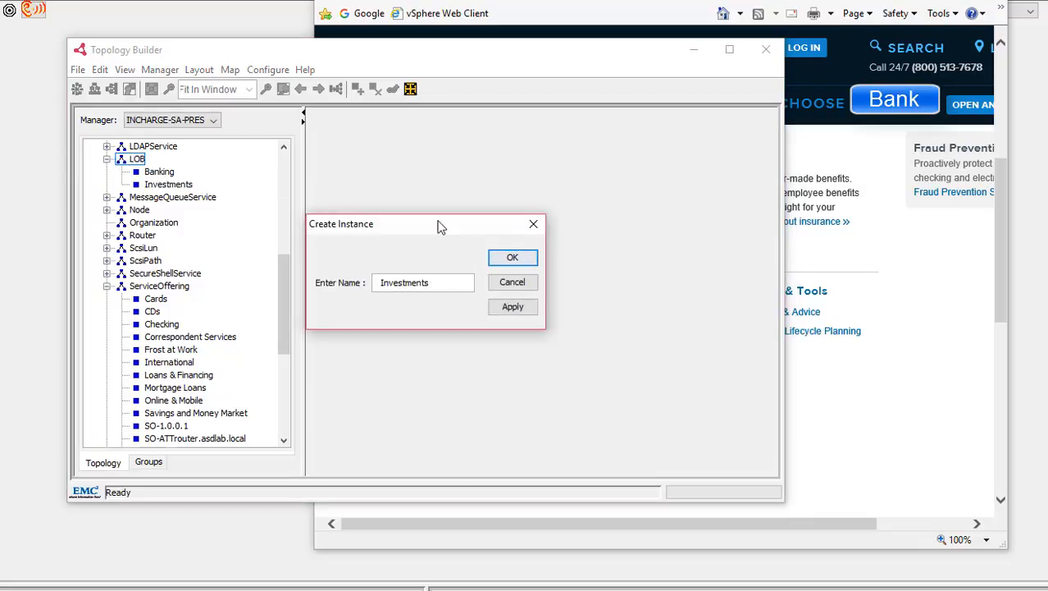
pyautogui.press('BackSpace')
pyautogui.press('BackSpace')
pyautogui.press('BackSpace')
pyautogui.press('BackSpace')
pyautogui.press('BackSpace')
pyautogui.press('BackSpace')
pyautogui.press('BackSpace')
pyautogui.press('BackSpace')
pyautogui.press('BackSpace')
pyautogui.press('BackSpace')
pyautogui.press('BackSpace')
pyautogui.press('BackSpace')
pyautogui.hotkey('alt', 'Tab')
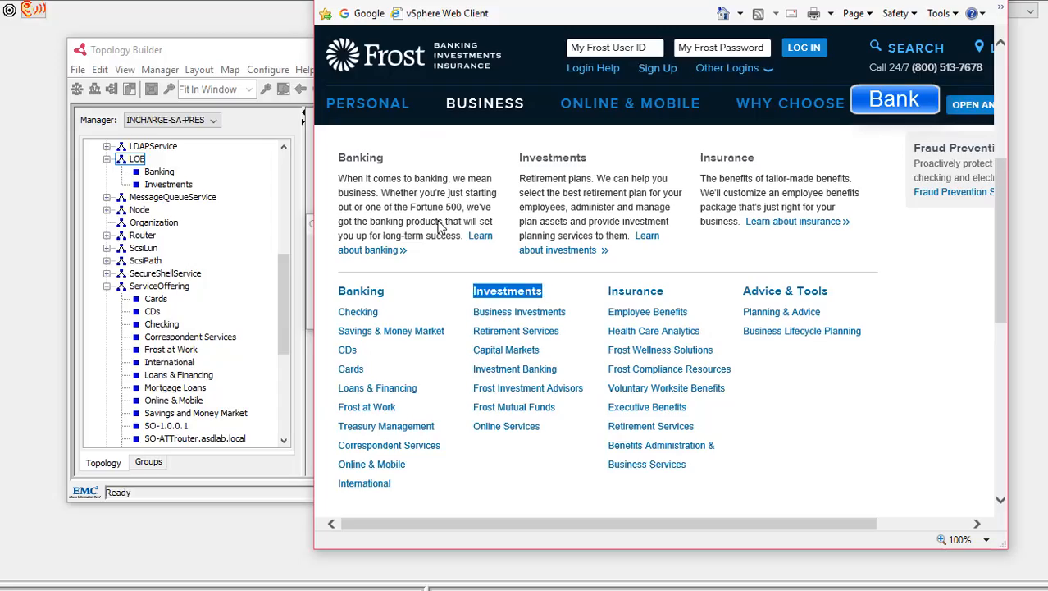
pyautogui.rightClick(503, 293)
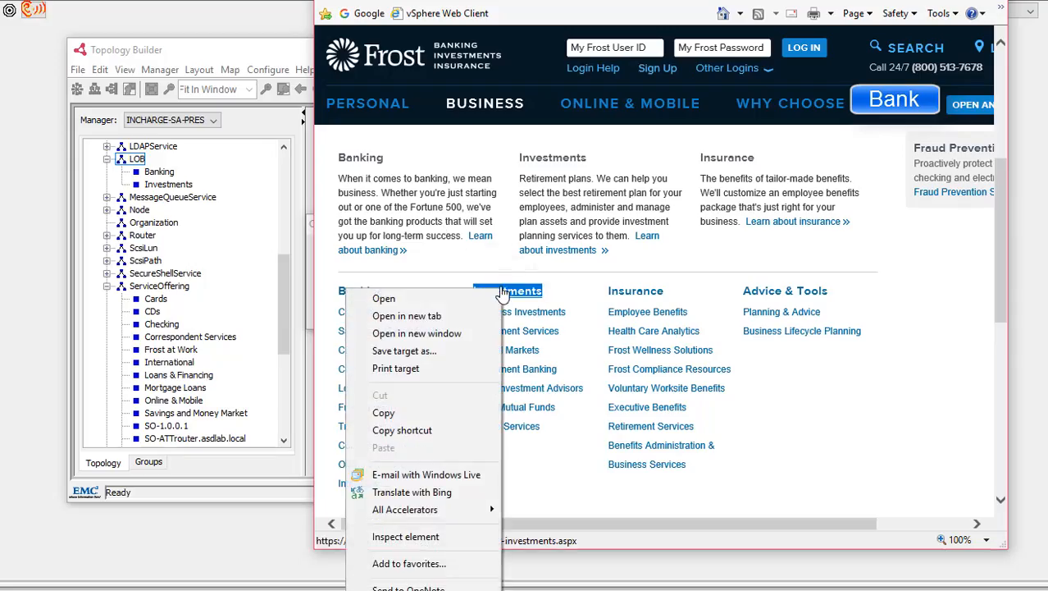
pyautogui.click(396, 416)
# - Submit the pasted, trimmed name Investments, dismiss the already-exists warning, and select the Insurance heading
pyautogui.hotkey('alt', 'Tab')
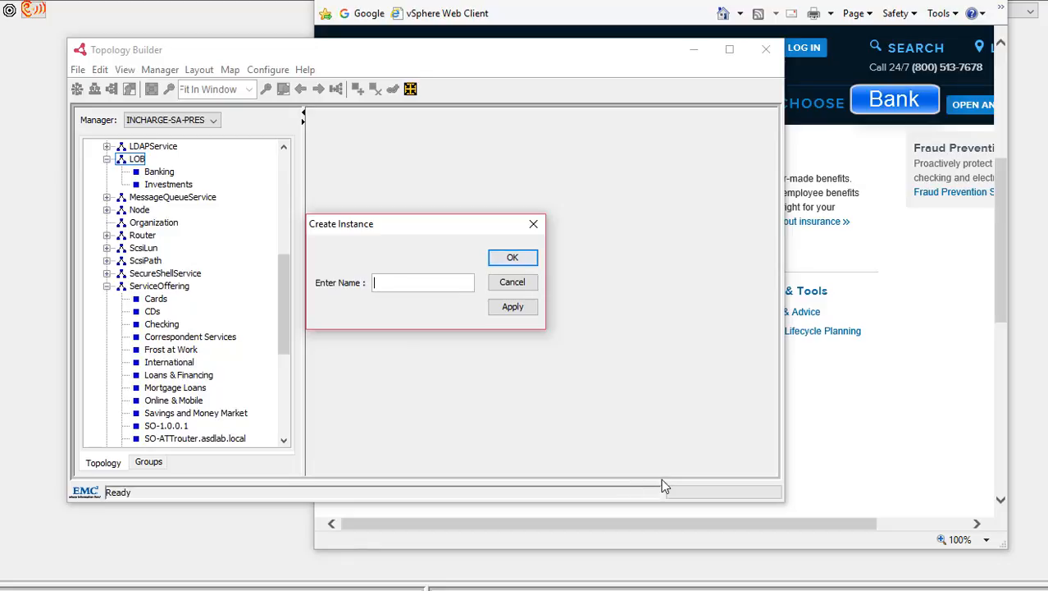
pyautogui.hotkey('ctrl', 'v')
pyautogui.press('BackSpace')
pyautogui.press('Left')
pyautogui.press('Left')
pyautogui.press('Left')
pyautogui.press('Left')
pyautogui.press('Left')
pyautogui.press('Left')
pyautogui.press('Left')
pyautogui.press('Left')
pyautogui.press('Left')
pyautogui.press('Left')
pyautogui.press('Left')
pyautogui.press('BackSpace')
pyautogui.click(512, 259)
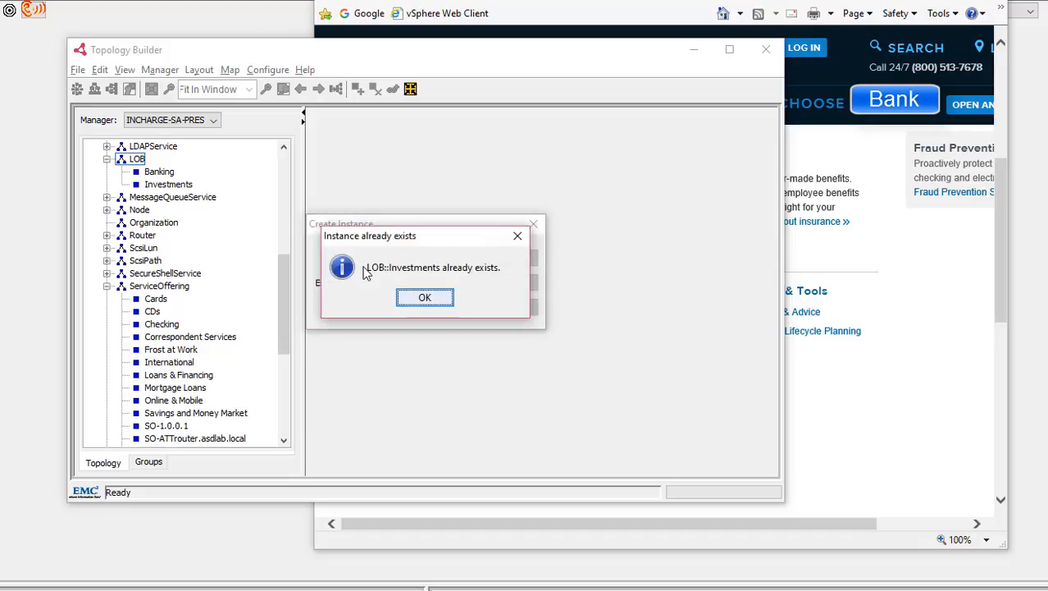
pyautogui.click(424, 298)
pyautogui.hotkey('alt', 'Tab')
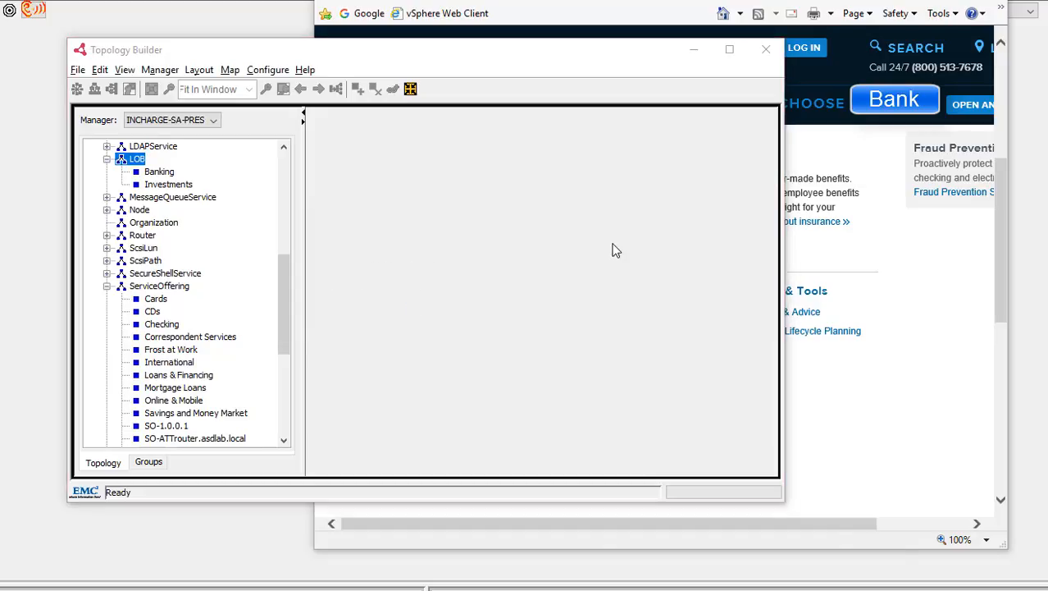
pyautogui.moveTo(671, 292); pyautogui.dragTo(626, 300)
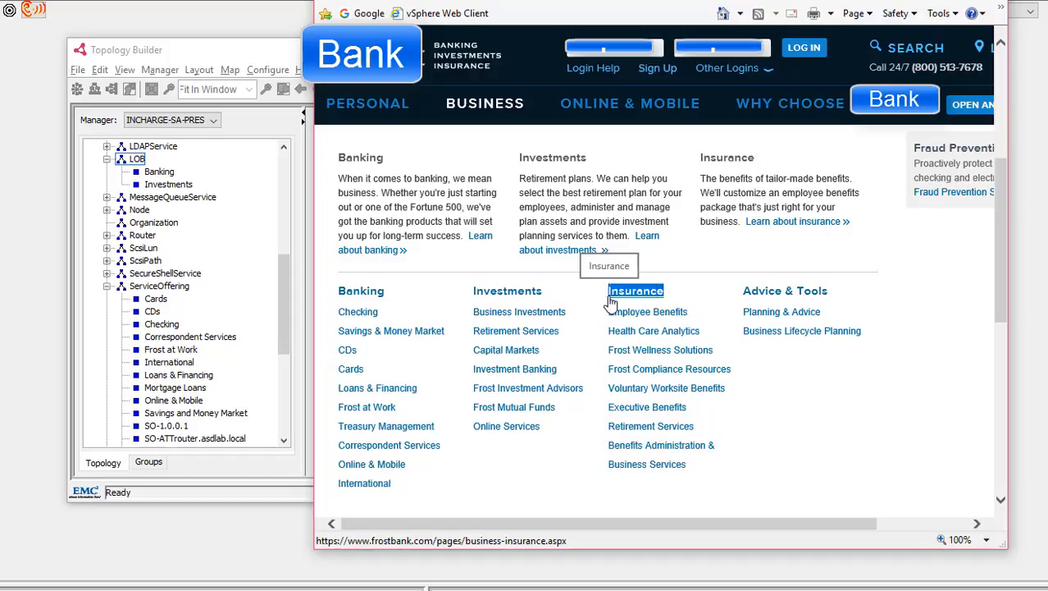
# - Create an LOB instance named Insurance, removing the leading space from the name
pyautogui.hotkey('alt', 'Tab')
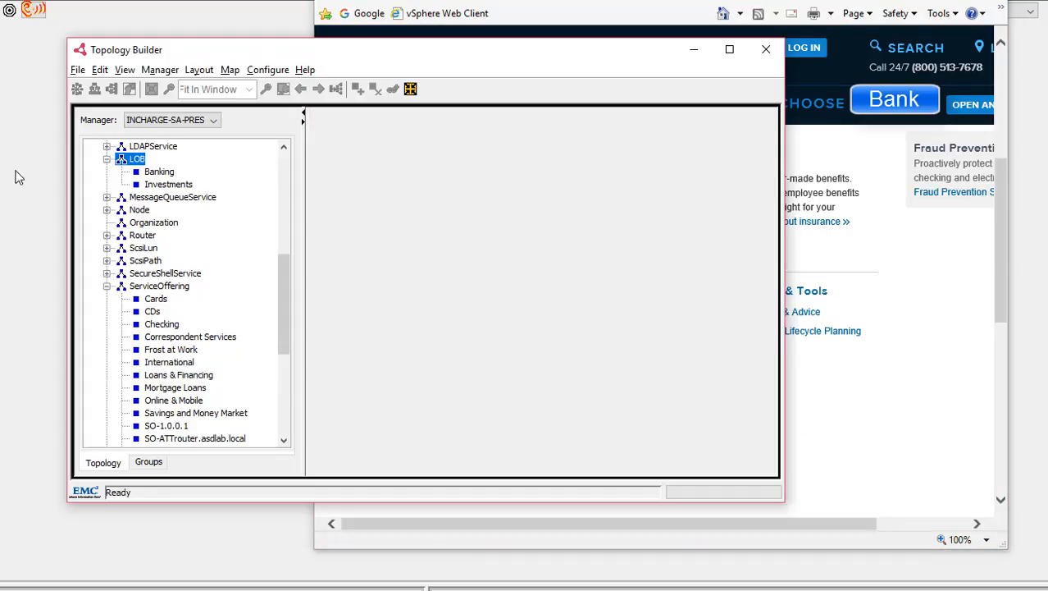
pyautogui.rightClick(136, 160)
pyautogui.click(161, 177)
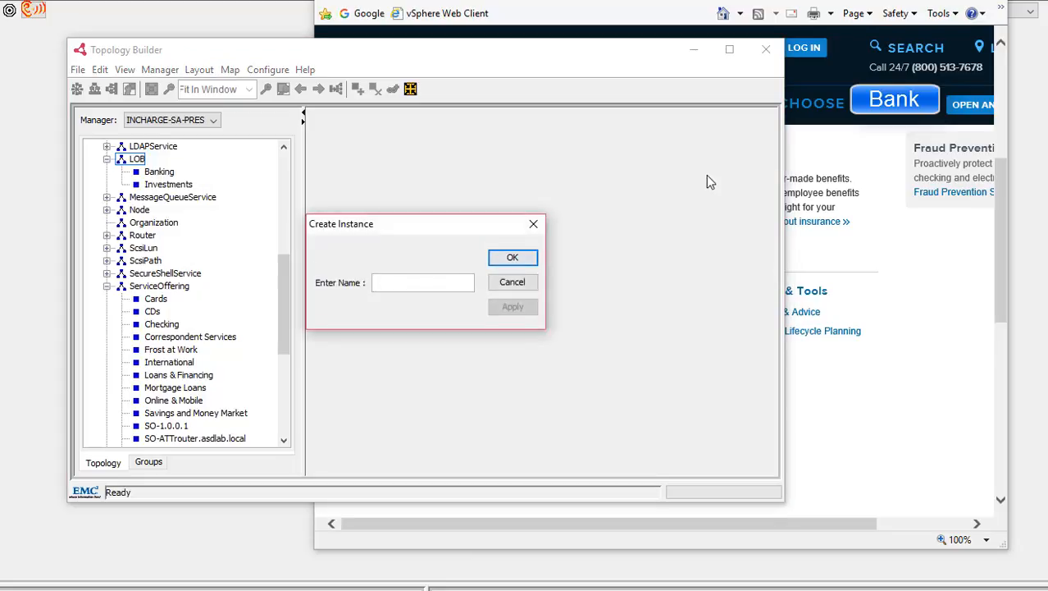
pyautogui.write('Insurance')
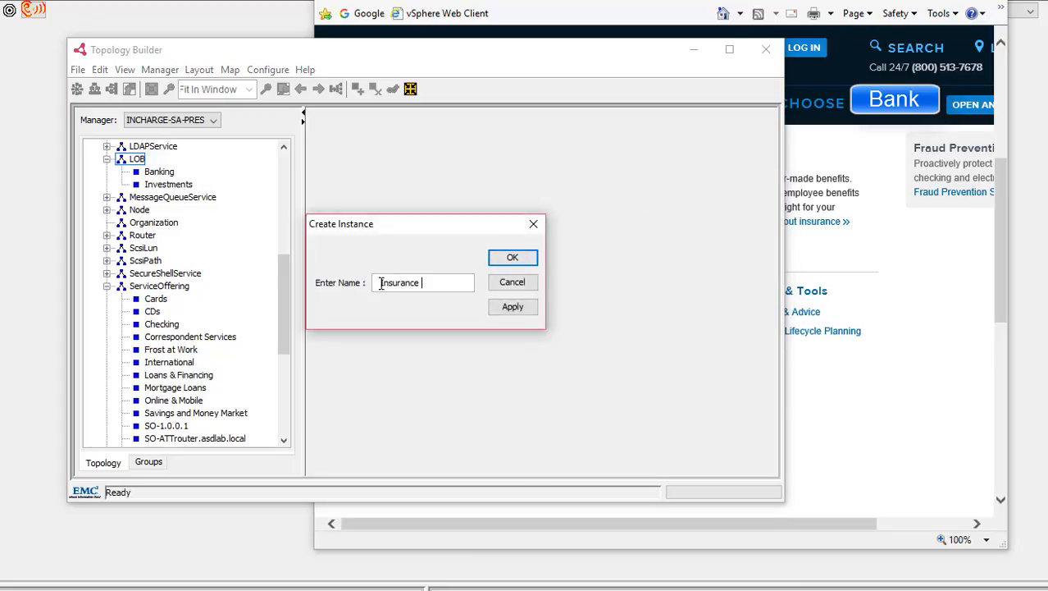
pyautogui.press('BackSpace')
pyautogui.press('BackSpace')
pyautogui.click(527, 259)
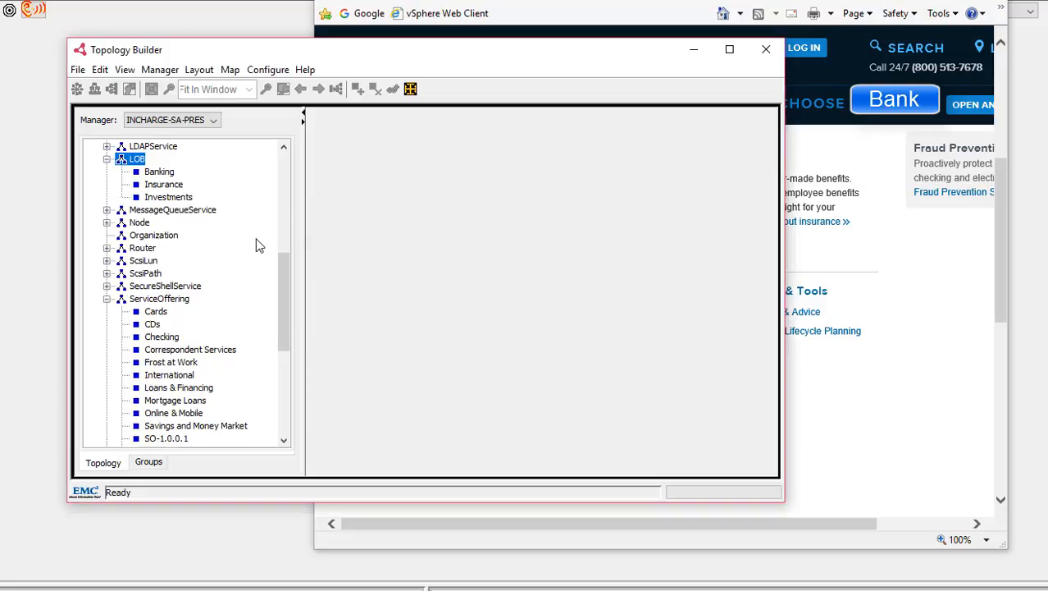
pyautogui.hotkey('alt', 'Tab')
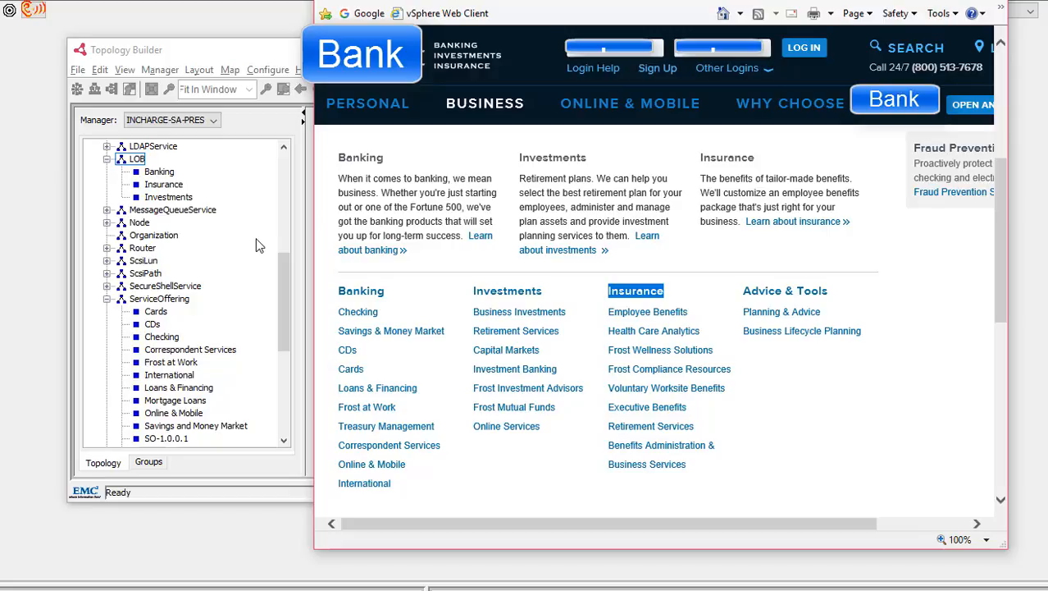
# - Create an LOB instance named Advice Tools, entering 'Advice and Tools' and removing 'and'
pyautogui.click(256, 244)
pyautogui.rightClick(139, 161)
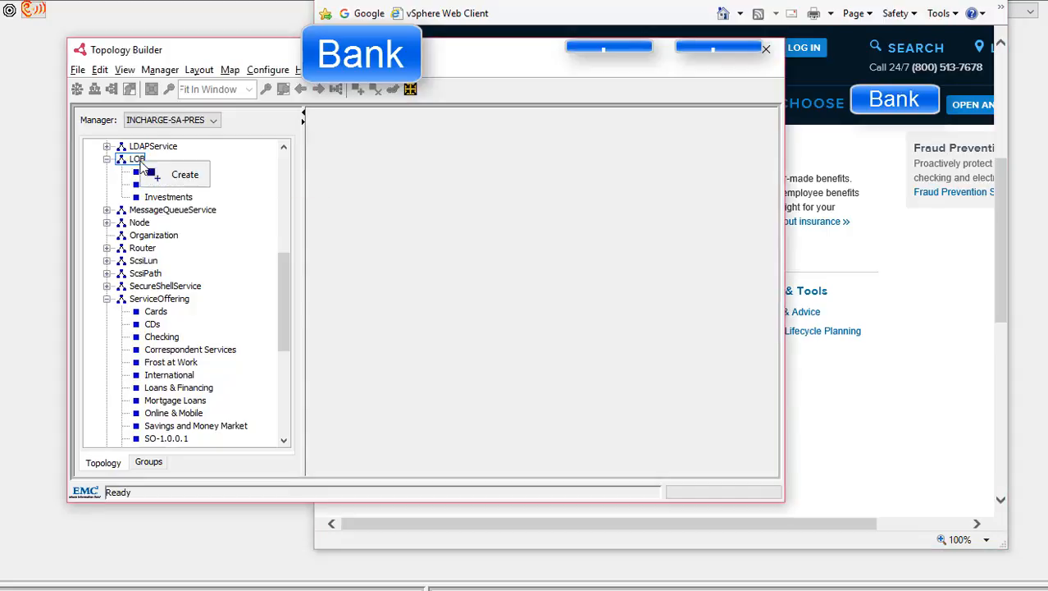
pyautogui.click(158, 175)
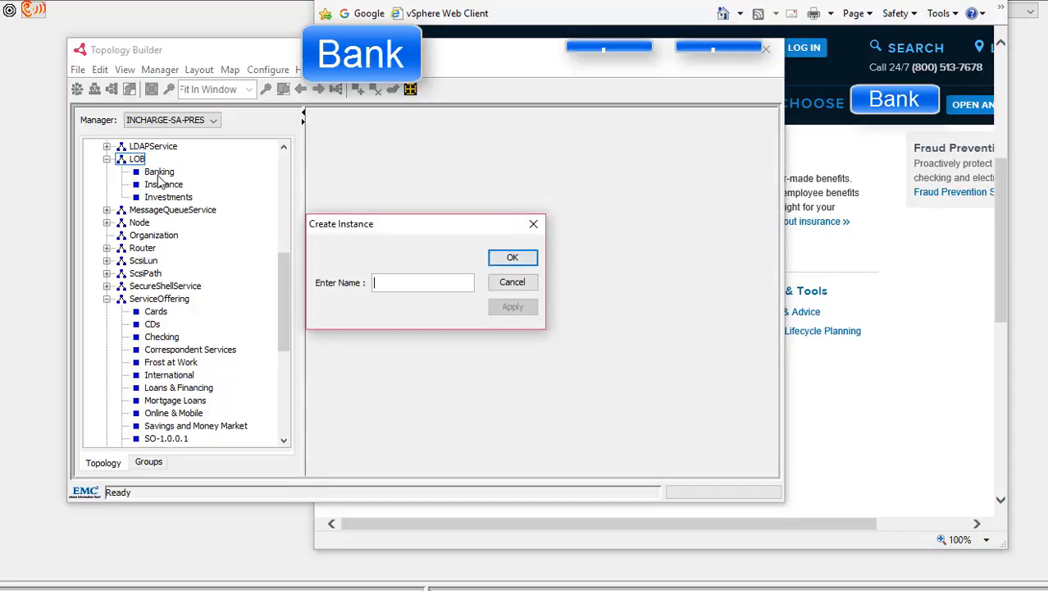
pyautogui.write('Advice')
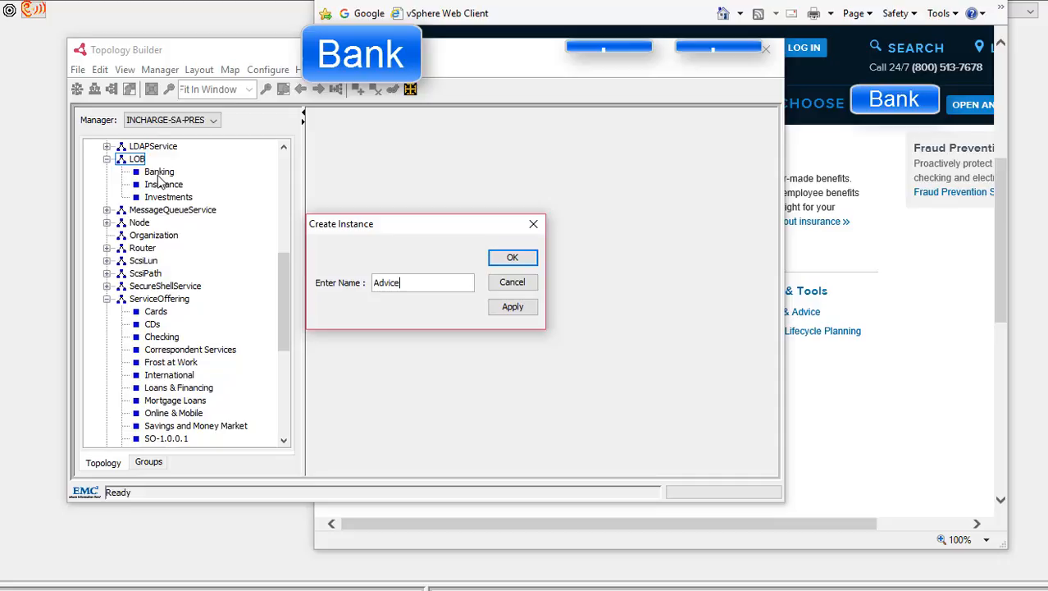
pyautogui.write(' and Tools')
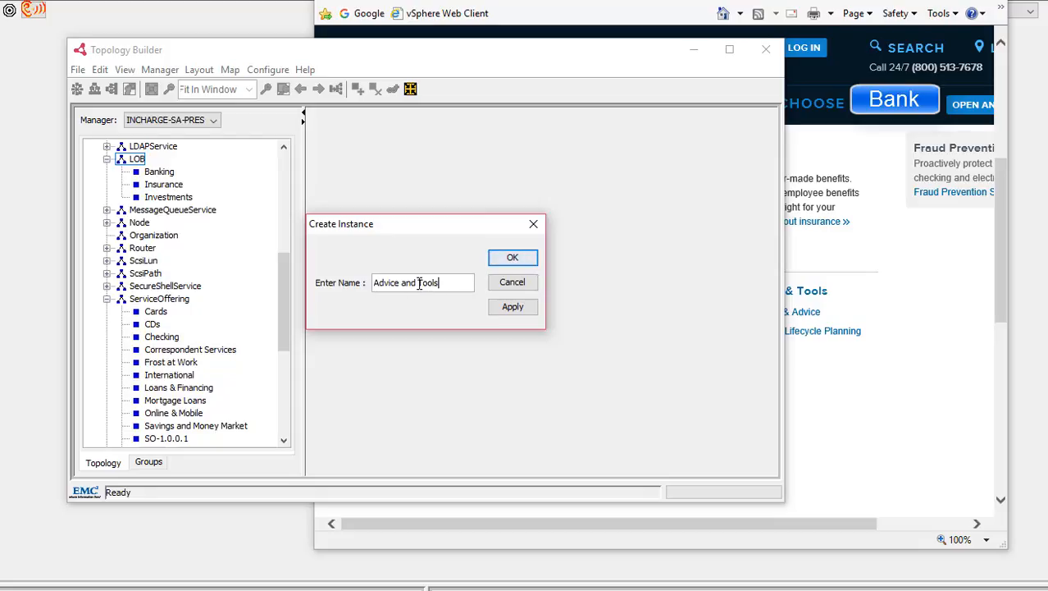
pyautogui.press('BackSpace')
pyautogui.press('BackSpace')
pyautogui.press('BackSpace')
pyautogui.click(526, 261)
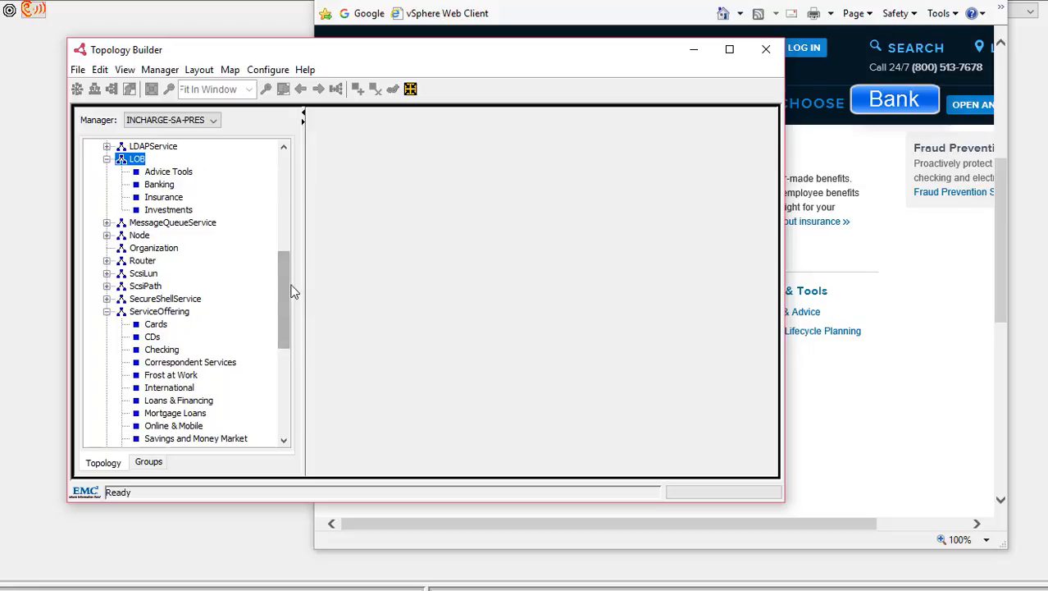
pyautogui.moveTo(284, 281); pyautogui.dragTo(285, 320)
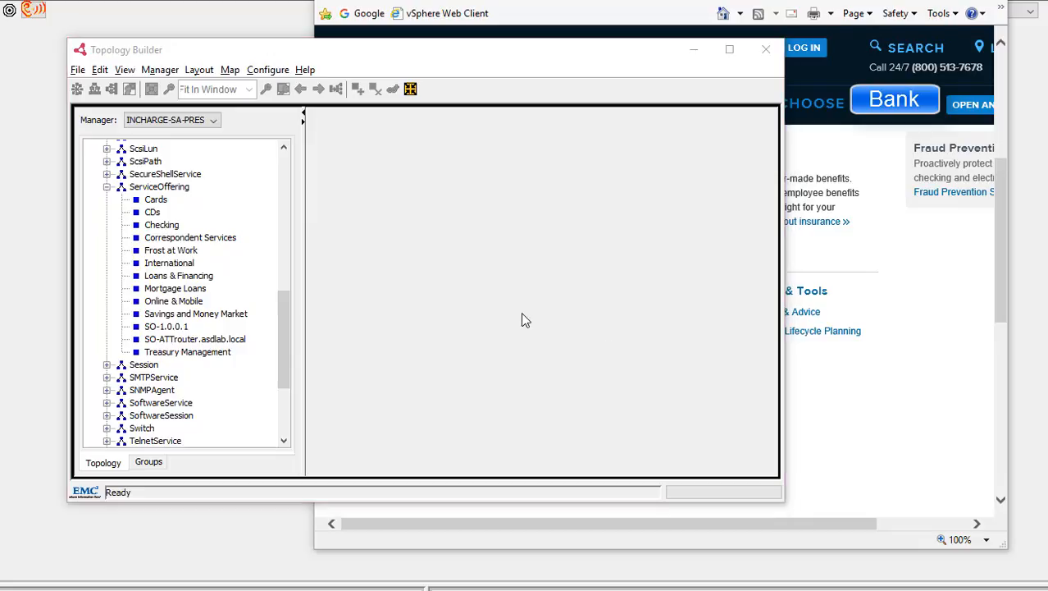
# - Check the service names on the bank website, then return to Topology Builder
pyautogui.hotkey('alt', 'Tab')
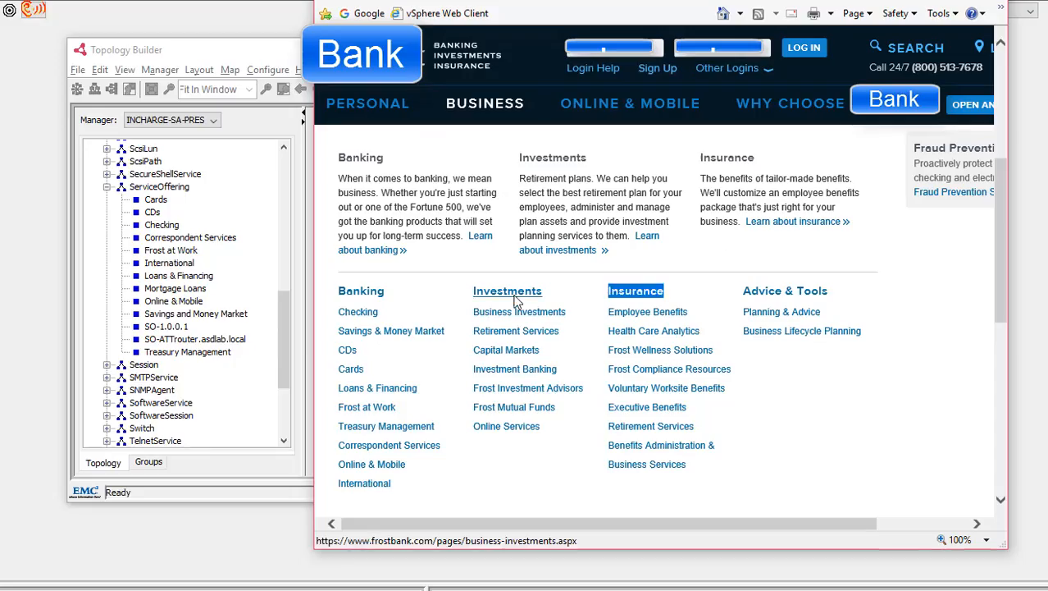
pyautogui.click(211, 57)
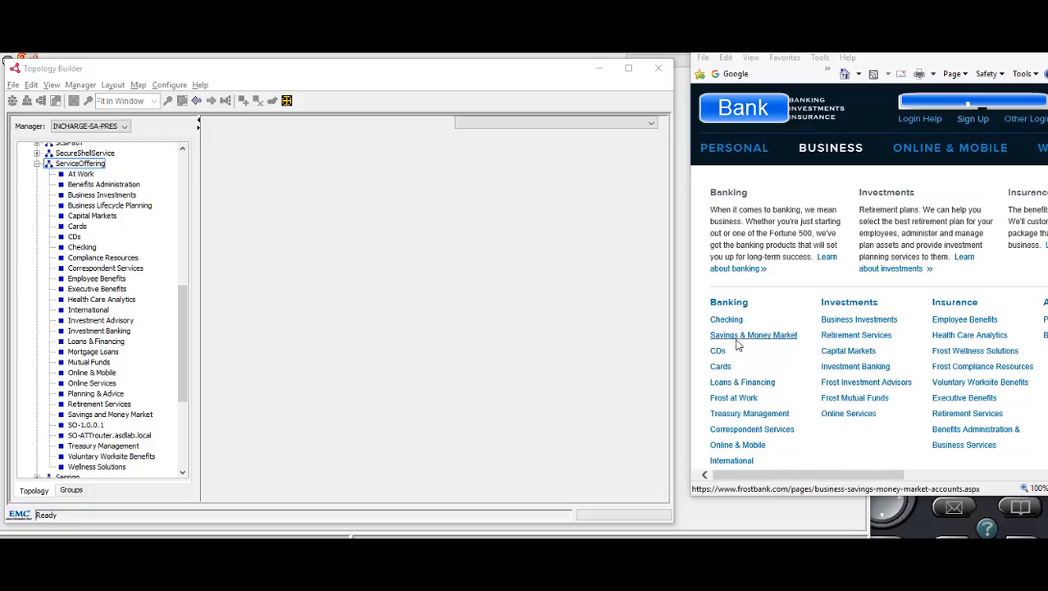
# - Show the Banking map and add Checking, Savings and Money Market, CDs and Cards to it
pyautogui.click(182, 177)
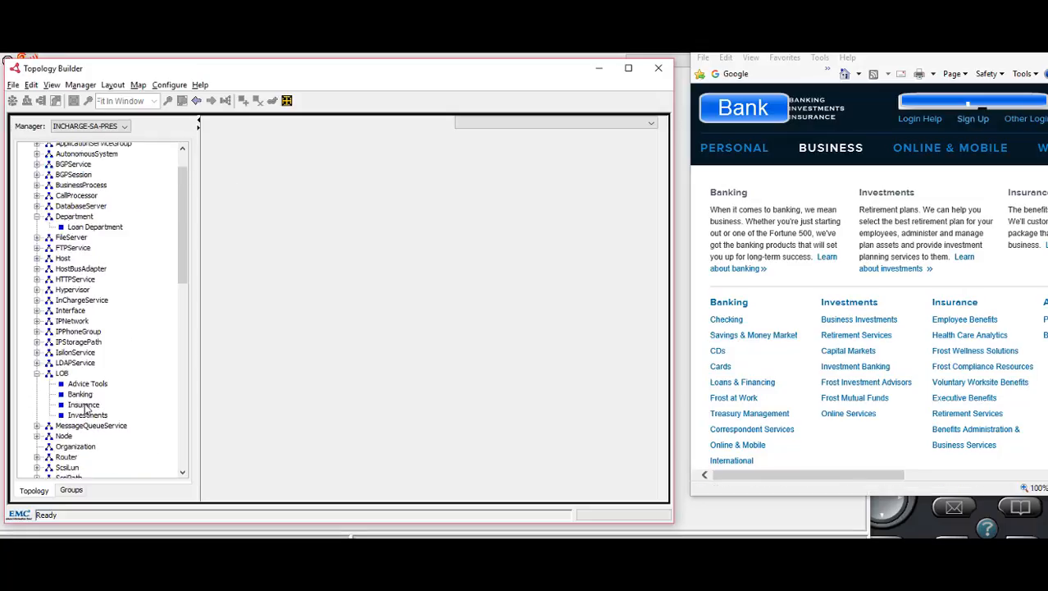
pyautogui.click(79, 395)
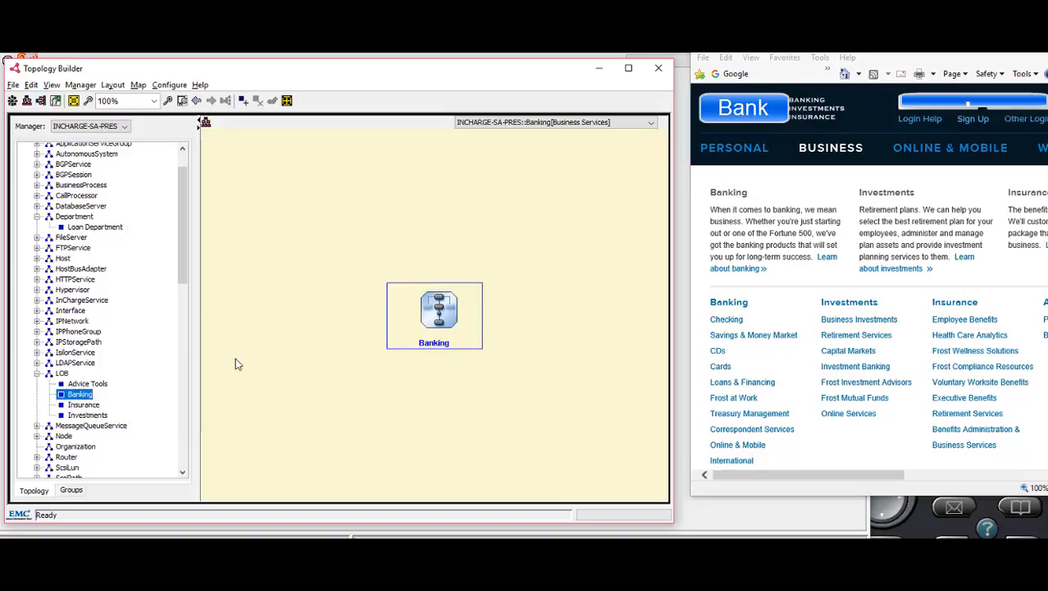
pyautogui.moveTo(182, 255); pyautogui.dragTo(180, 370)
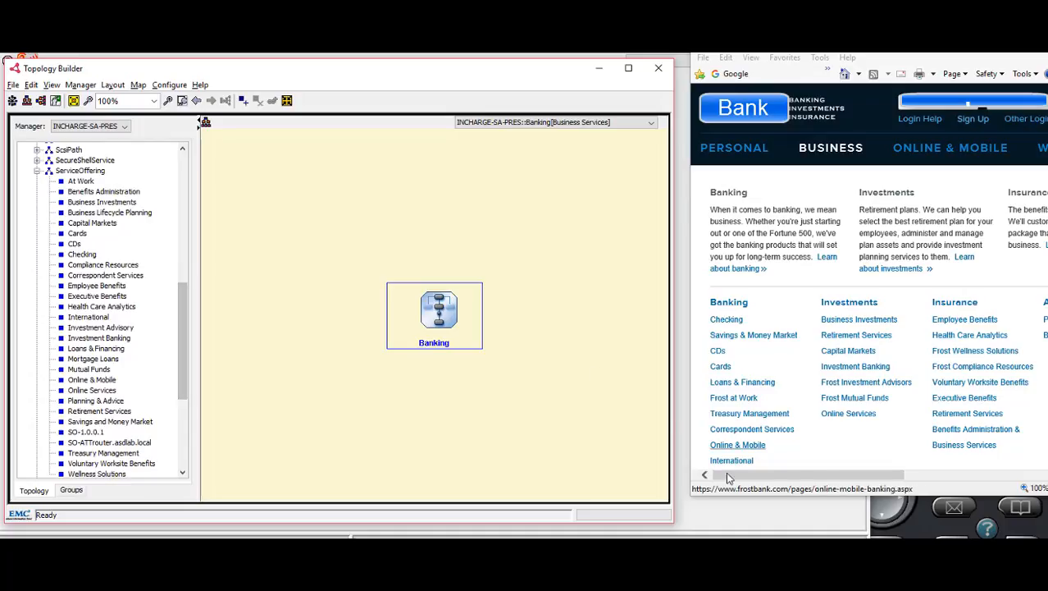
pyautogui.moveTo(389, 315)
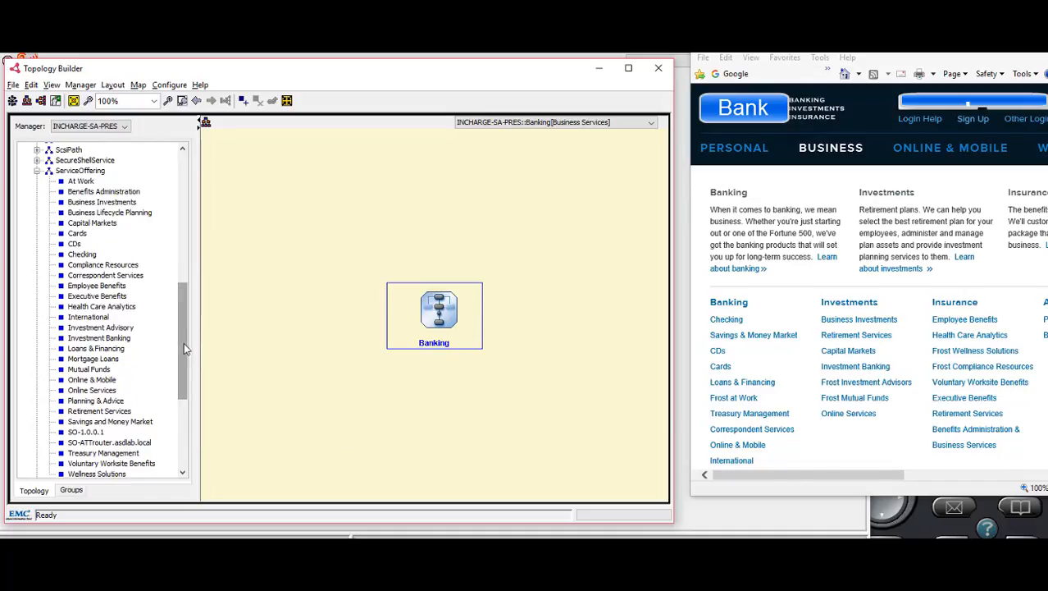
pyautogui.moveTo(183, 342)
pyautogui.mouseDown()
pyautogui.moveTo(179, 382)
pyautogui.moveTo(181, 350)
pyautogui.mouseUp()
pyautogui.rightClick(81, 235)
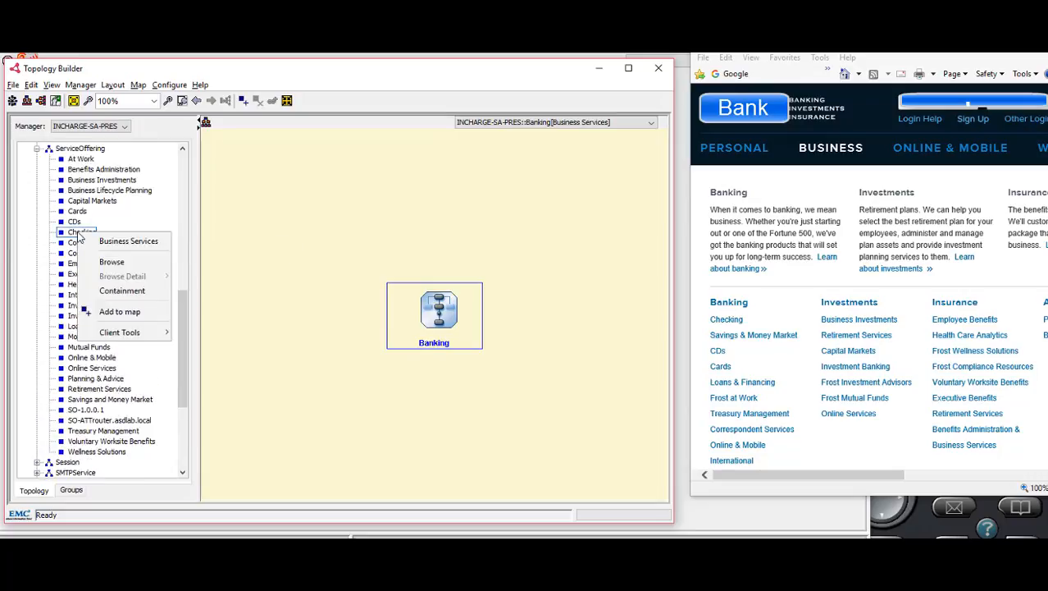
pyautogui.click(120, 315)
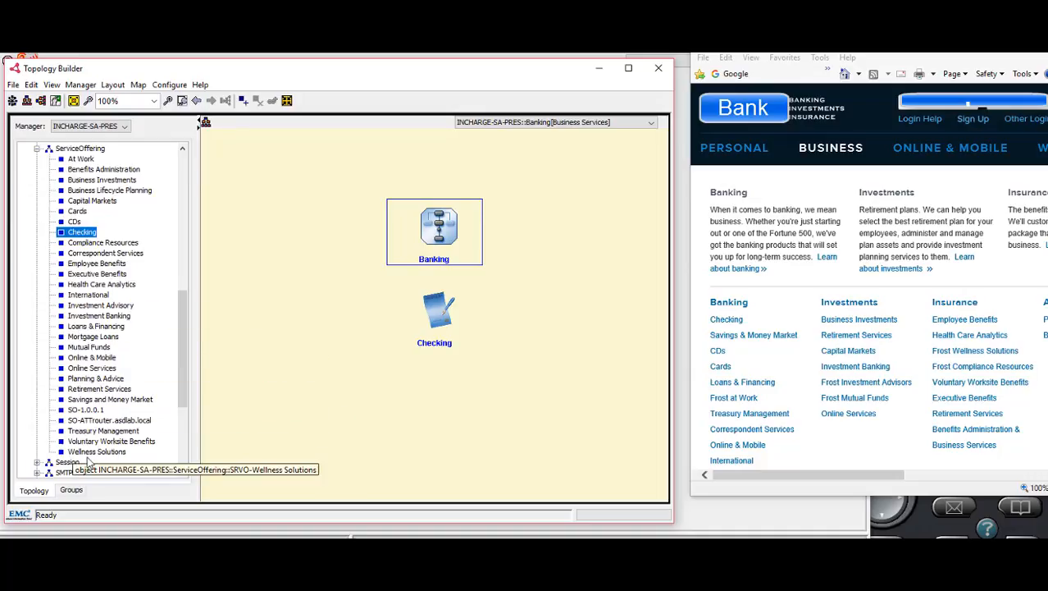
pyautogui.rightClick(82, 402)
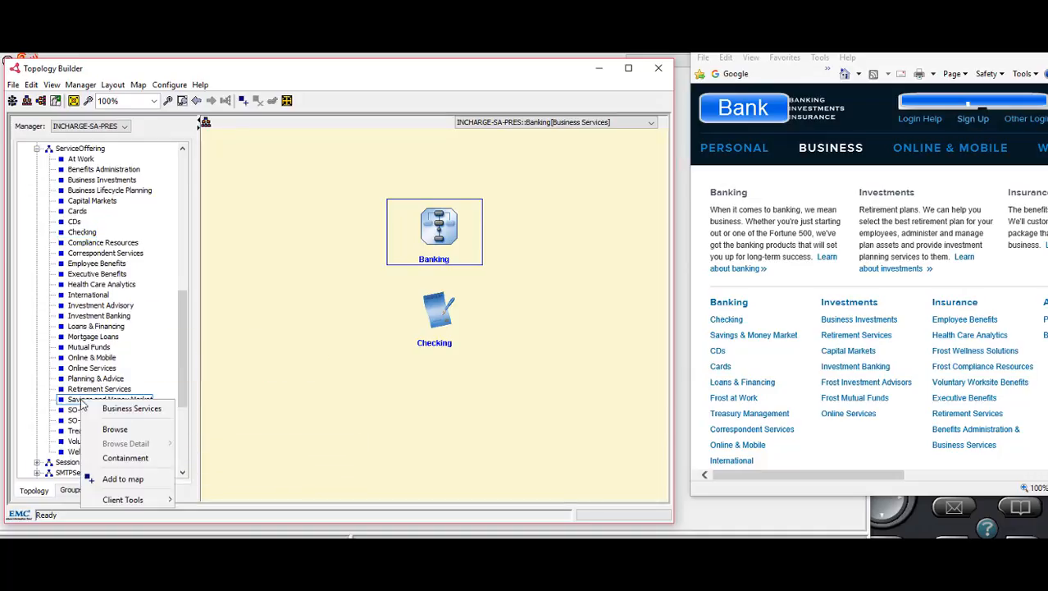
pyautogui.click(119, 478)
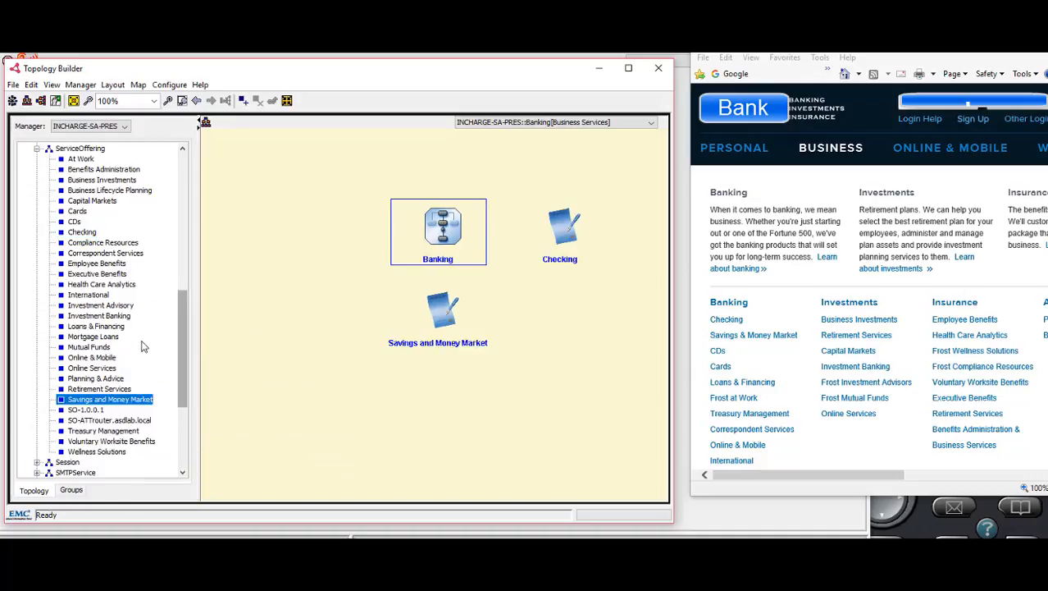
pyautogui.rightClick(74, 222)
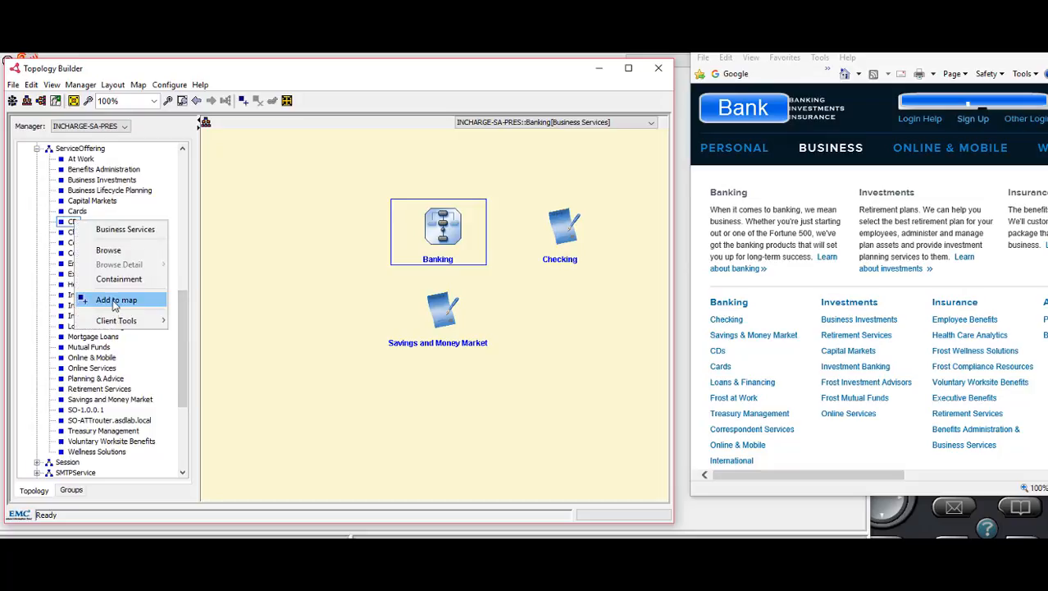
pyautogui.click(115, 301)
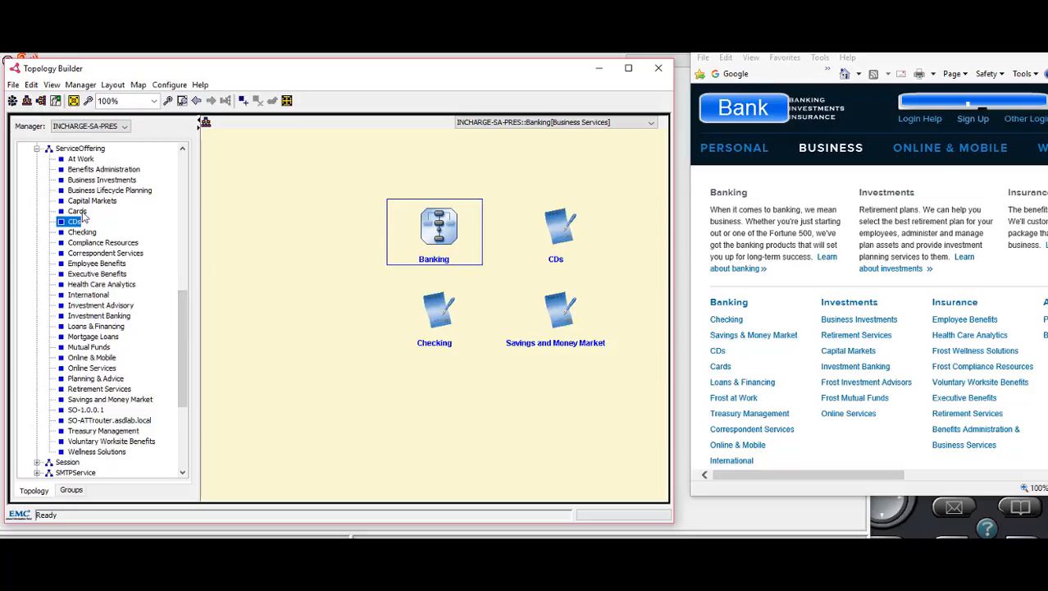
pyautogui.rightClick(81, 213)
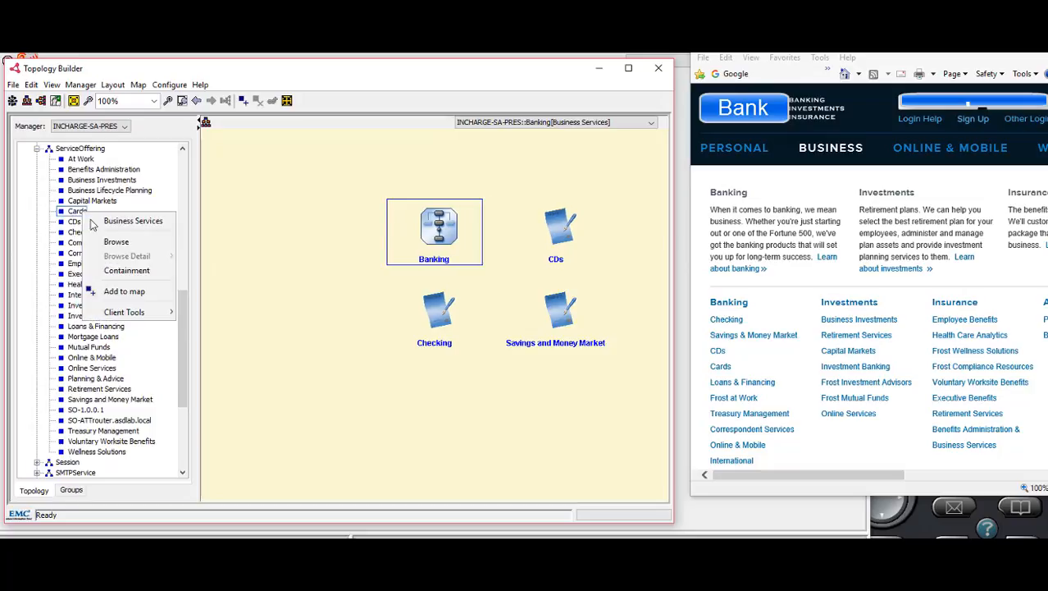
pyautogui.click(115, 292)
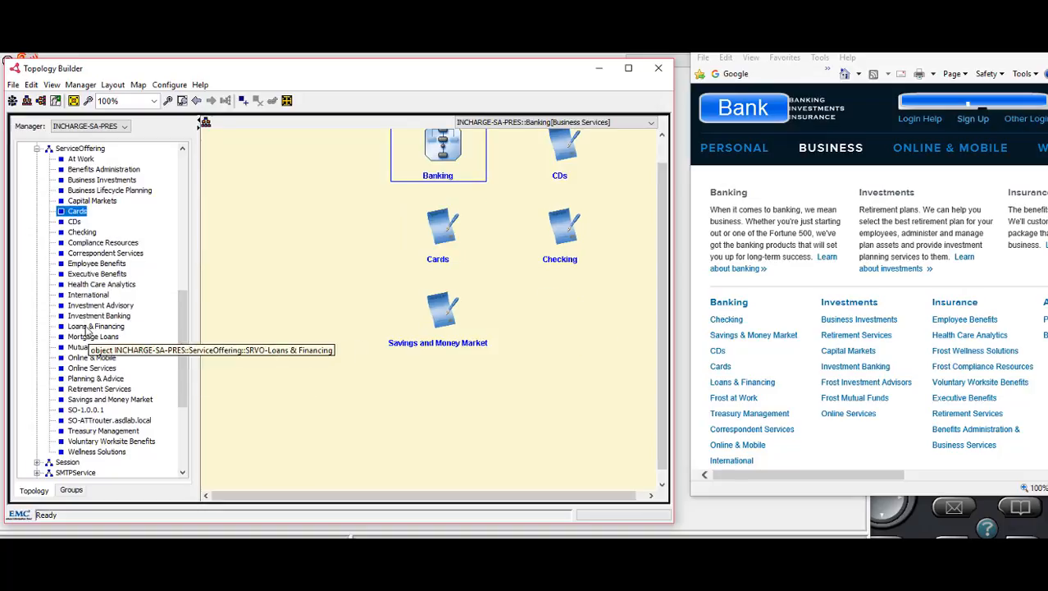
# - Add Loans & Financing, At Work, Treasury Management, Correspondent Services, Online & Mobile and International to the map
pyautogui.rightClick(86, 327)
pyautogui.click(115, 402)
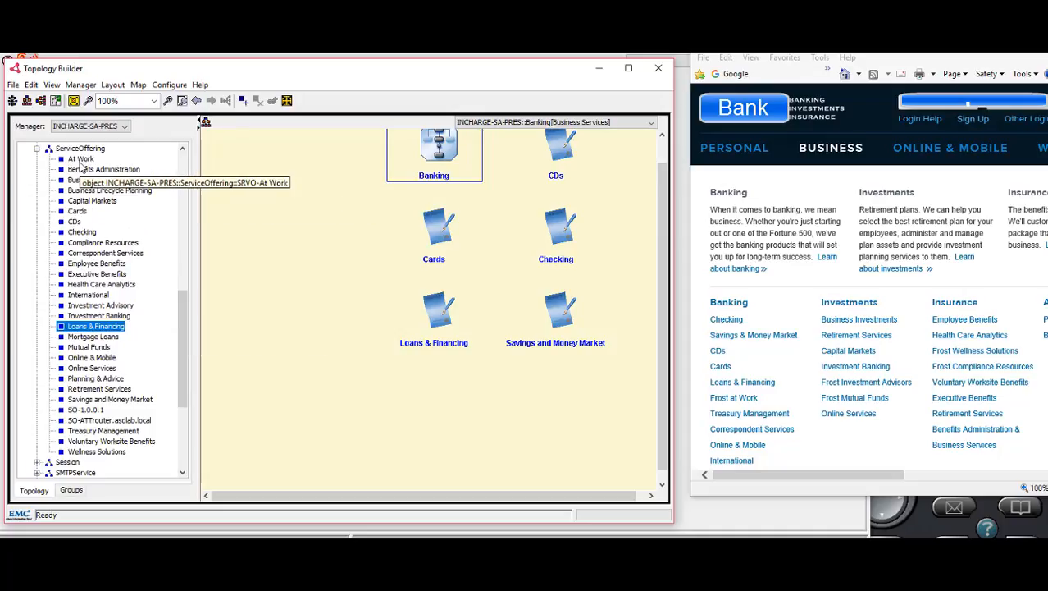
pyautogui.rightClick(82, 161)
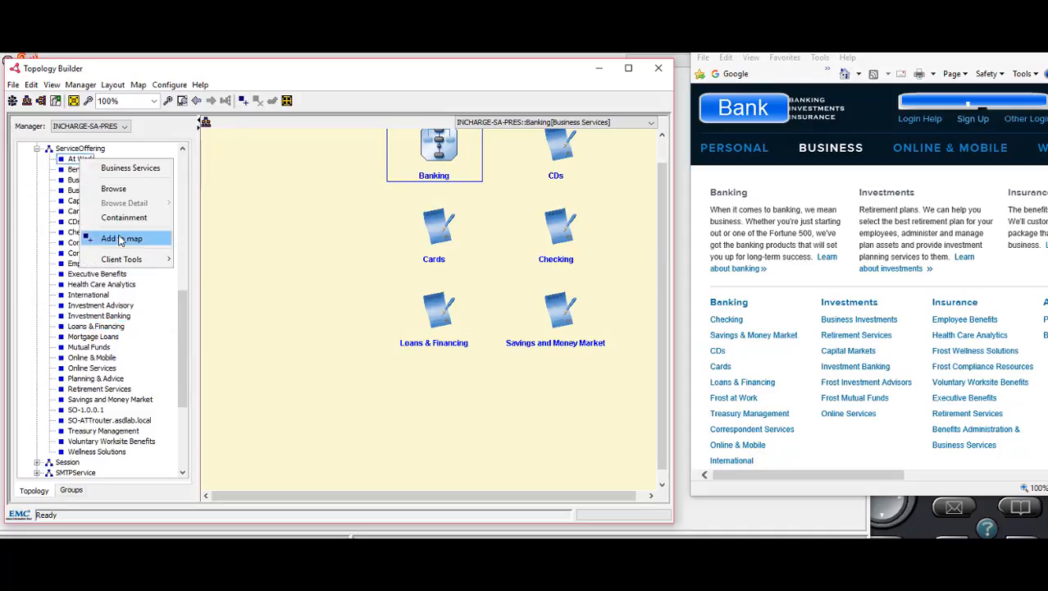
pyautogui.click(121, 239)
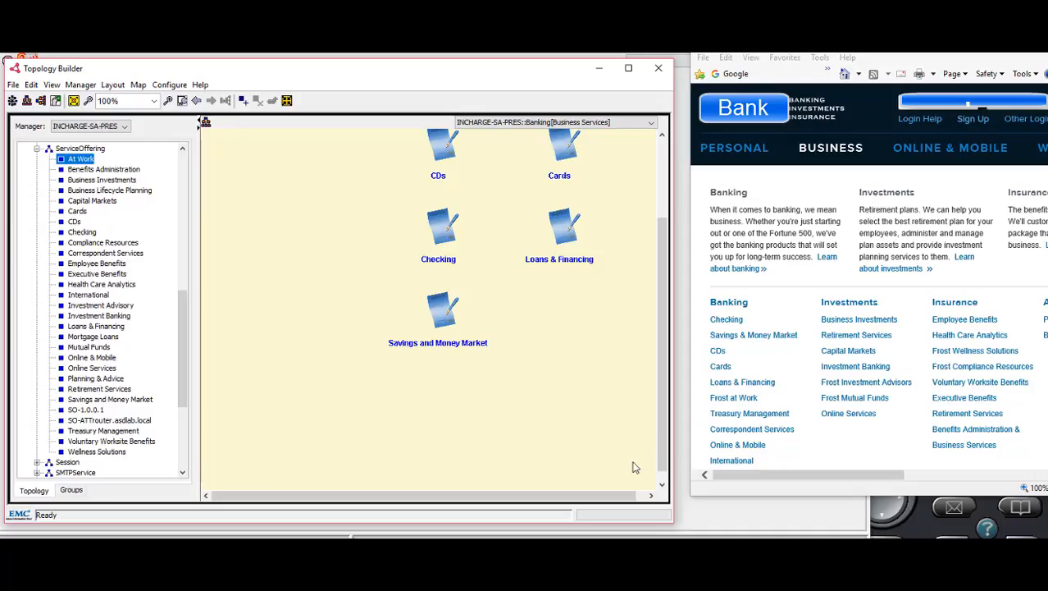
pyautogui.rightClick(112, 431)
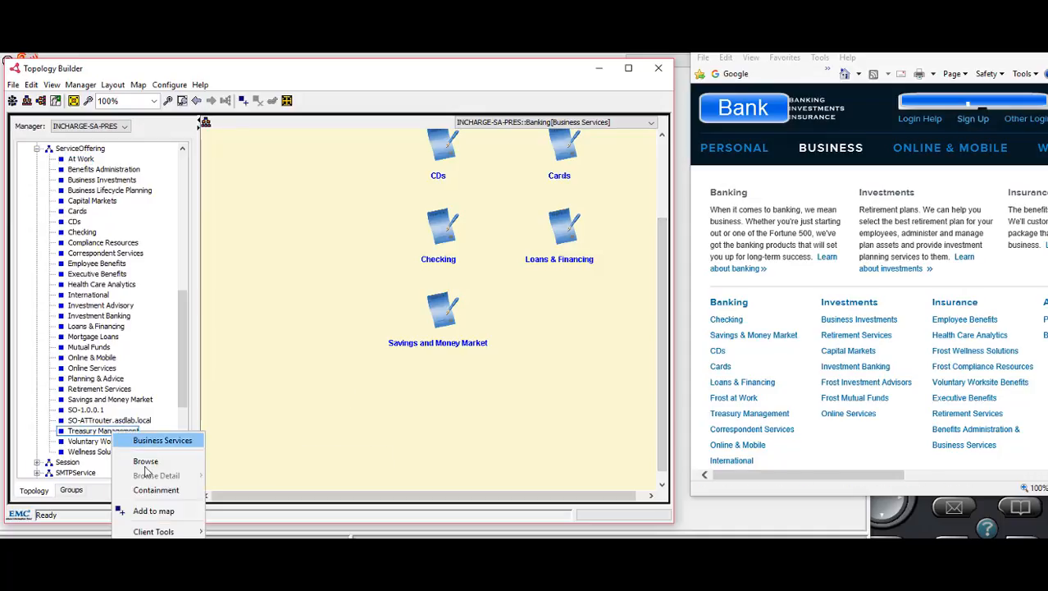
pyautogui.click(154, 509)
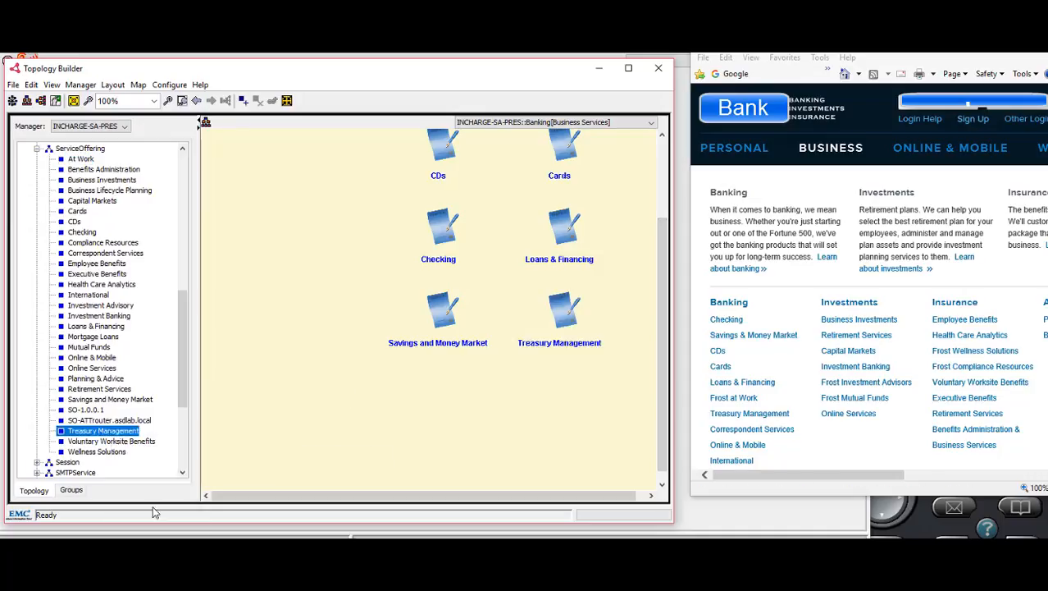
pyautogui.rightClick(92, 253)
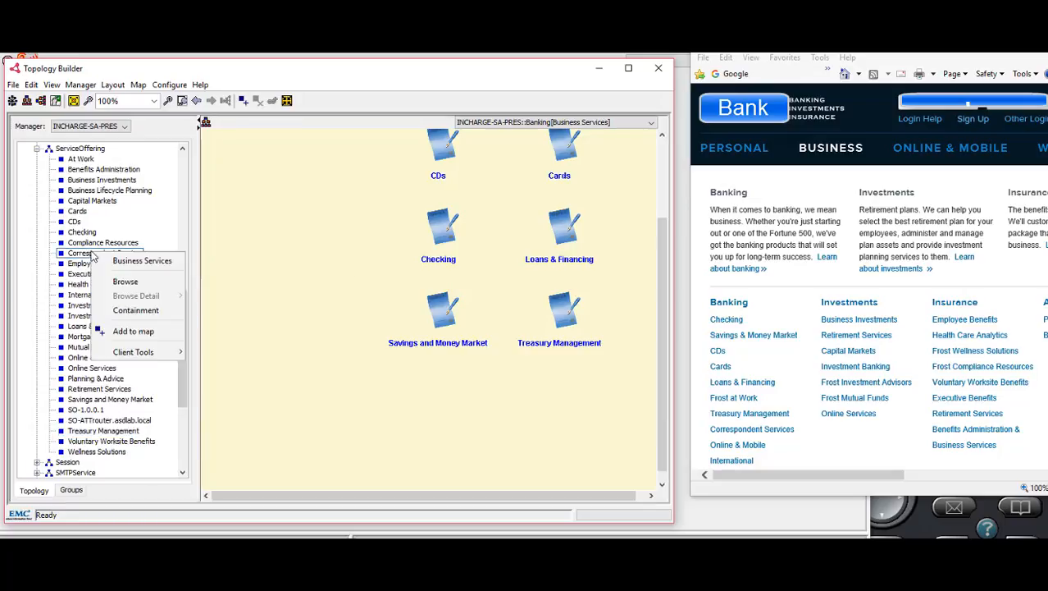
pyautogui.click(134, 330)
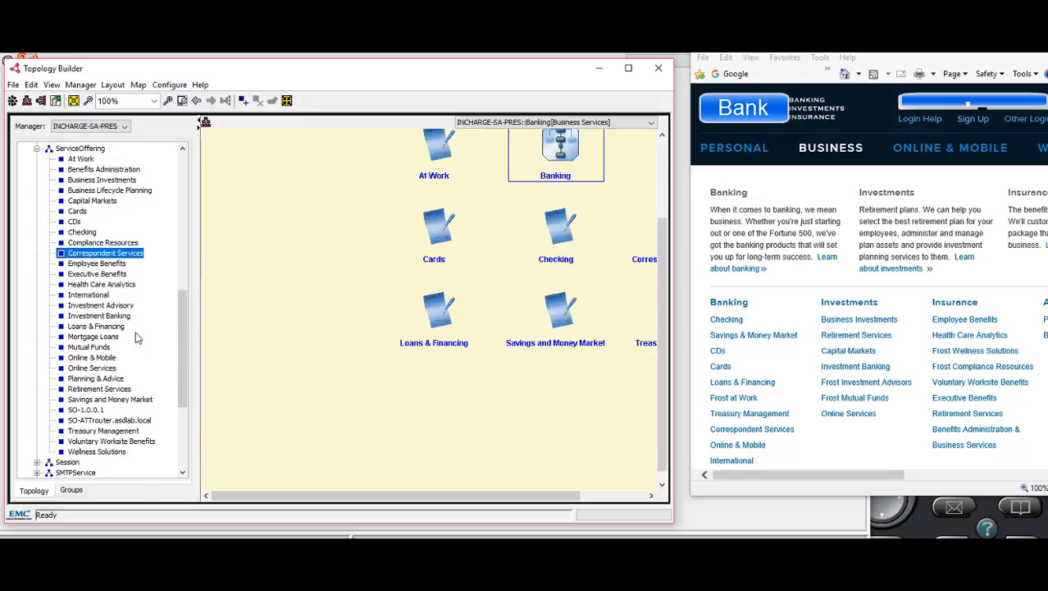
pyautogui.rightClick(89, 358)
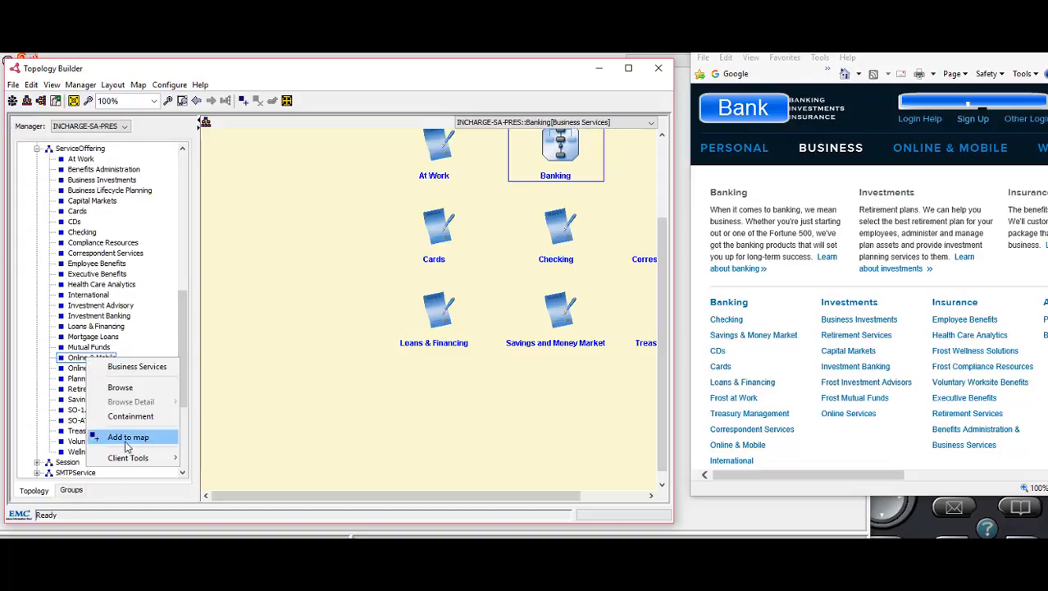
pyautogui.click(127, 439)
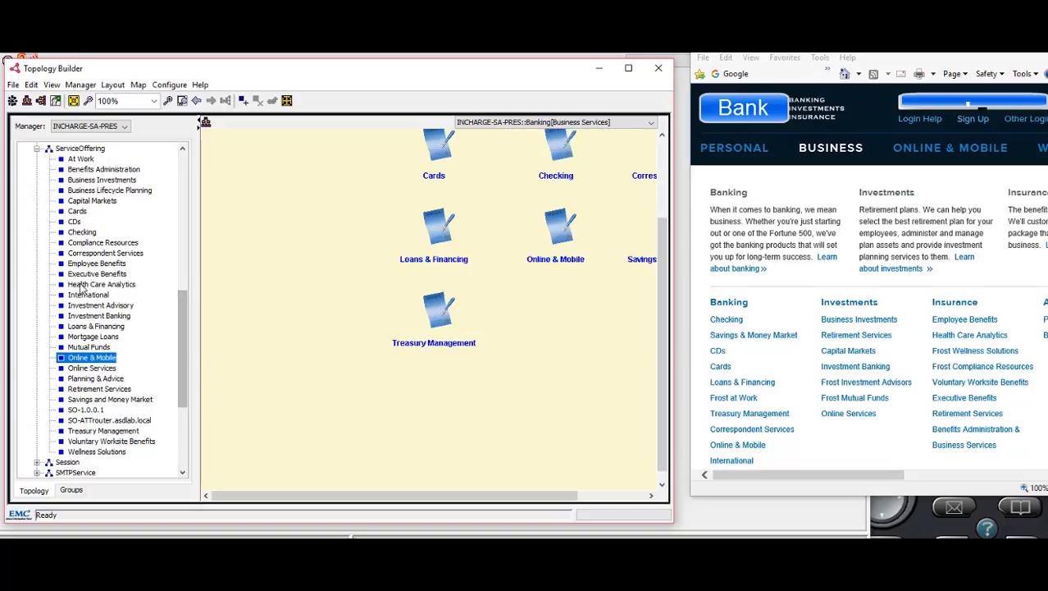
pyautogui.rightClick(83, 297)
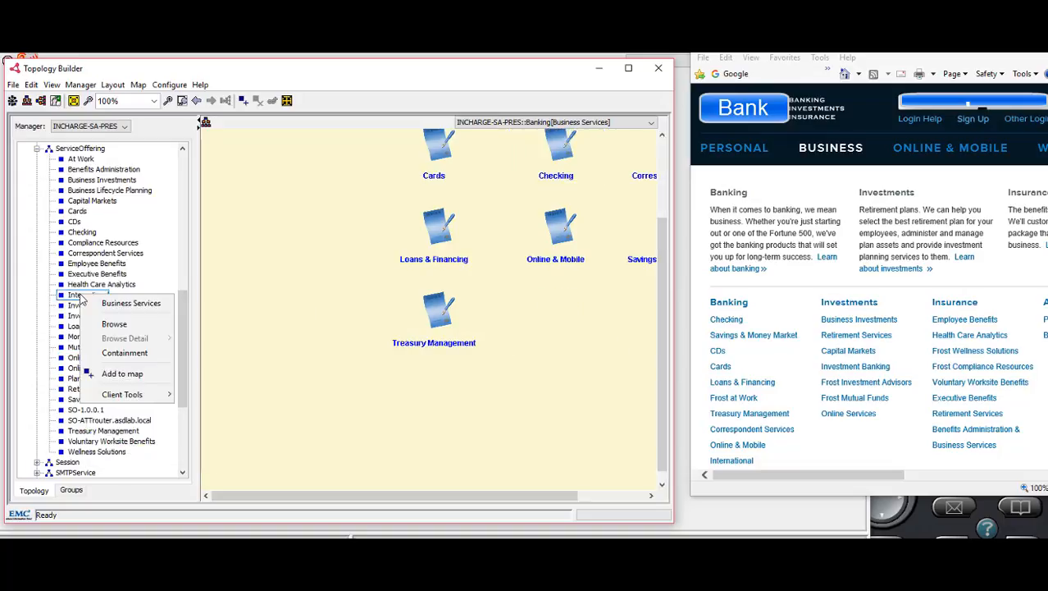
pyautogui.click(126, 374)
pyautogui.moveTo(664, 256); pyautogui.dragTo(671, 172)
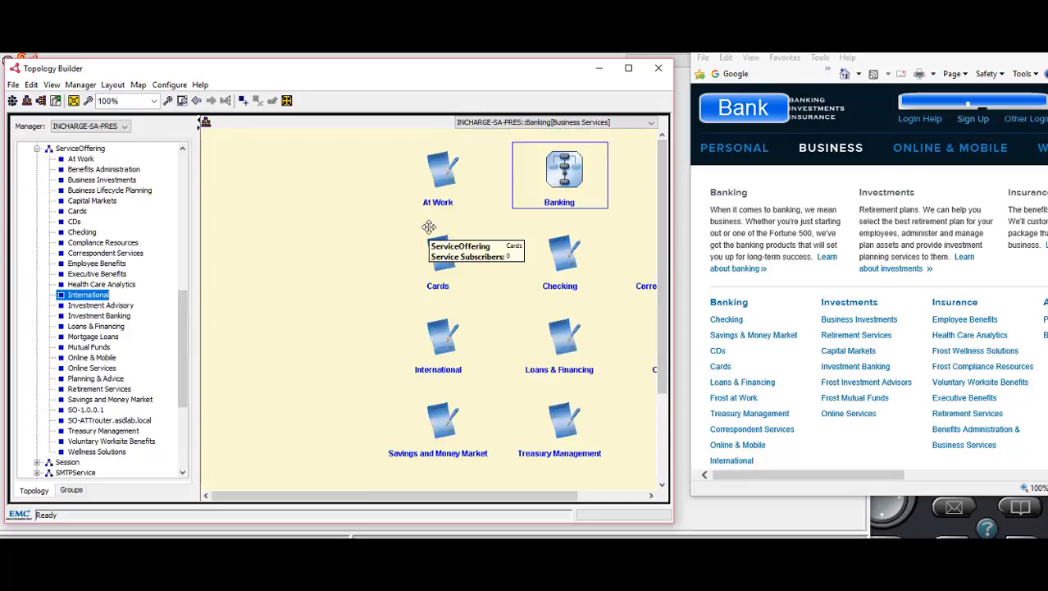
# - Select the Banking node, then add the At Work node to the selection with Ctrl
pyautogui.click(566, 164)
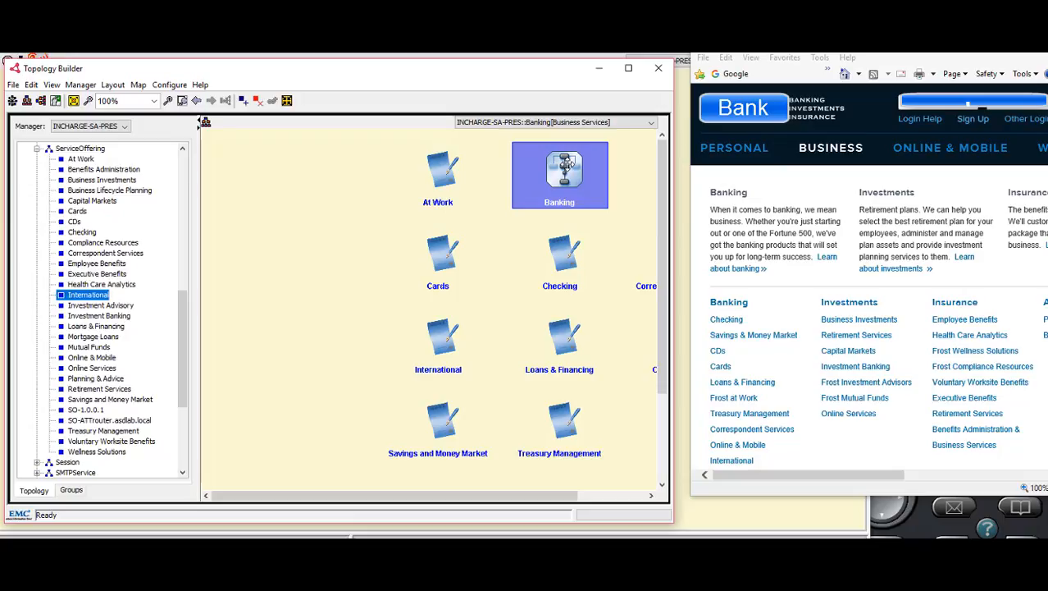
pyautogui.moveTo(568, 171)
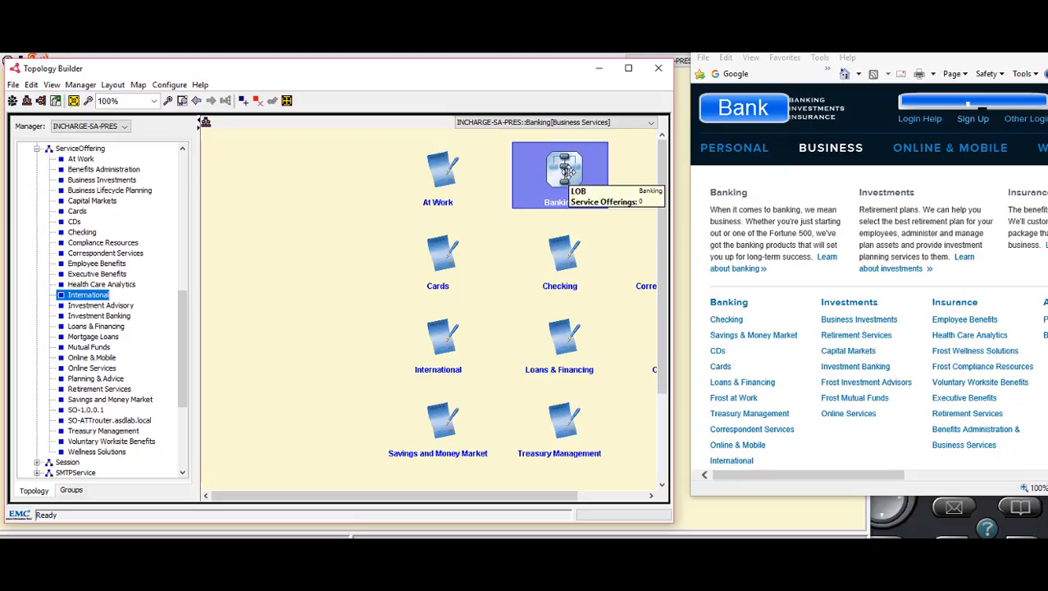
pyautogui.moveTo(432, 173)
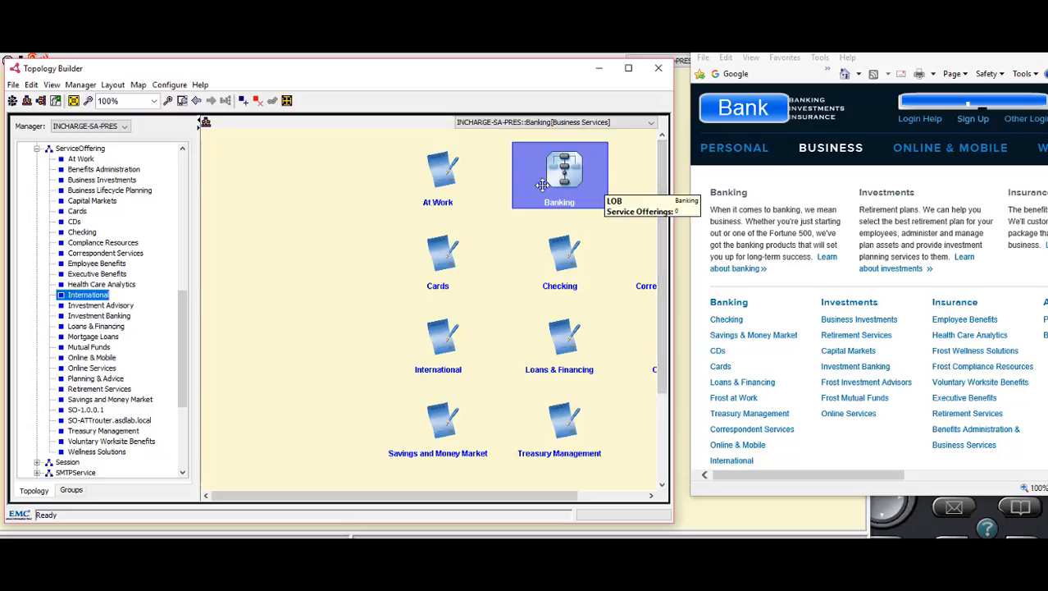
pyautogui.keyDown('ctrl'); pyautogui.click(445, 167); pyautogui.keyUp('ctrl')
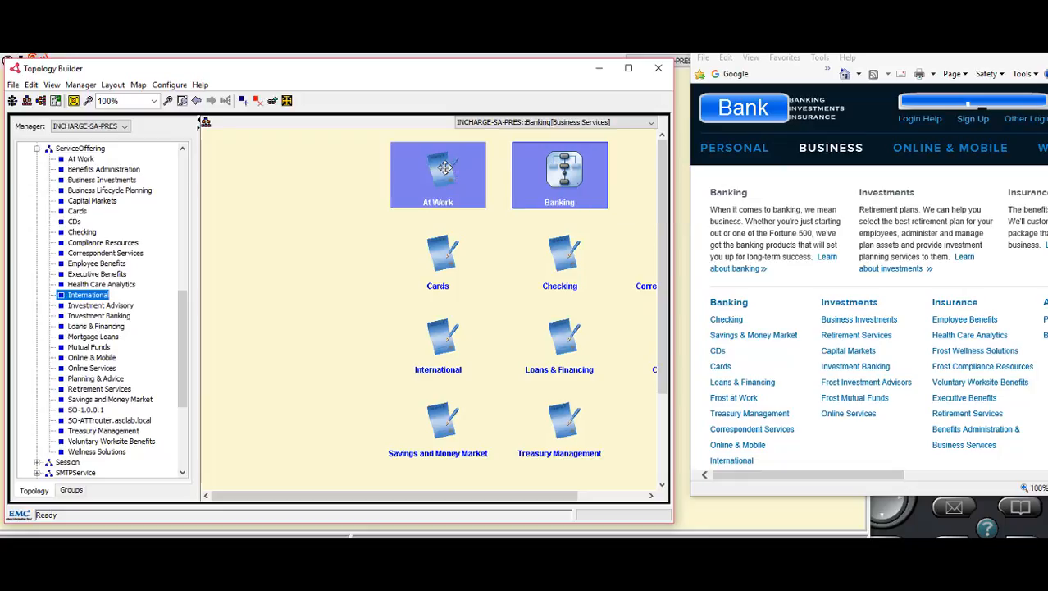
# - Link Banking to At Work and to CDs with relationship arrows
pyautogui.click(271, 102)
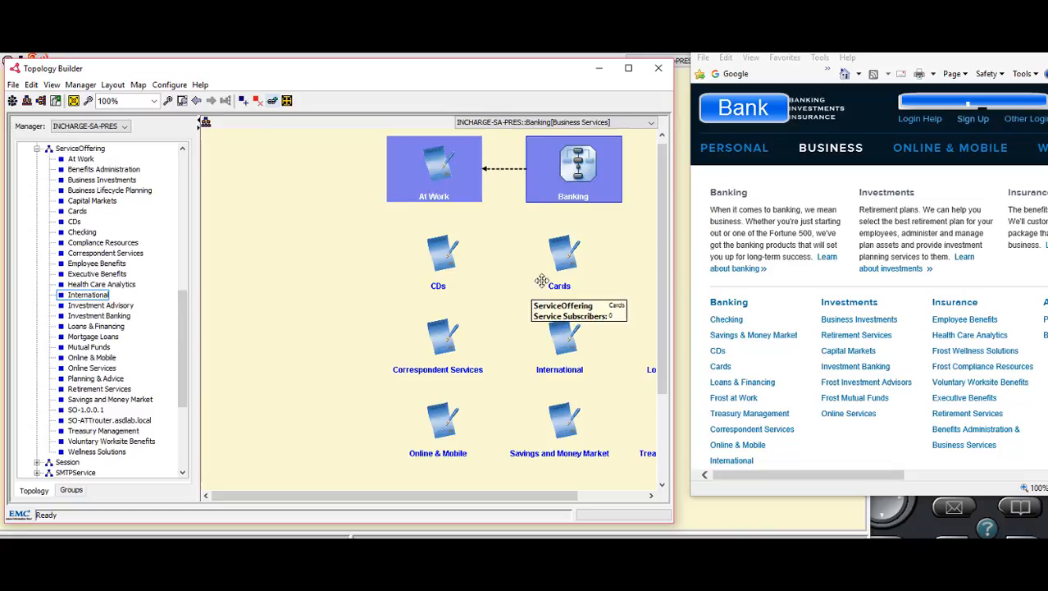
pyautogui.click(569, 172)
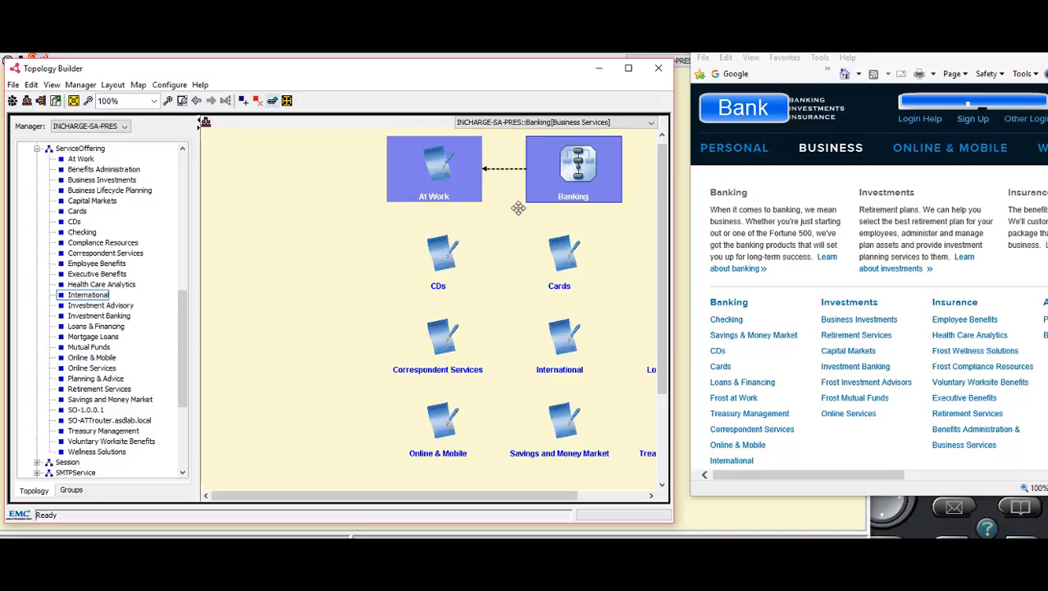
pyautogui.click(484, 238)
pyautogui.click(586, 188)
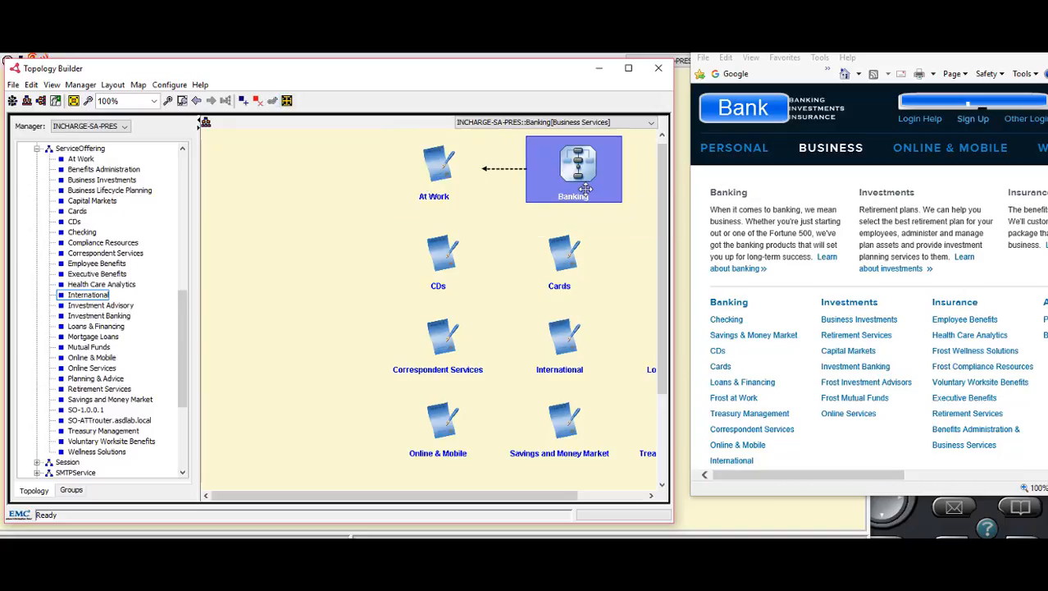
pyautogui.keyDown('ctrl'); pyautogui.click(443, 251); pyautogui.keyUp('ctrl')
pyautogui.click(271, 101)
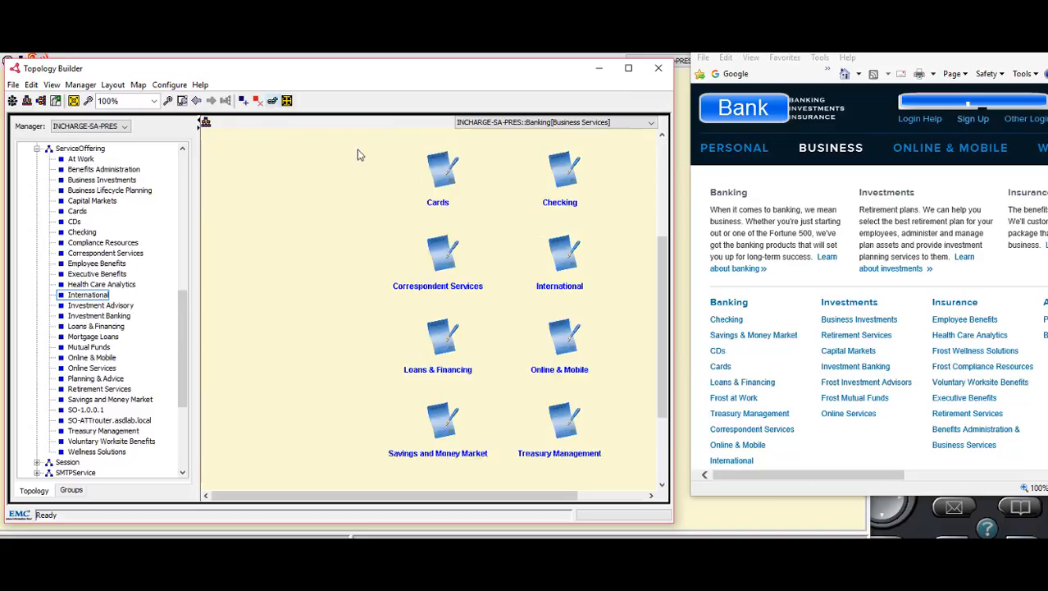
# - Link Banking to Cards and to Checking with relationship arrows
pyautogui.moveTo(664, 338); pyautogui.dragTo(665, 273)
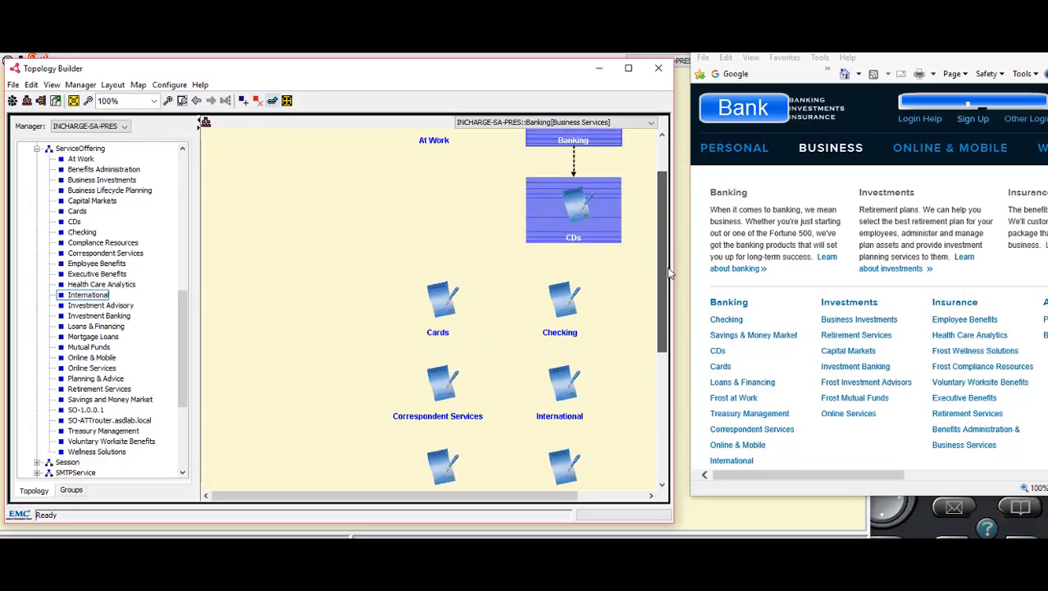
pyautogui.click(391, 254)
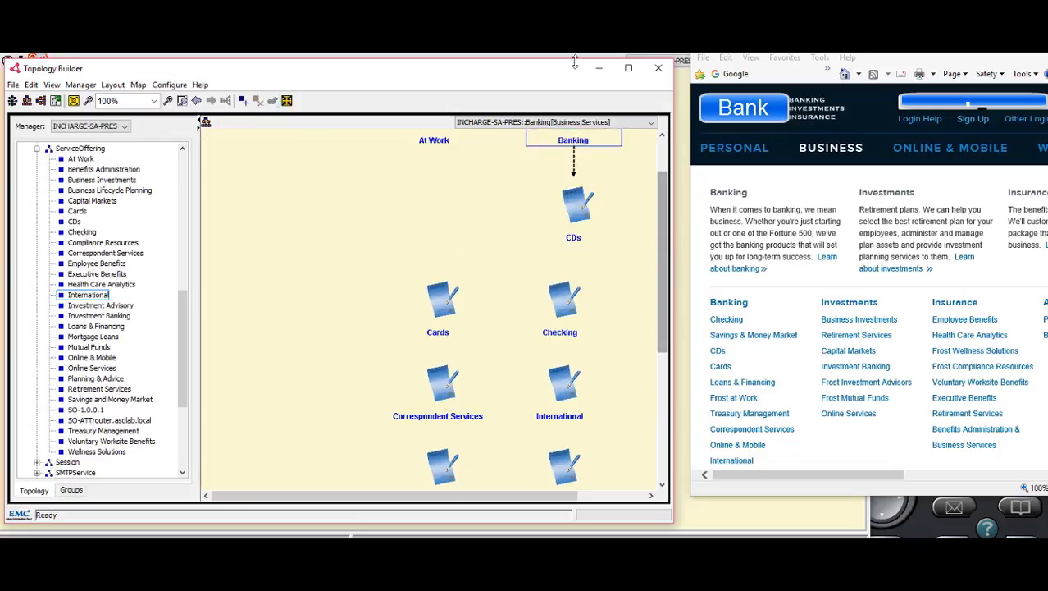
pyautogui.click(567, 141)
pyautogui.click(437, 298)
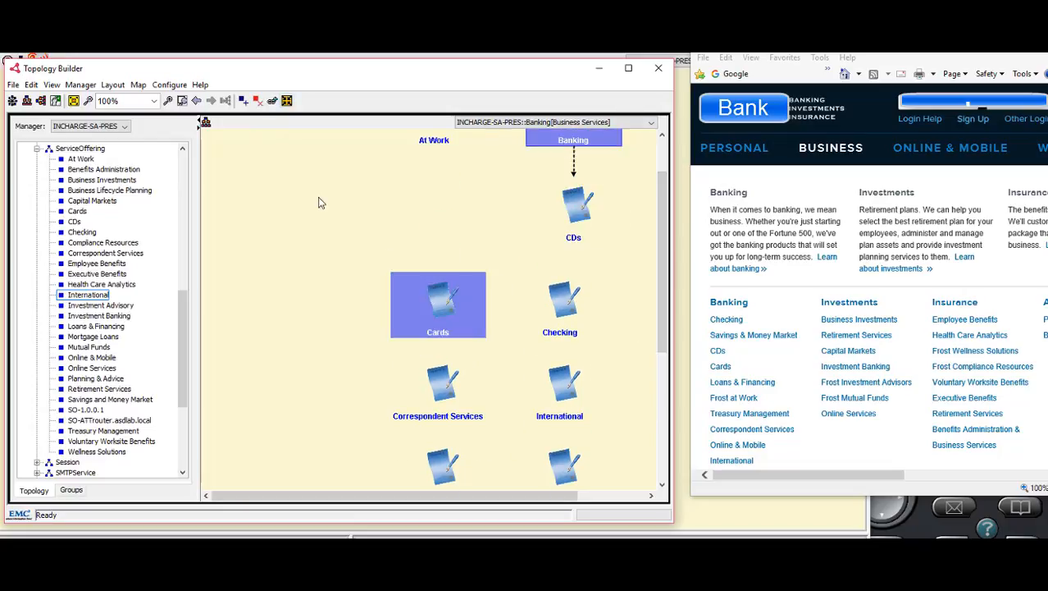
pyautogui.click(273, 100)
pyautogui.scroll(3, 666, 240)
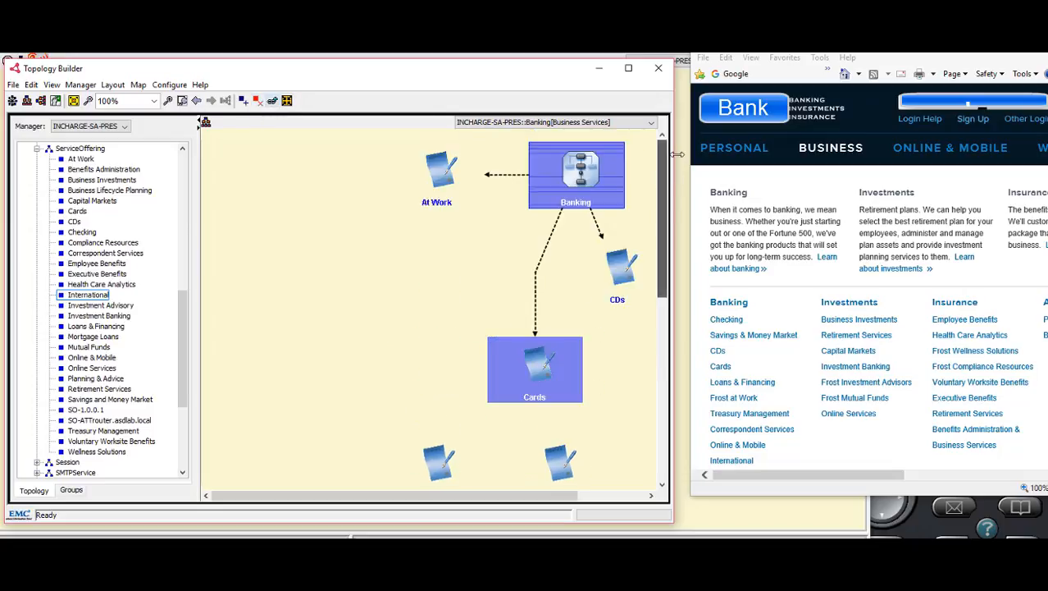
pyautogui.click(421, 404)
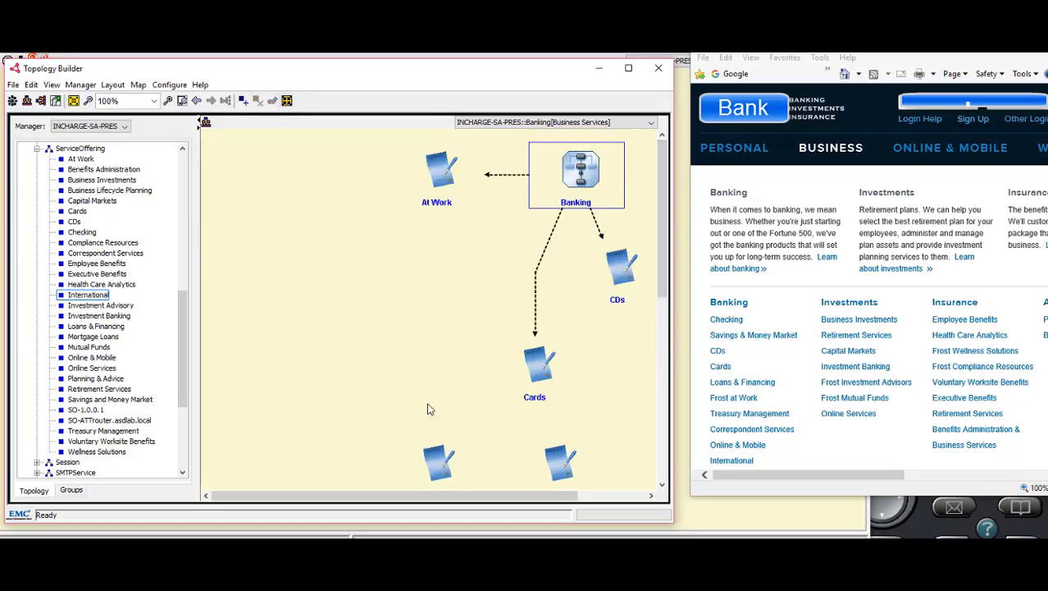
pyautogui.click(554, 193)
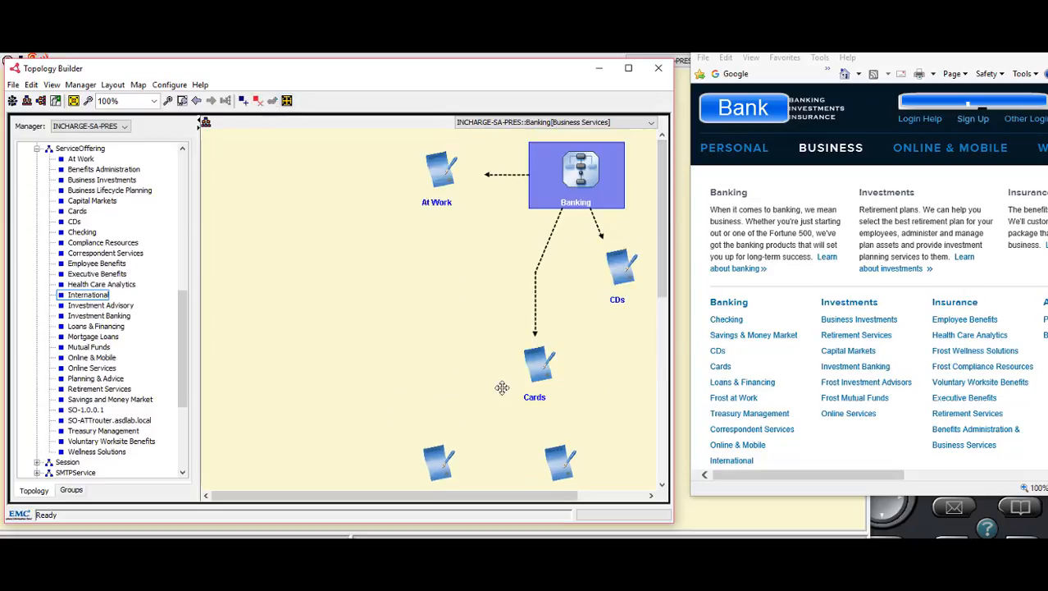
pyautogui.keyDown('ctrl'); pyautogui.click(465, 460); pyautogui.keyUp('ctrl')
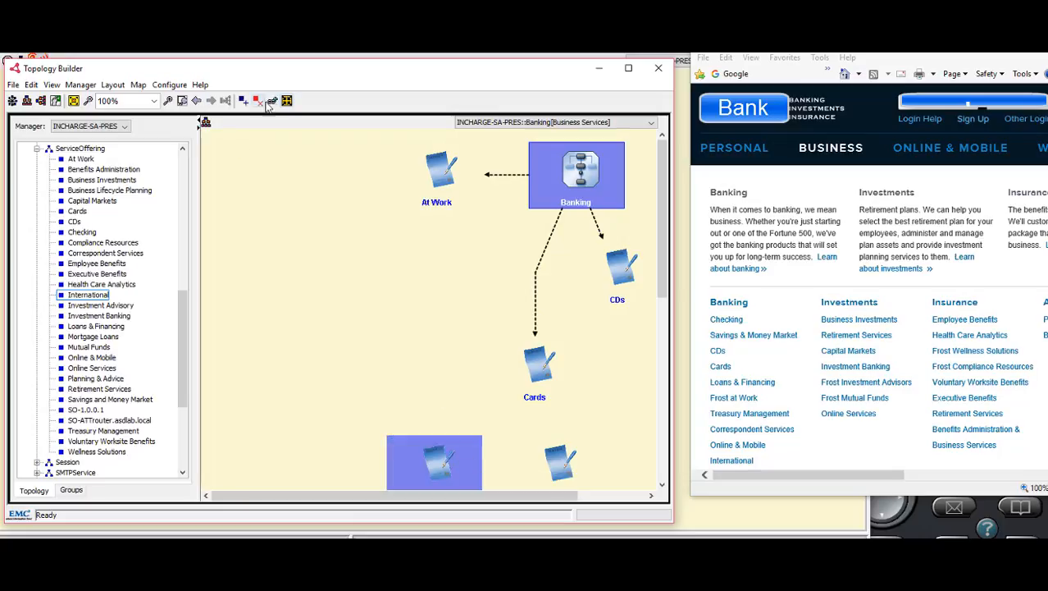
pyautogui.click(272, 101)
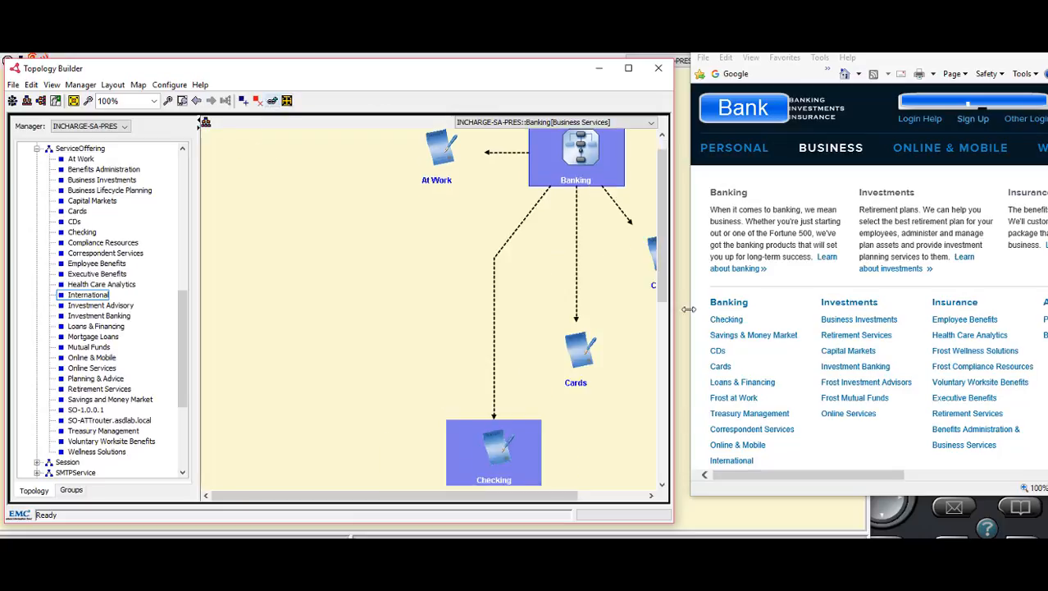
pyautogui.moveTo(666, 284); pyautogui.dragTo(666, 354)
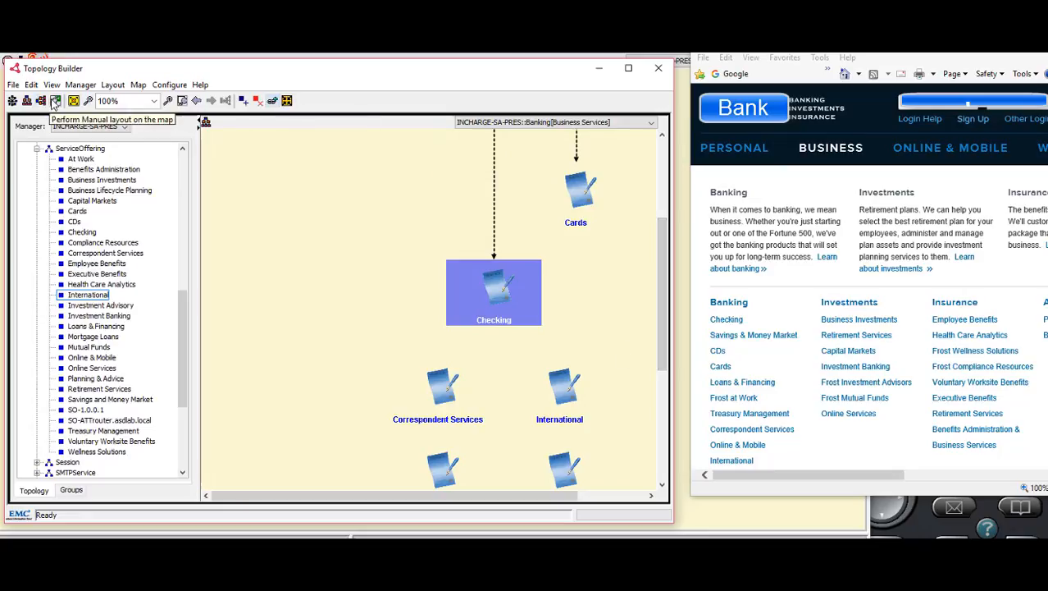
# - Link Banking to Correspondent Services and International in Topology Builder
pyautogui.click(73, 100)
pyautogui.click(560, 292)
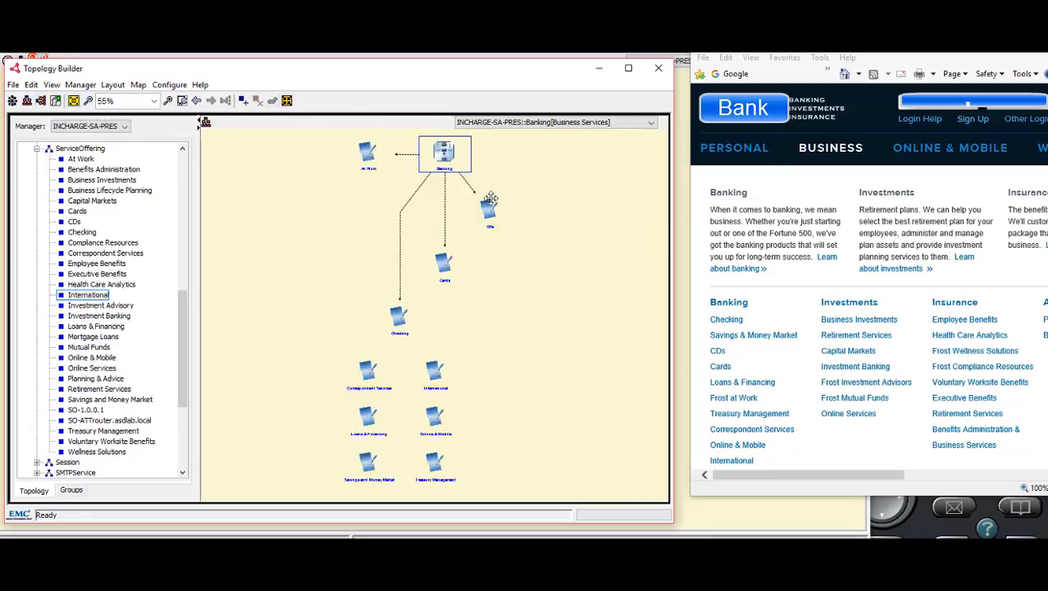
pyautogui.click(443, 157)
pyautogui.keyDown('shift'); pyautogui.click(361, 378); pyautogui.keyUp('shift')
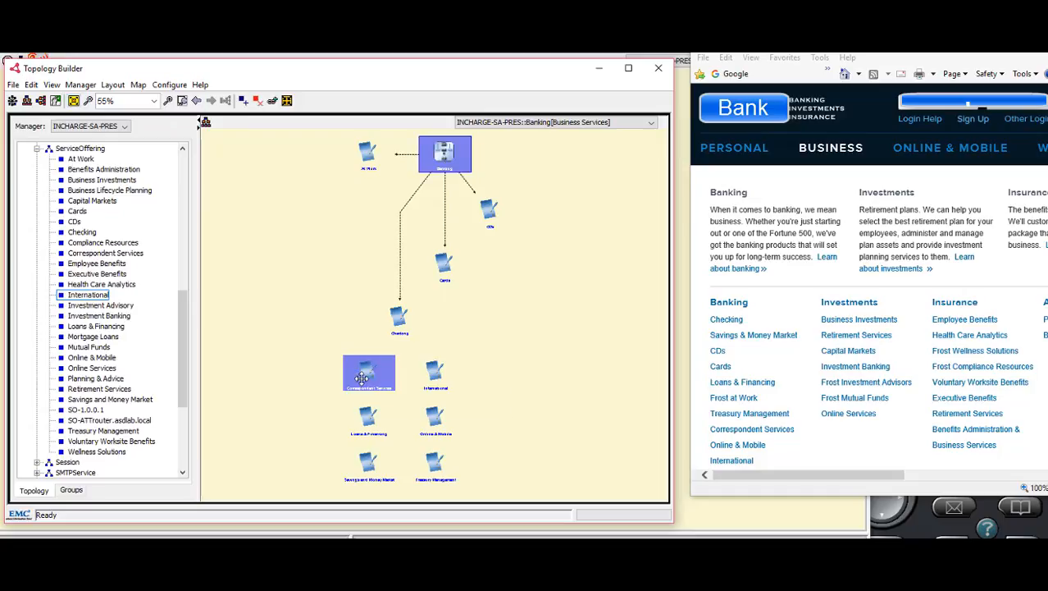
pyautogui.click(271, 101)
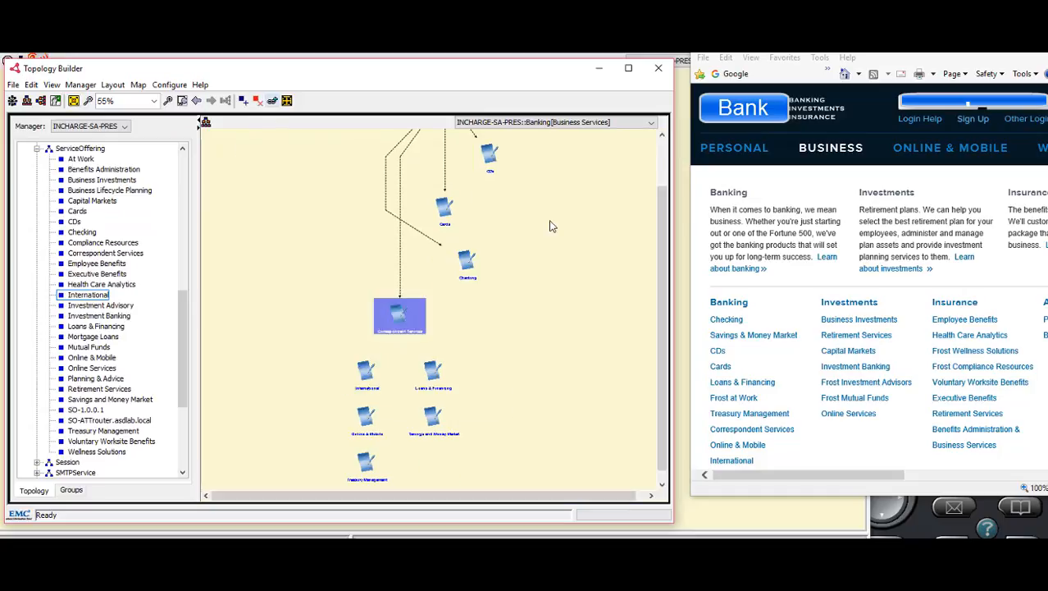
pyautogui.scroll(3, 651, 226)
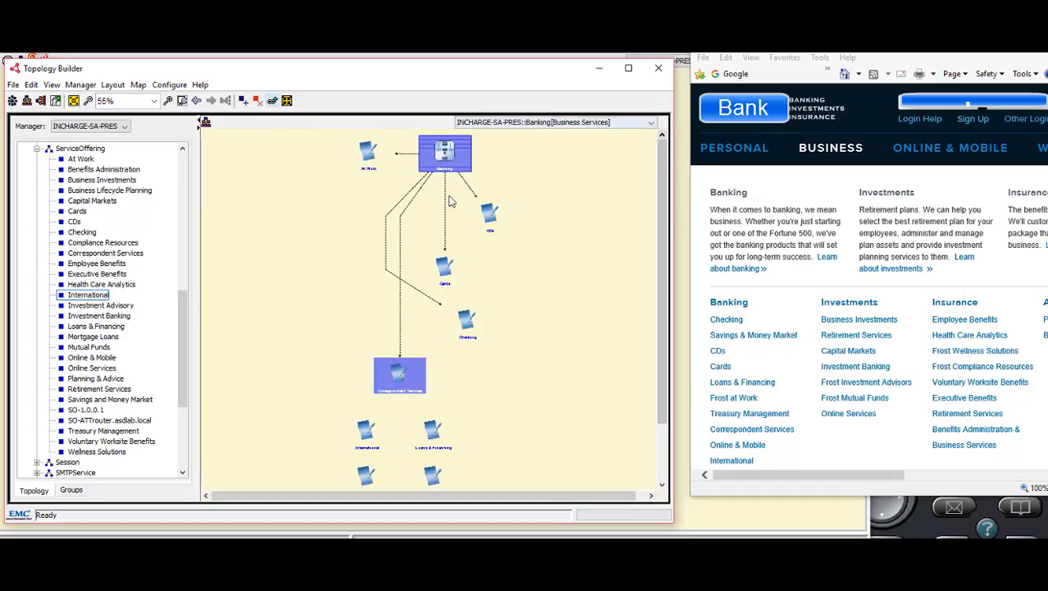
pyautogui.click(610, 286)
pyautogui.click(445, 166)
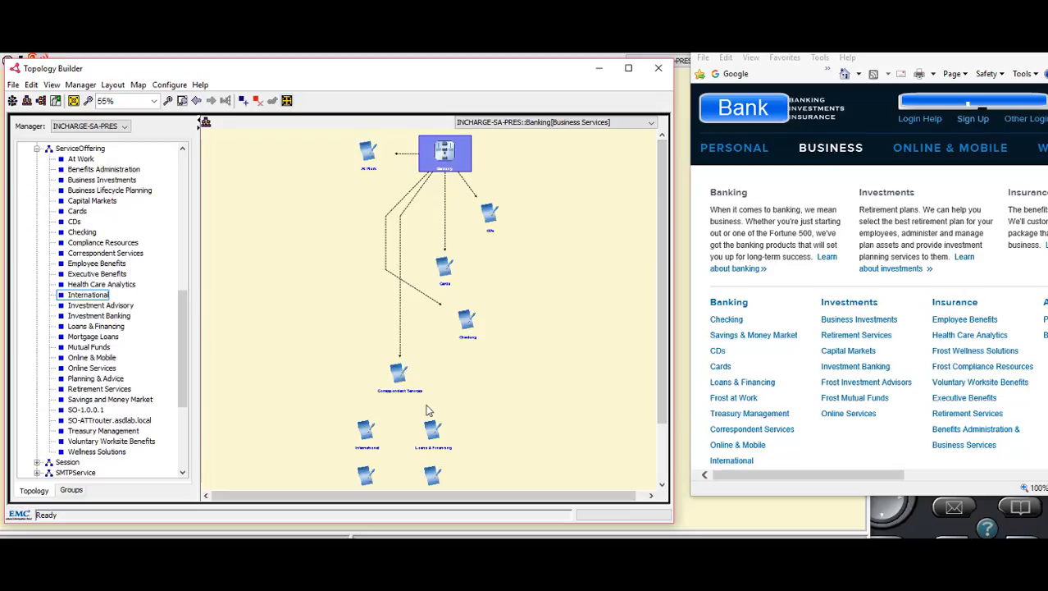
pyautogui.keyDown('ctrl'); pyautogui.click(360, 423); pyautogui.keyUp('ctrl')
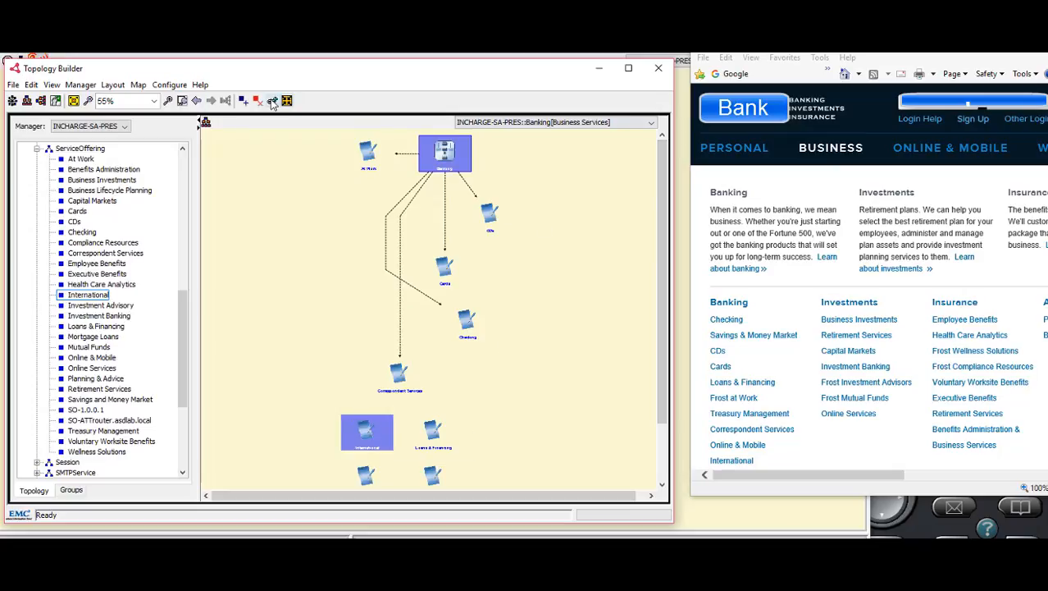
pyautogui.click(272, 100)
# - Link Banking to Online & Mobile and Loans & Financing
pyautogui.click(568, 211)
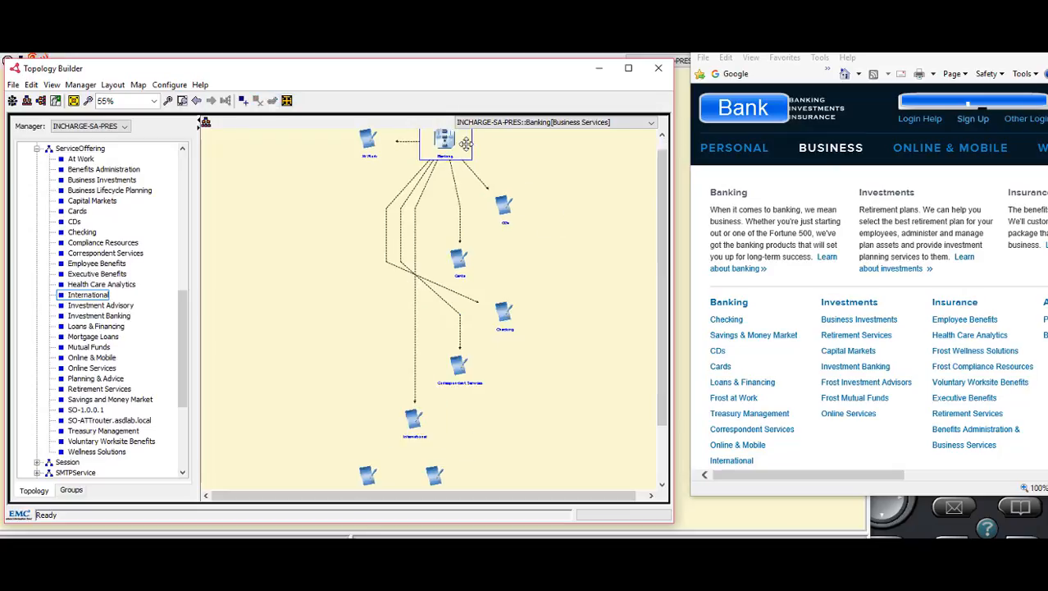
pyautogui.click(465, 145)
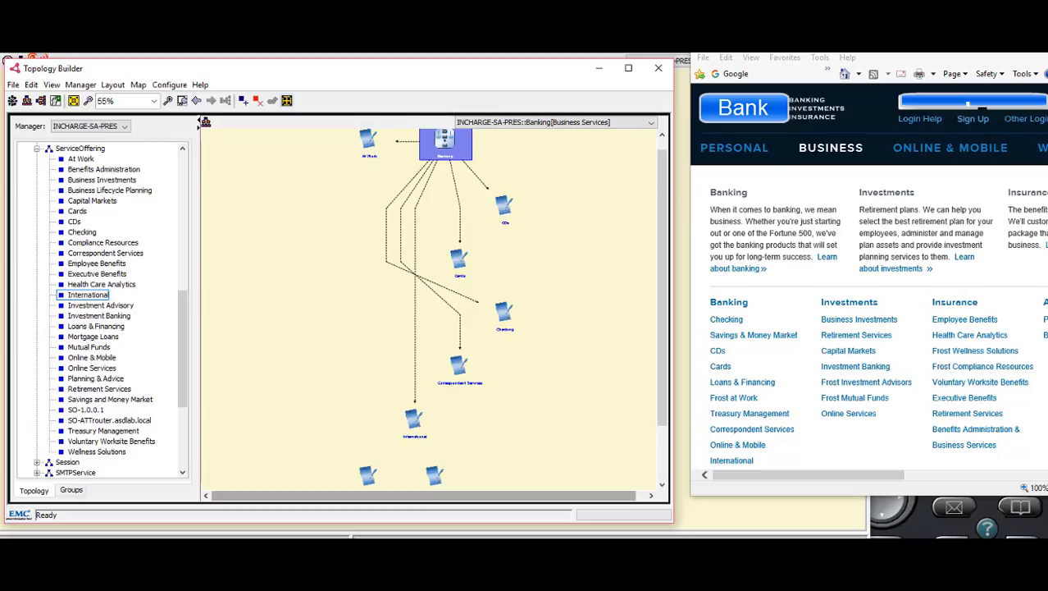
pyautogui.keyDown('ctrl'); pyautogui.click(432, 475); pyautogui.keyUp('ctrl')
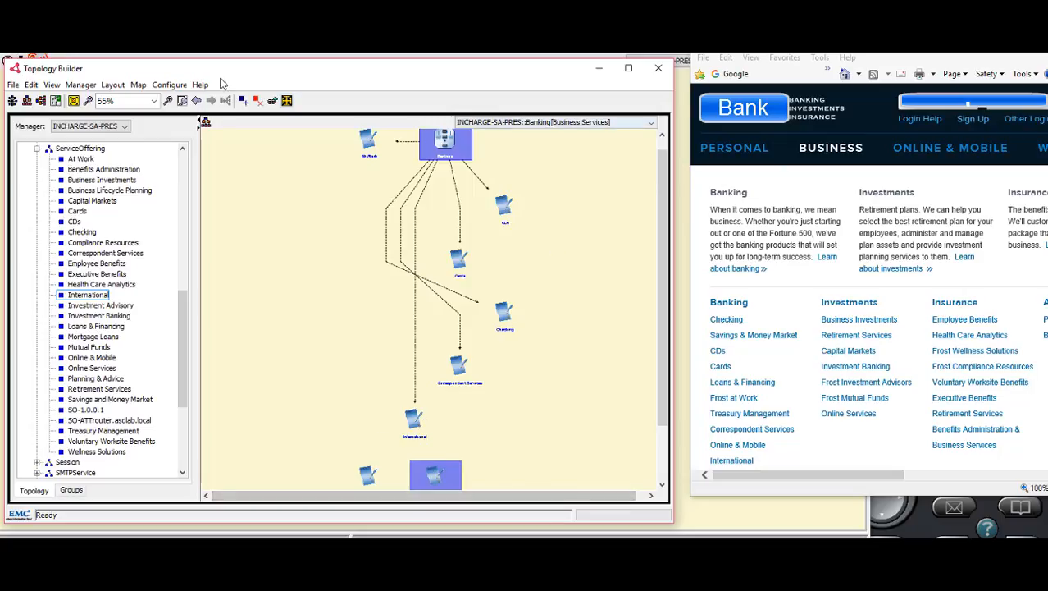
pyautogui.click(272, 100)
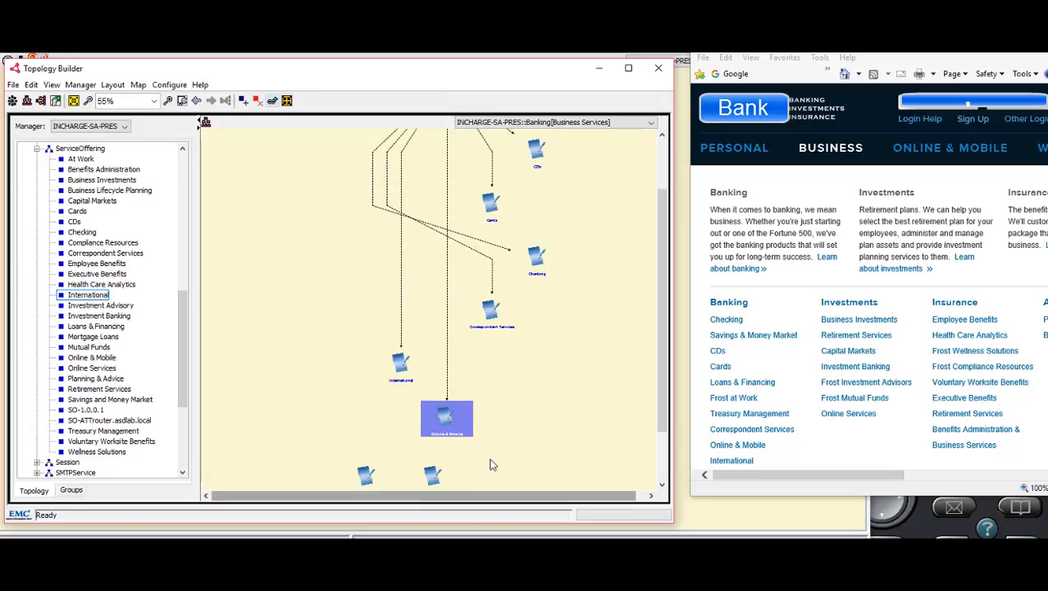
pyautogui.click(585, 431)
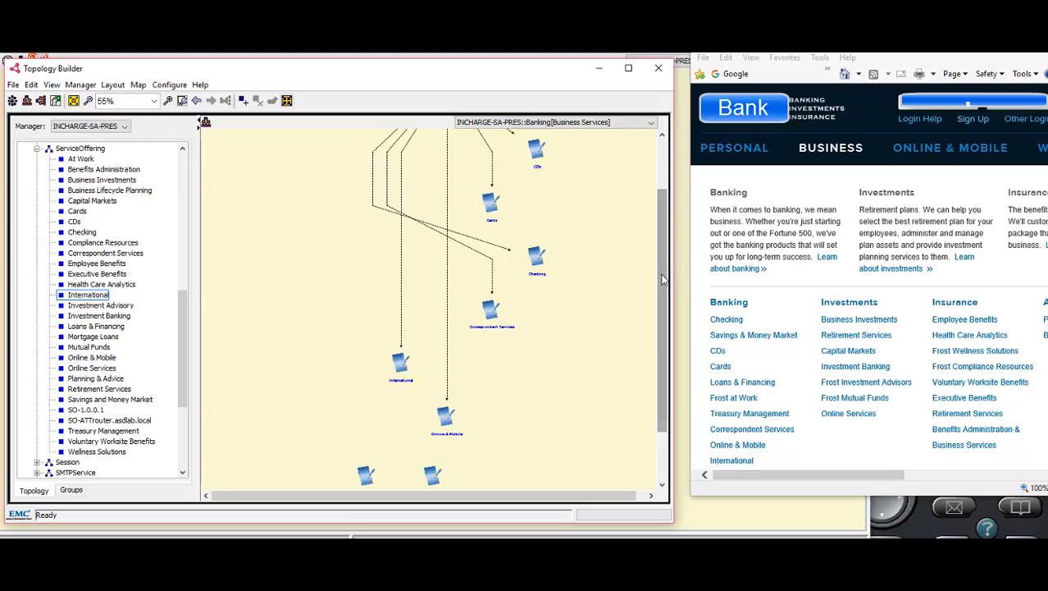
pyautogui.click(75, 102)
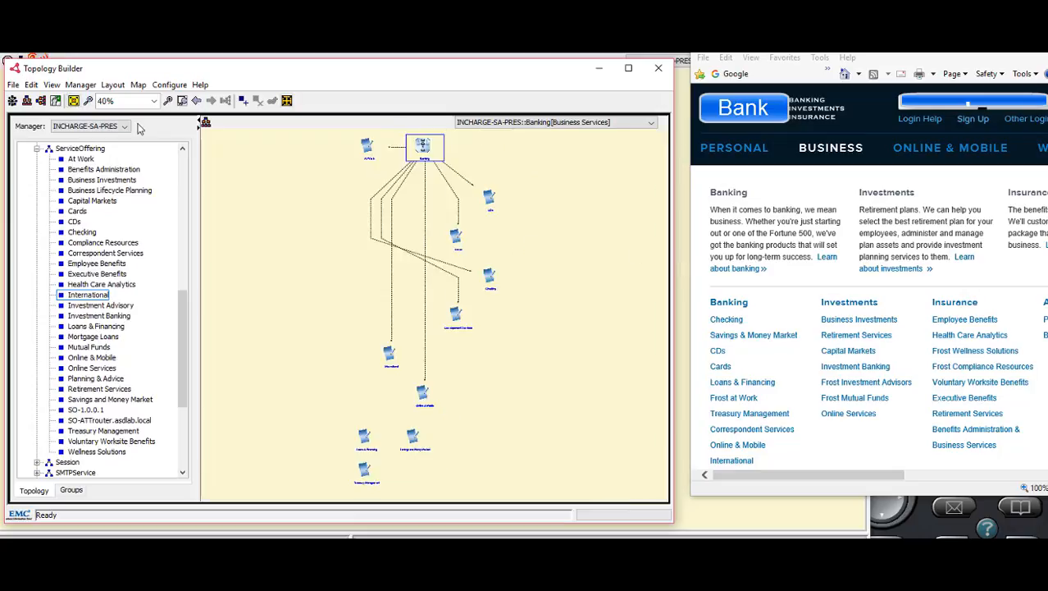
pyautogui.click(425, 149)
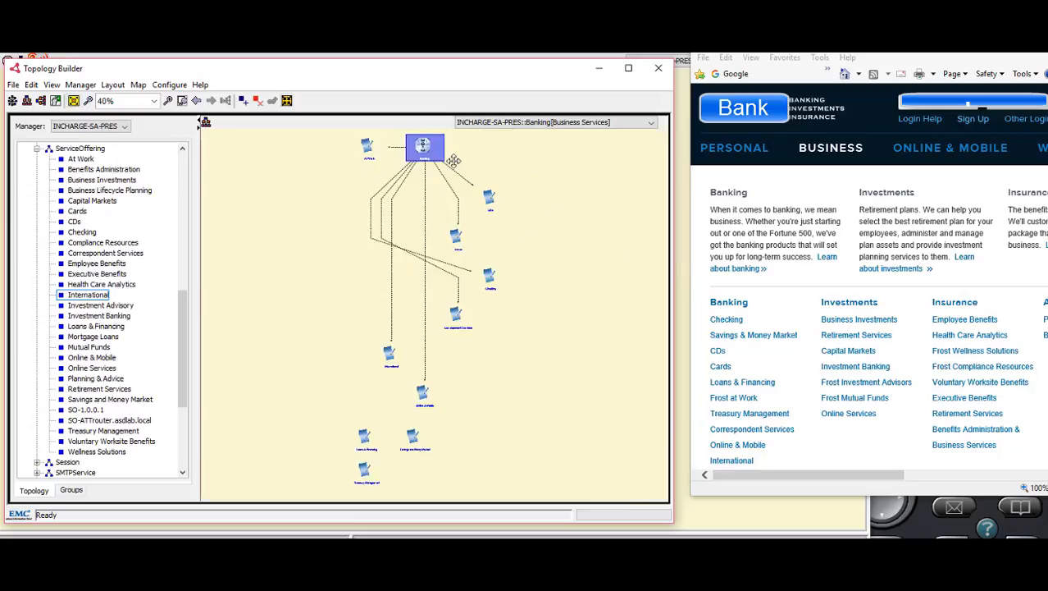
pyautogui.click(365, 441)
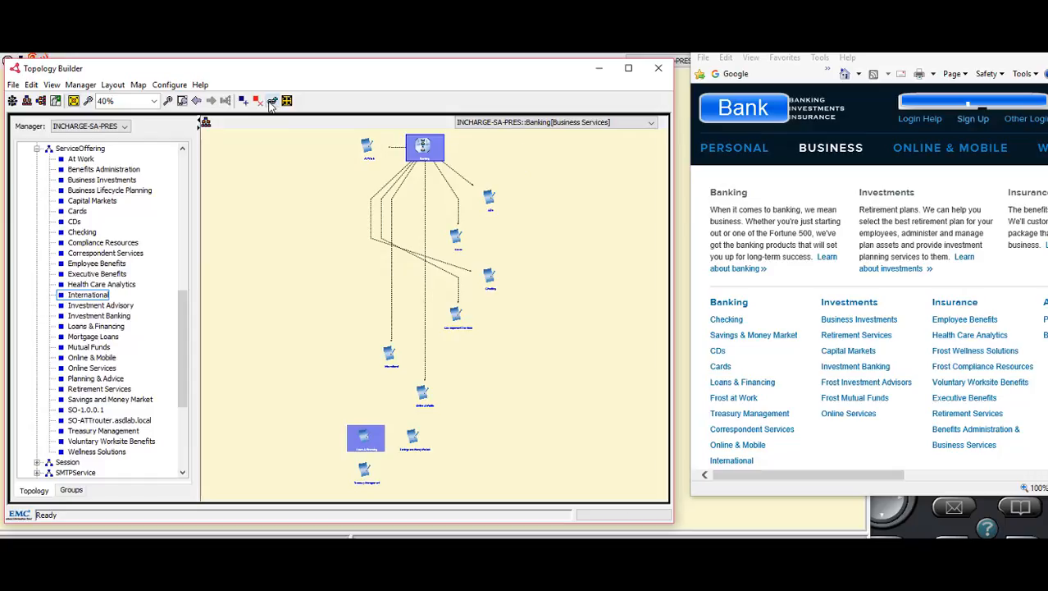
pyautogui.click(272, 100)
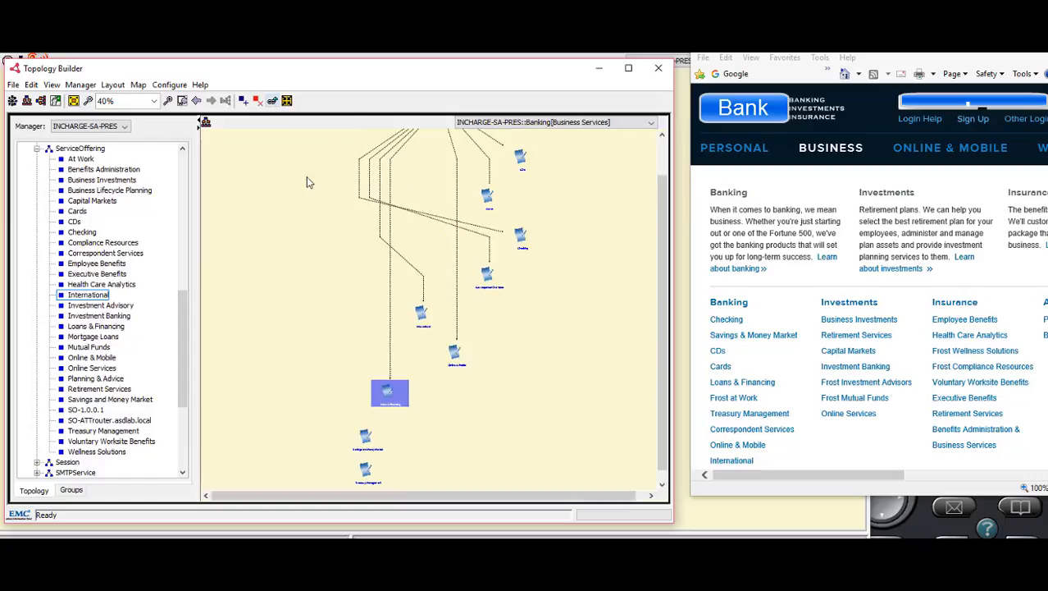
# - Link Banking to Savings and Money Market and Treasury Management
pyautogui.click(73, 100)
pyautogui.click(621, 237)
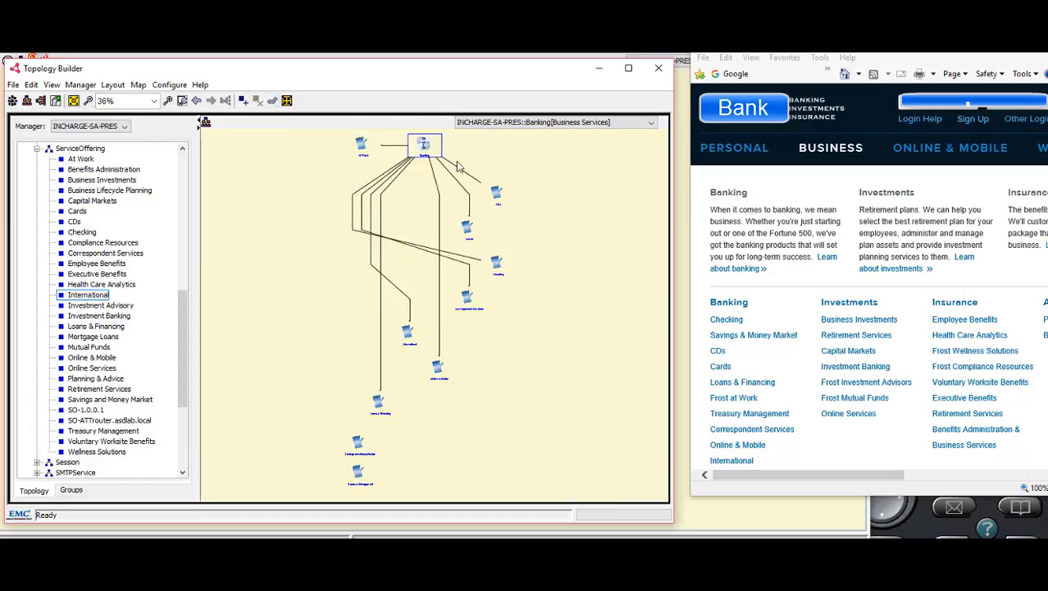
pyautogui.click(358, 445)
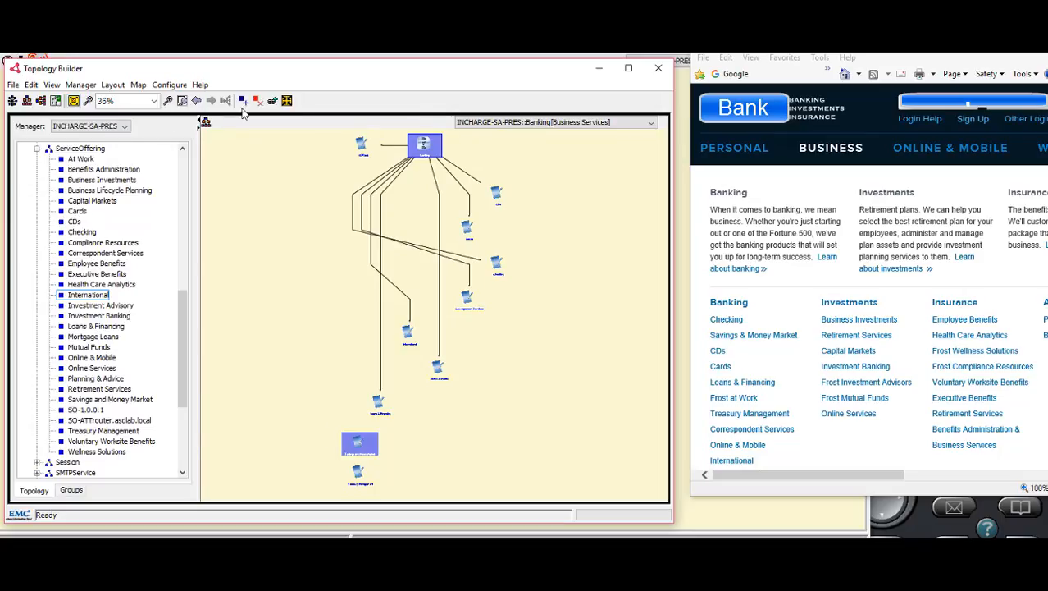
pyautogui.click(272, 102)
pyautogui.click(570, 351)
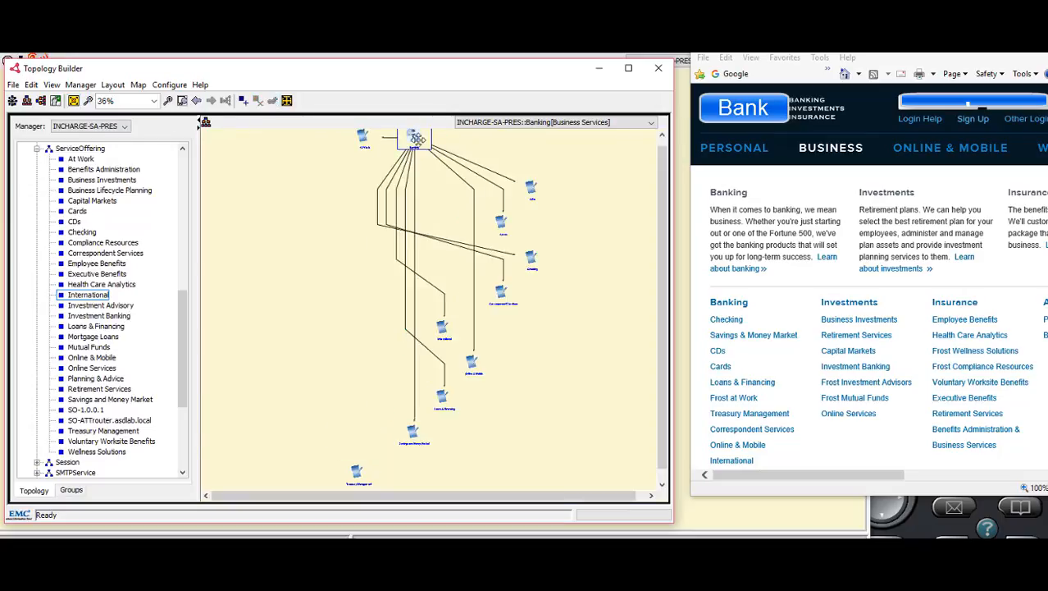
pyautogui.click(415, 140)
pyautogui.keyDown('ctrl'); pyautogui.click(357, 474); pyautogui.keyUp('ctrl')
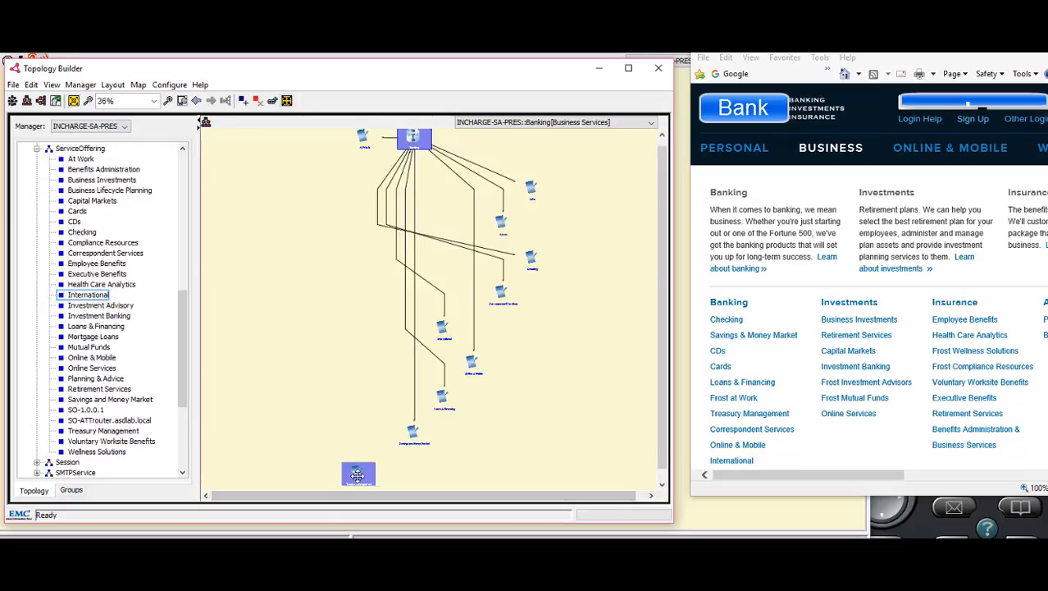
pyautogui.click(272, 102)
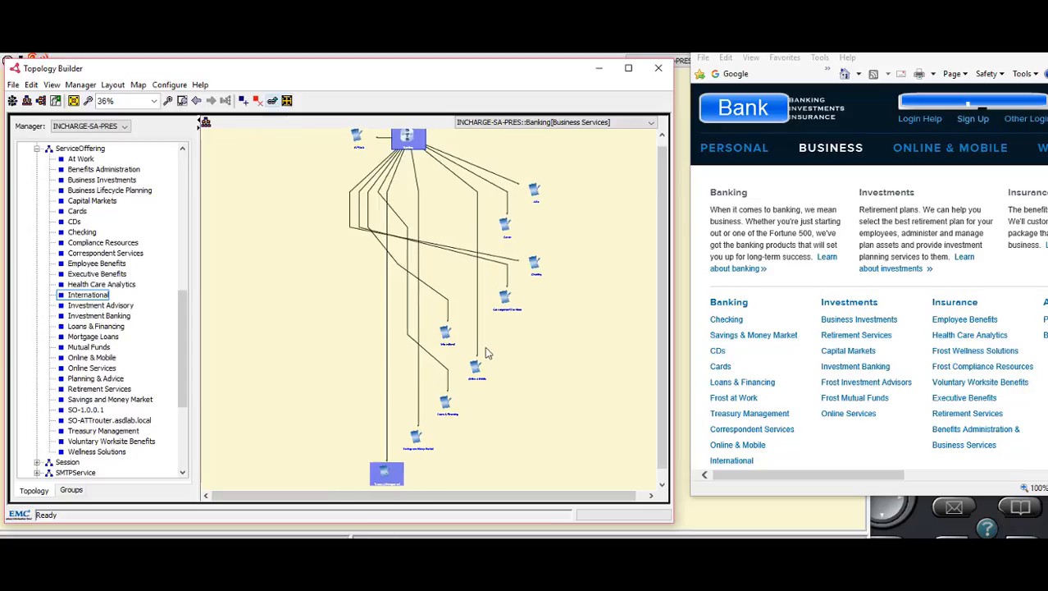
pyautogui.click(541, 348)
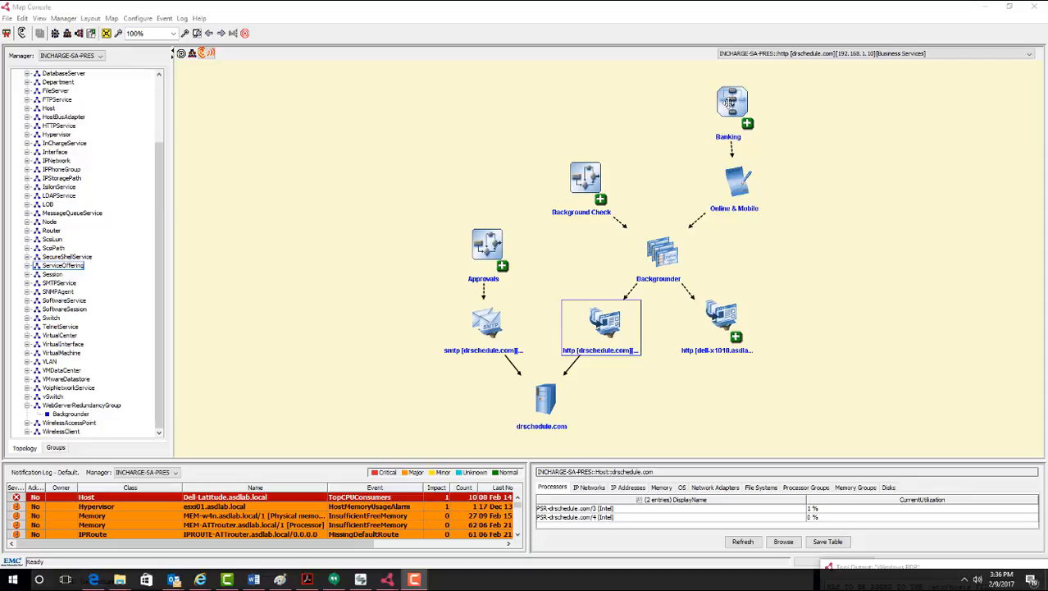
# - Browse forward to the ATTrouter map, collapse WebServerRedundancyGroup, then switch to the Loan Application Map Console
pyautogui.click(221, 34)
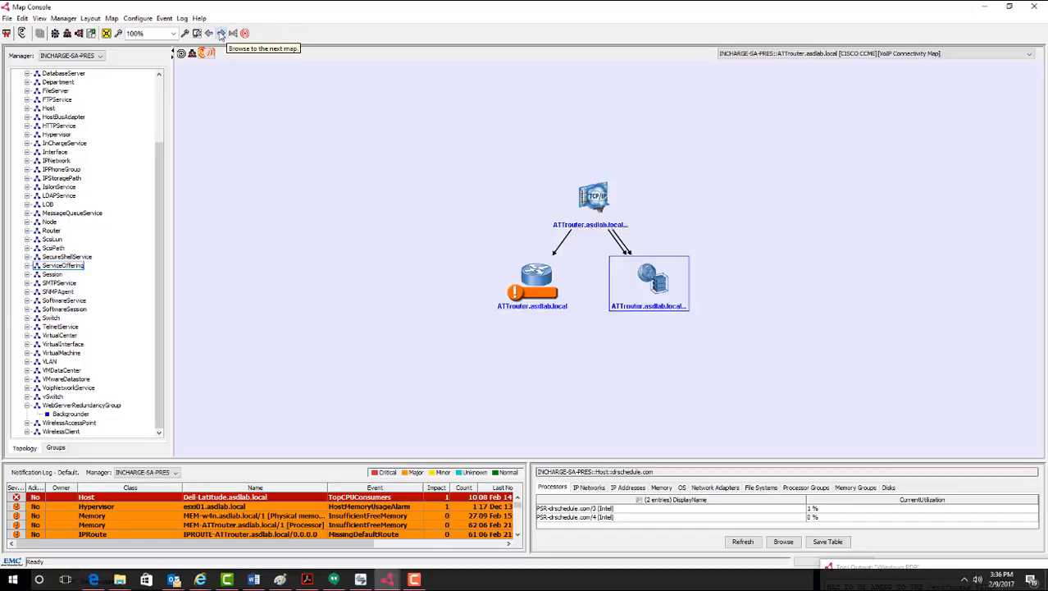
pyautogui.click(221, 35)
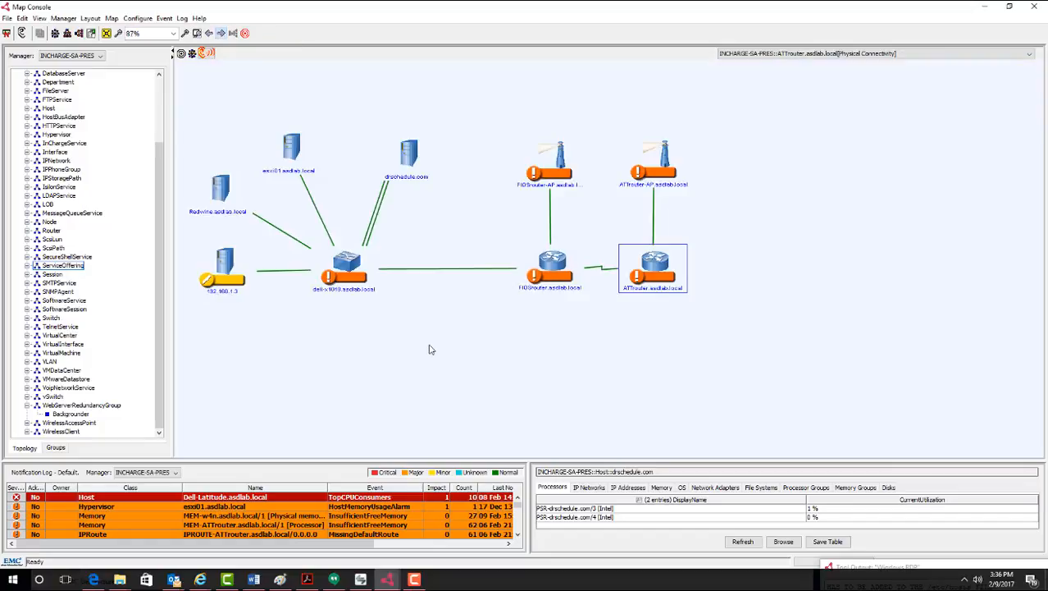
pyautogui.click(27, 405)
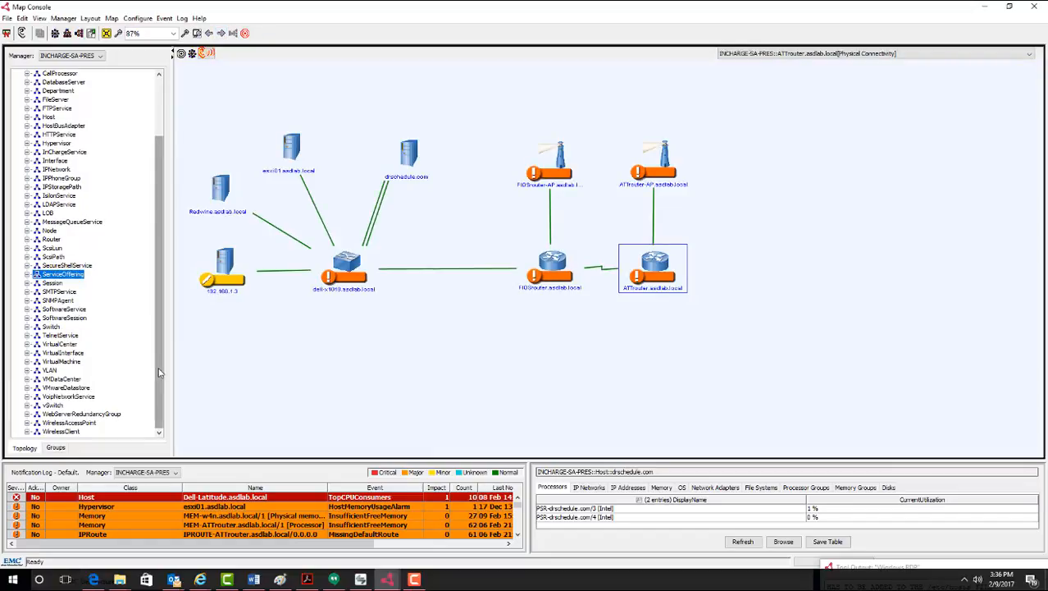
pyautogui.moveTo(161, 365); pyautogui.dragTo(161, 312)
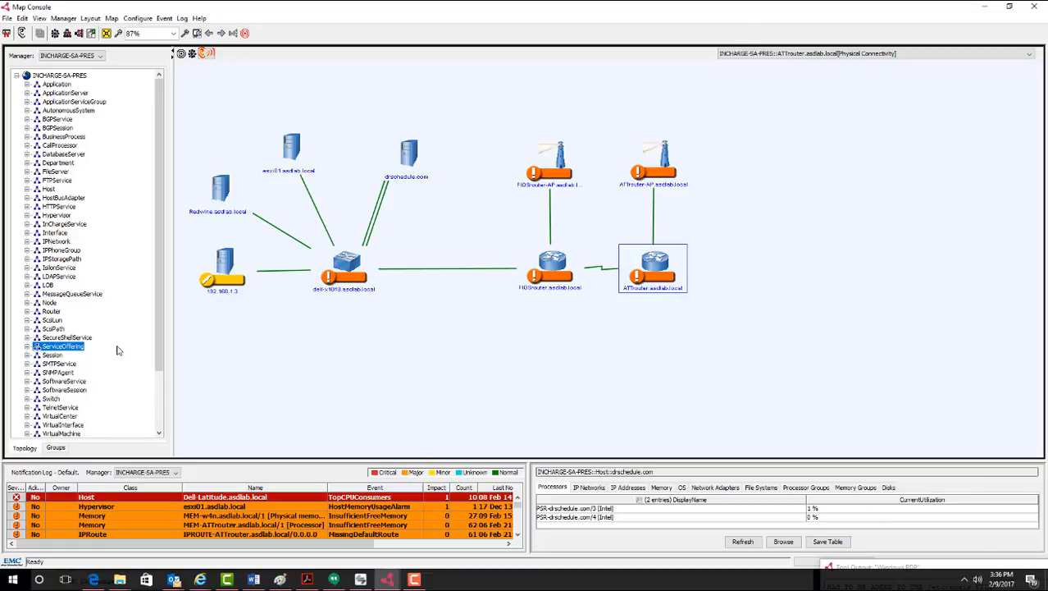
pyautogui.scroll(-3, 117, 350)
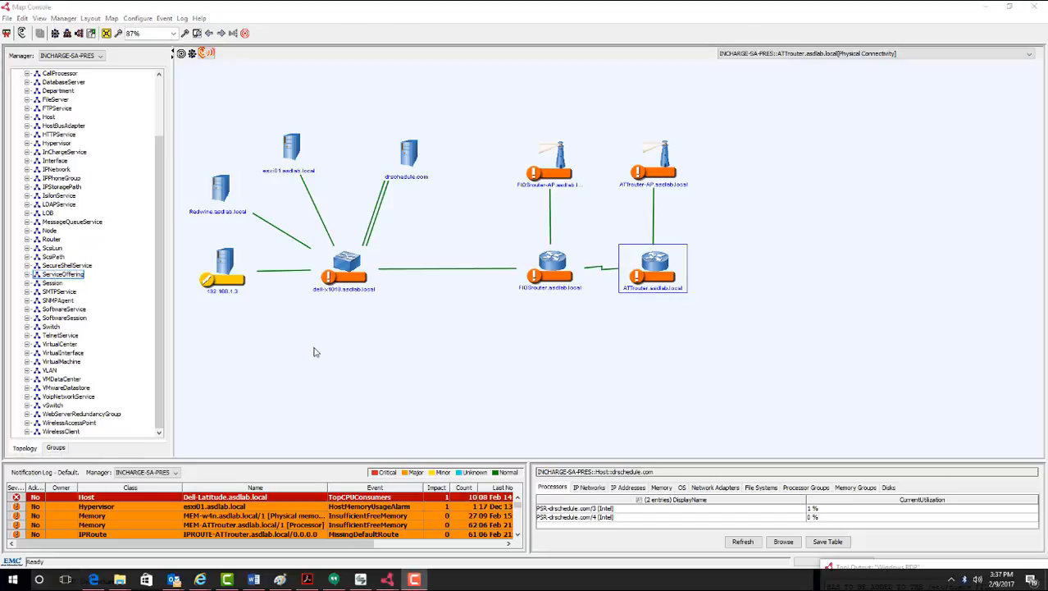
pyautogui.hotkey('alt', 'Tab')
pyautogui.hotkey('alt', 'Tab')
pyautogui.hotkey('alt', 'Tab')
pyautogui.hotkey('alt', 'Tab')
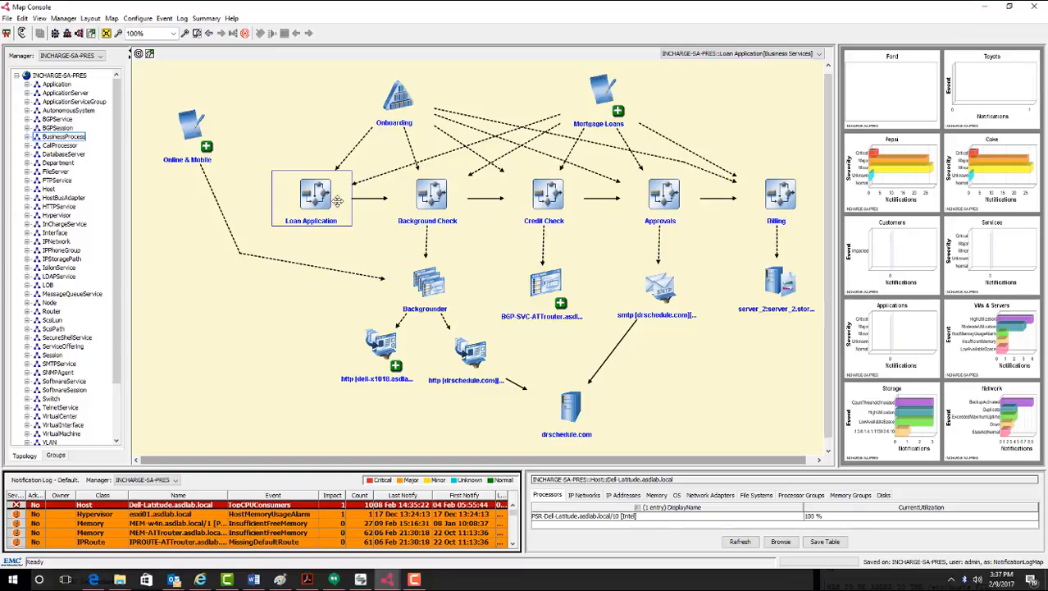
# - Page through the host's IP, memory, OS, adapter, file system, processor and memory group tabs, ending on Disks
pyautogui.click(597, 497)
pyautogui.click(624, 497)
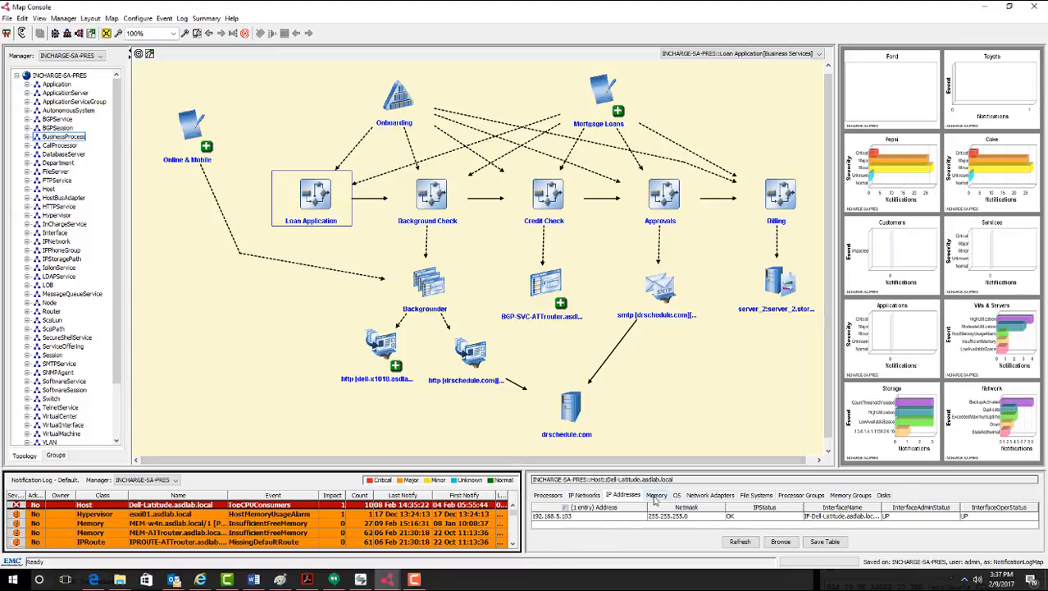
pyautogui.click(656, 495)
pyautogui.click(677, 495)
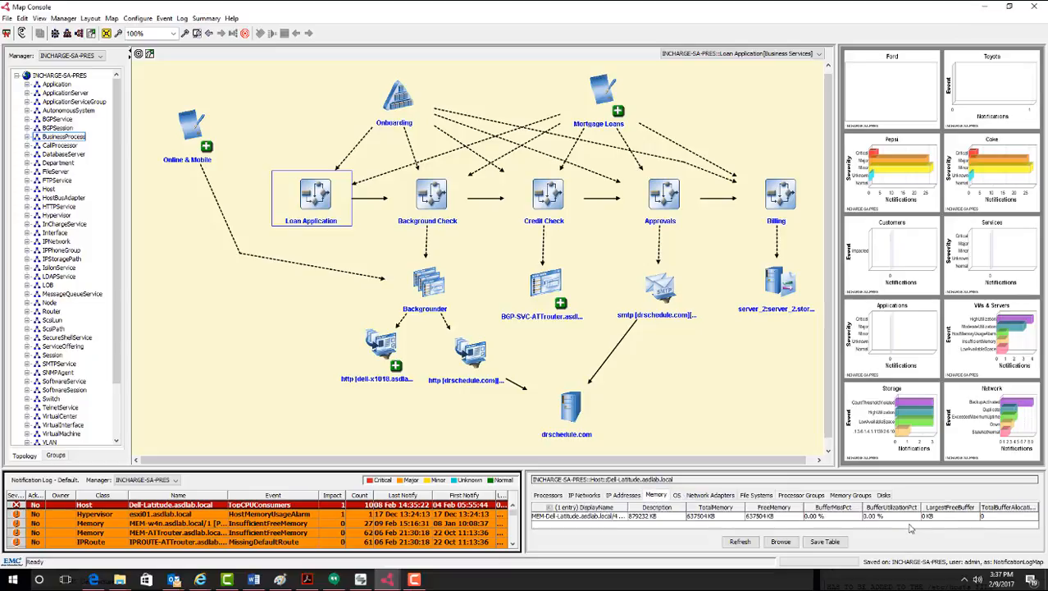
pyautogui.click(710, 496)
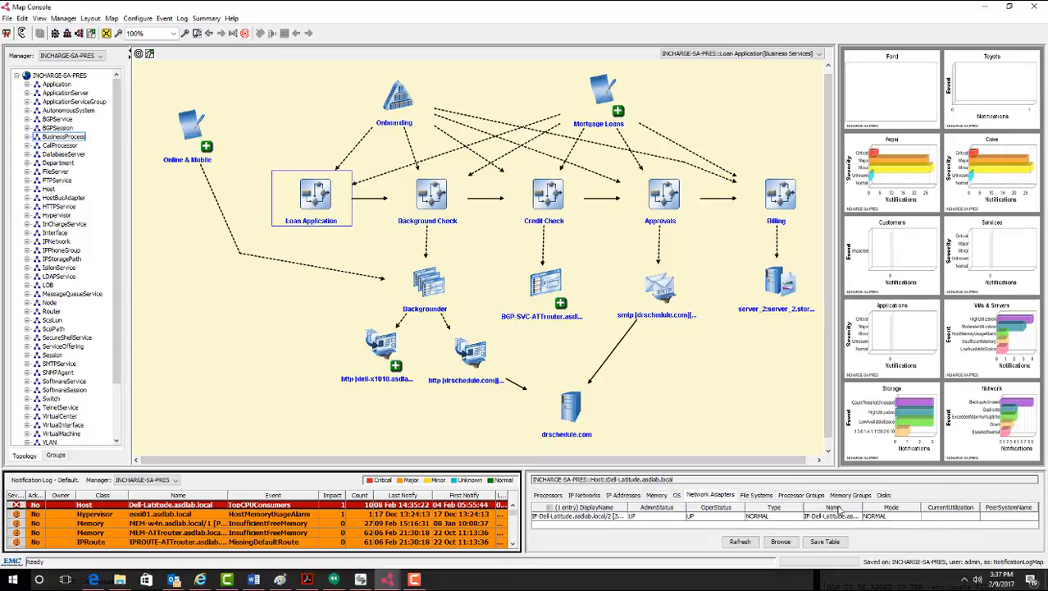
pyautogui.click(756, 495)
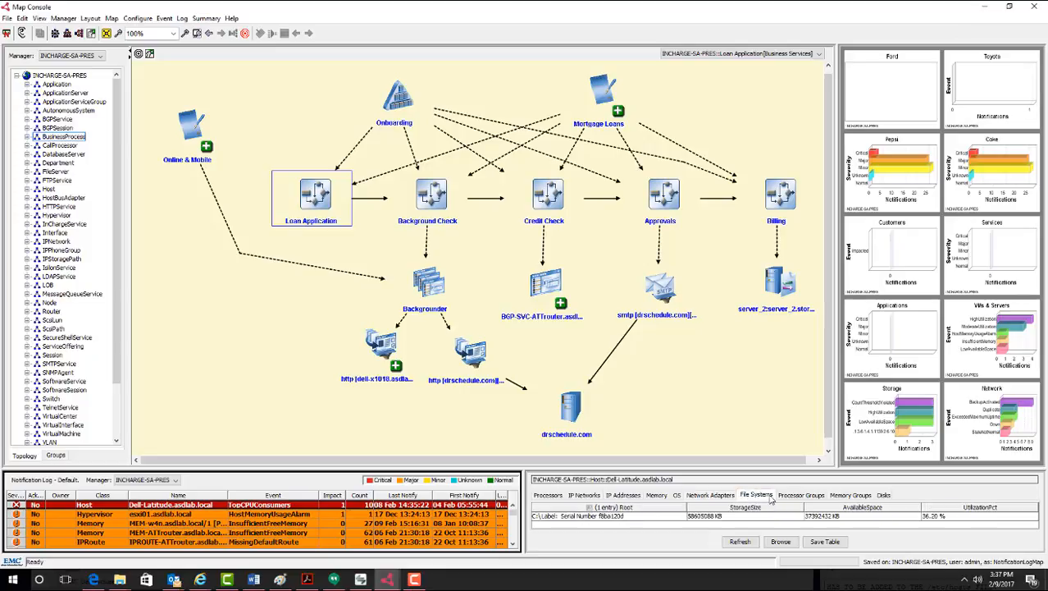
pyautogui.click(804, 496)
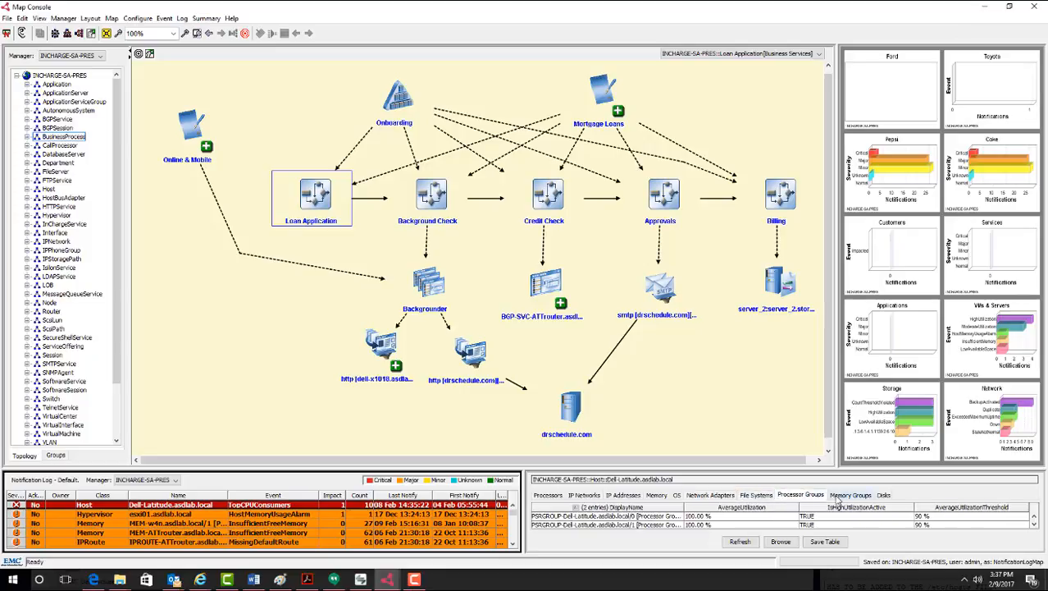
pyautogui.click(838, 496)
pyautogui.click(884, 496)
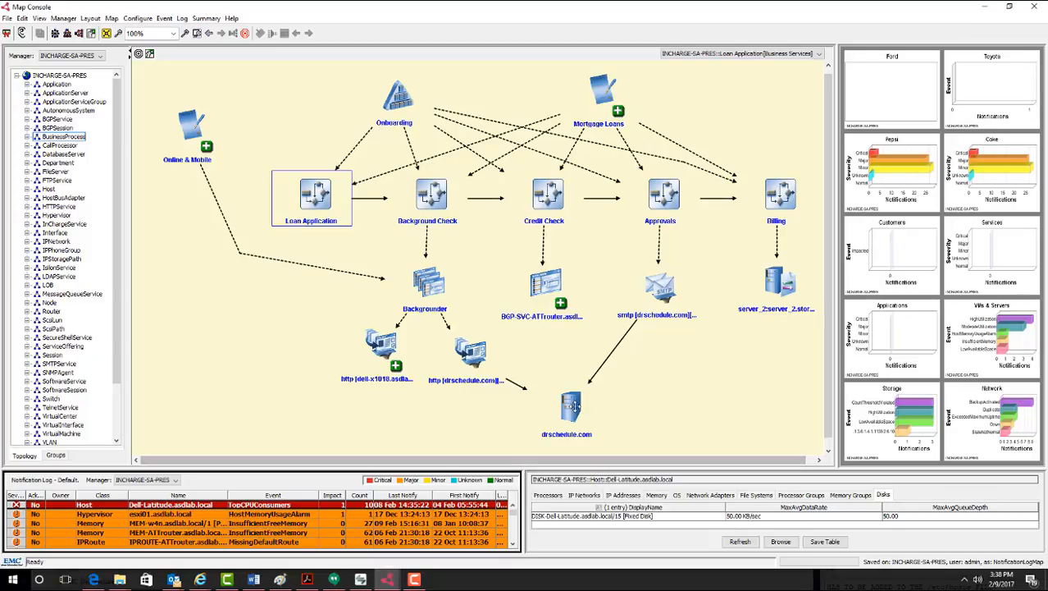
pyautogui.moveTo(571, 406)
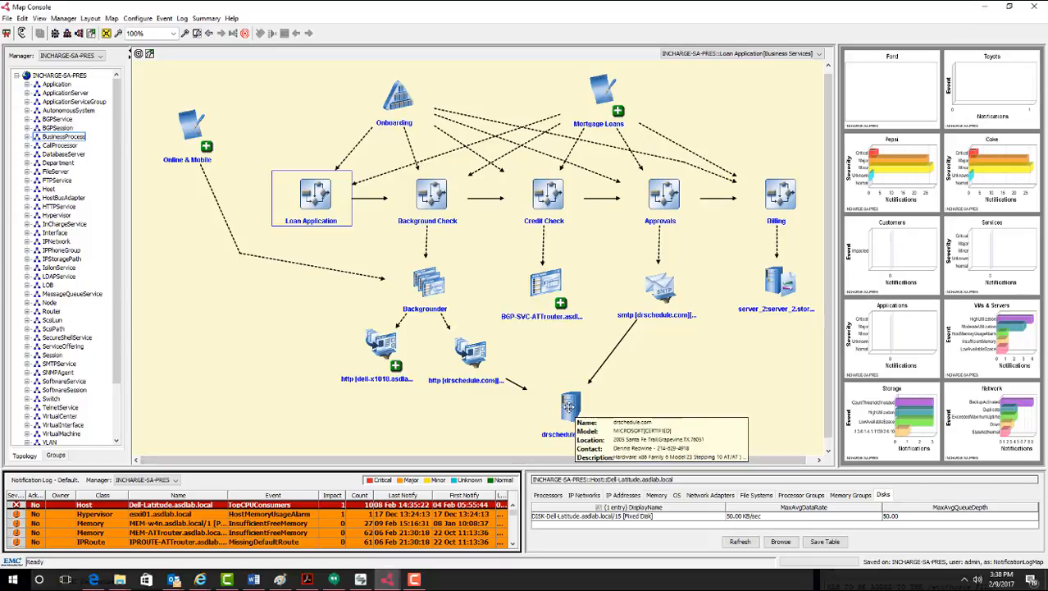
pyautogui.moveTo(474, 349)
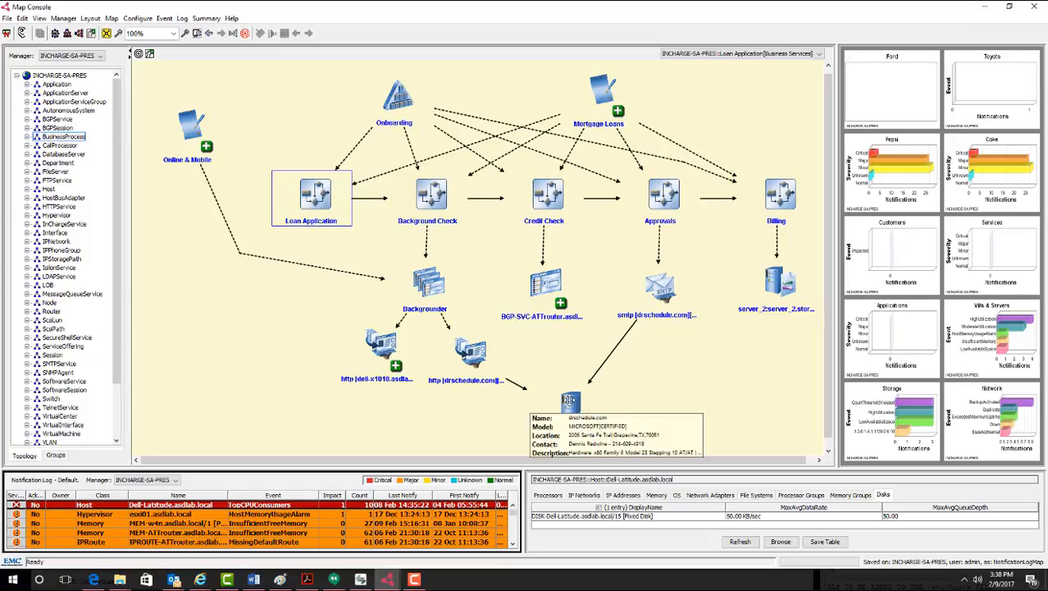
# - Start a Windows RDP session to the drschedule.com server from its Server Tools menu
pyautogui.rightClick(568, 400)
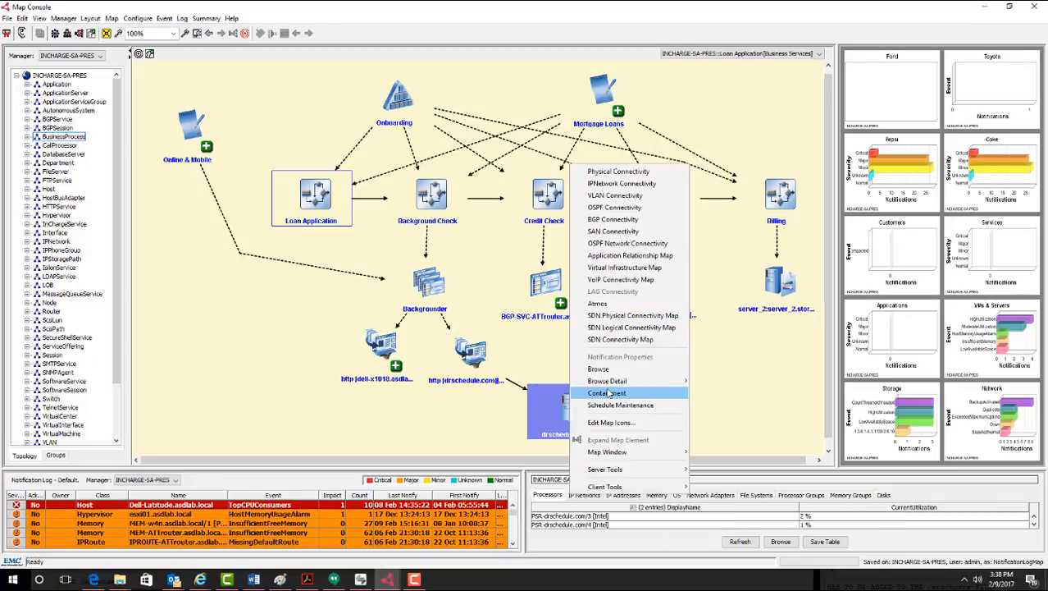
pyautogui.moveTo(635, 489)
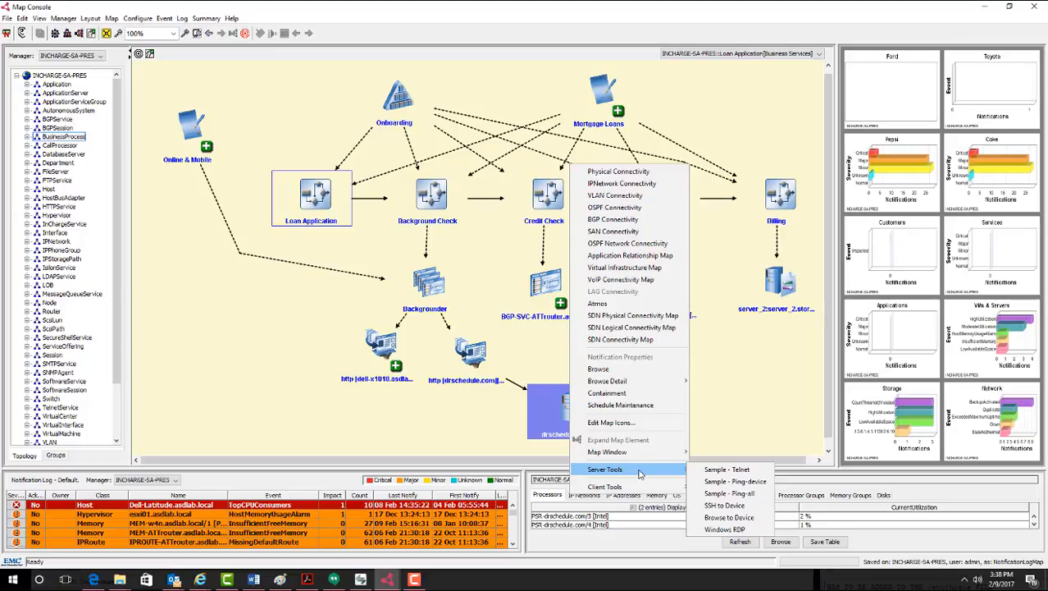
pyautogui.click(747, 529)
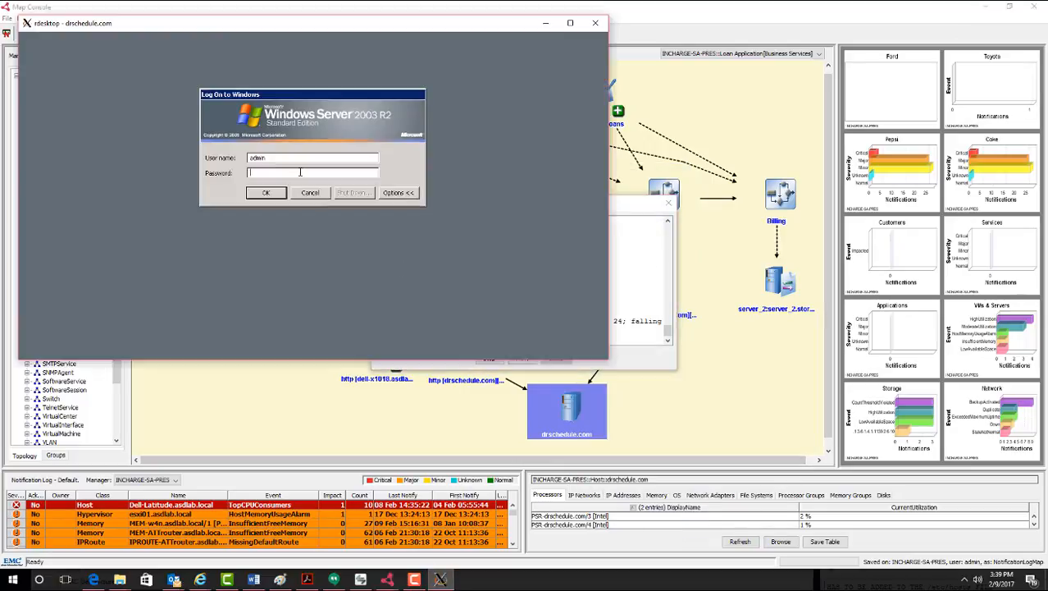
# - Log on to the drschedule.com server with its user name and password, then stop iCalService
pyautogui.write('•')
pyautogui.moveTo(274, 158); pyautogui.dragTo(237, 152)
pyautogui.write('drschedu')
pyautogui.press('Tab')
pyautogui.write('******')
pyautogui.press('Return')
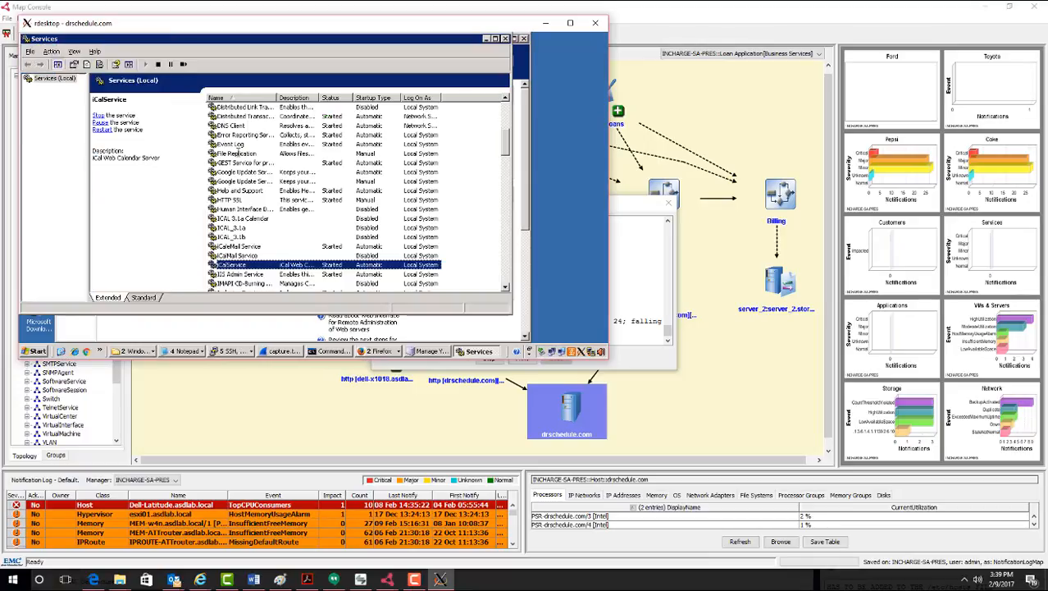
pyautogui.rightClick(243, 265)
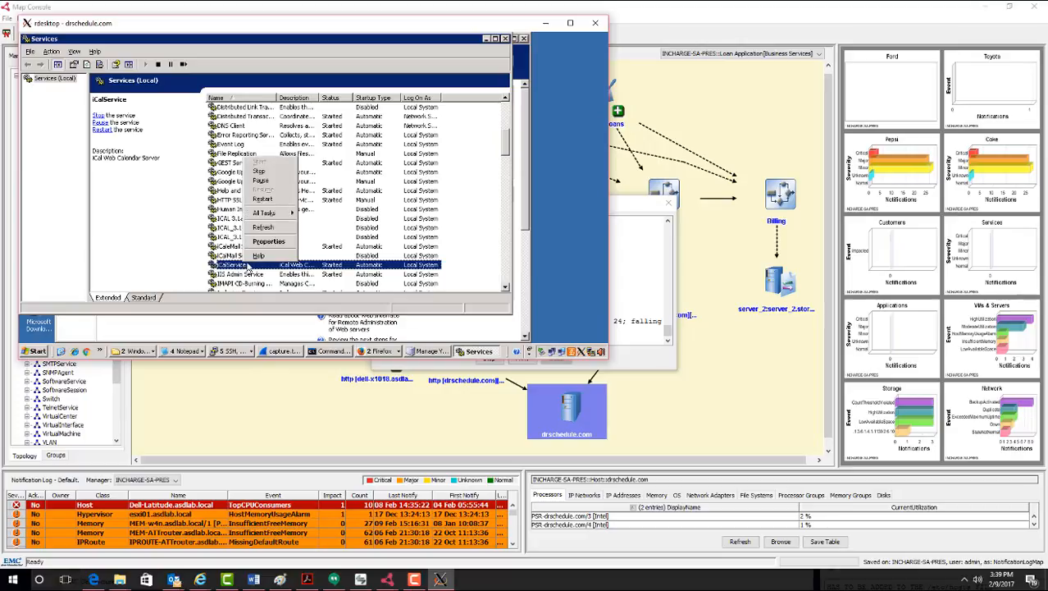
pyautogui.click(265, 175)
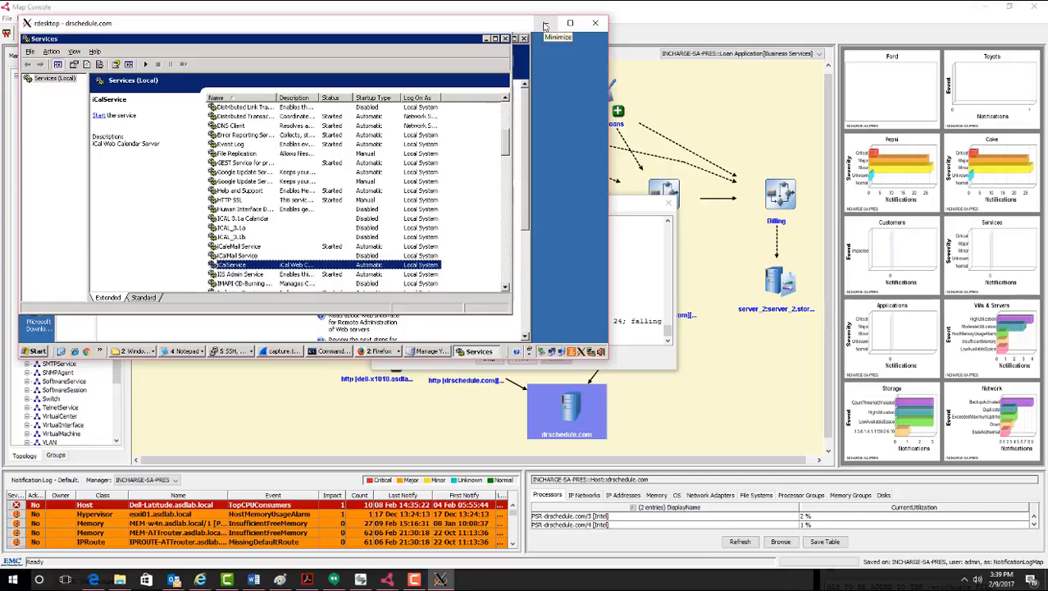
# - Minimize the remote desktop window to return to the Loan Application map
pyautogui.click(544, 25)
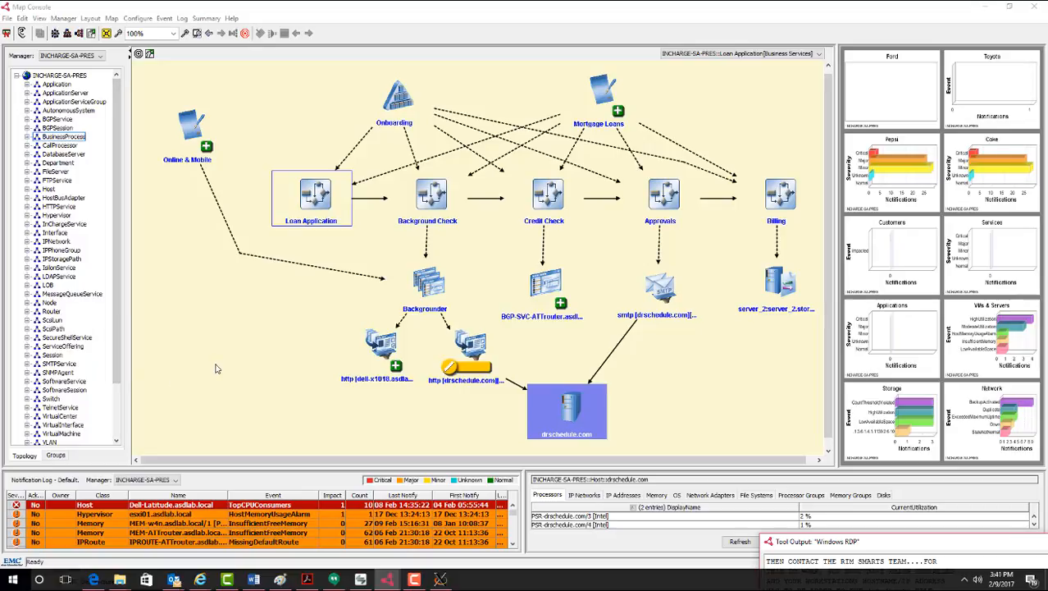
# - Open the active notifications for http drschedule.com and widen the list to show full names
pyautogui.moveTo(467, 361)
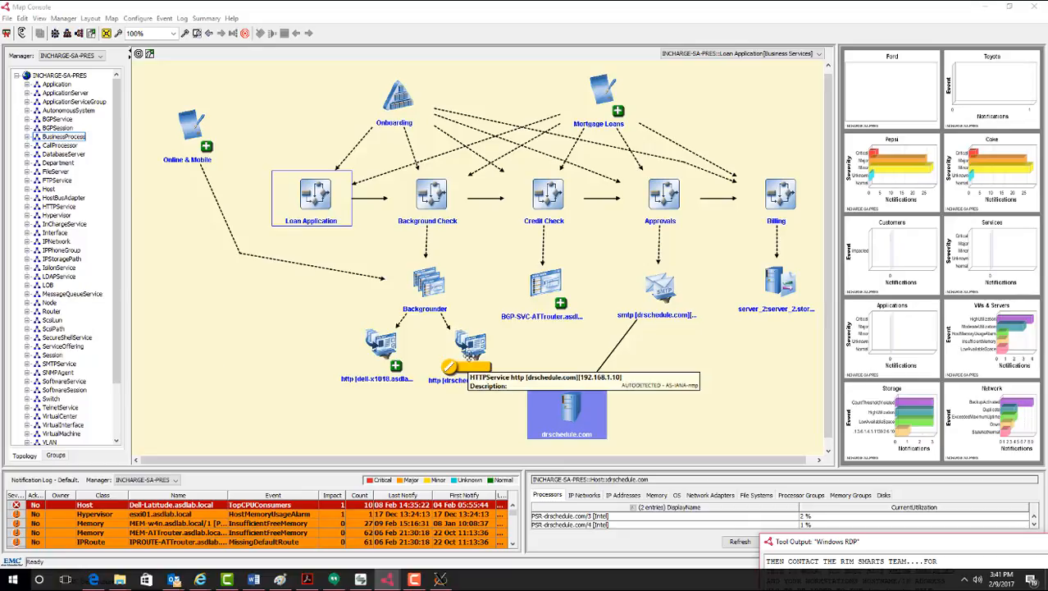
pyautogui.click(469, 350)
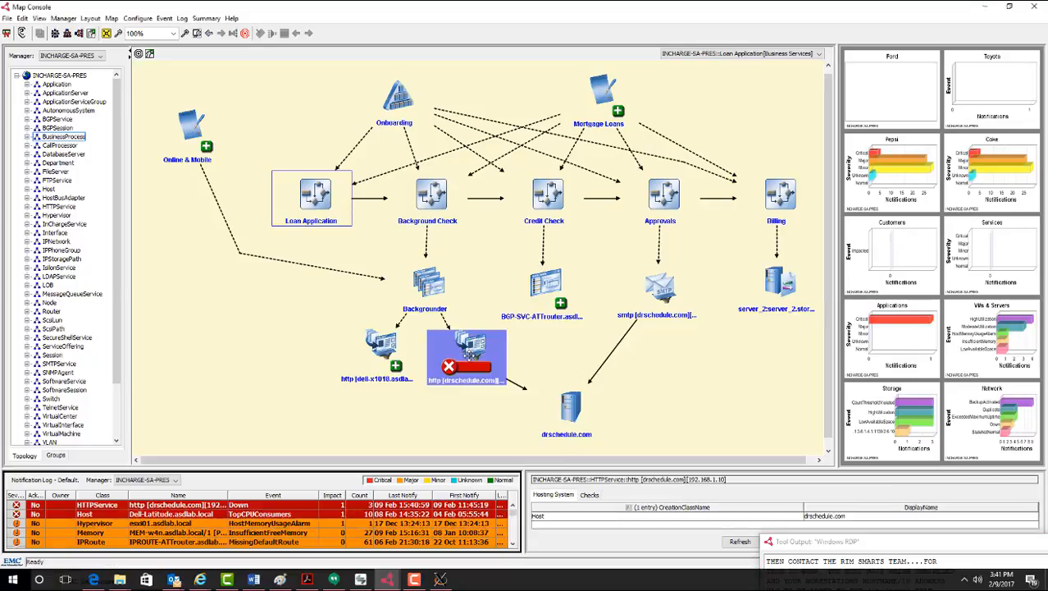
pyautogui.doubleClick(469, 351)
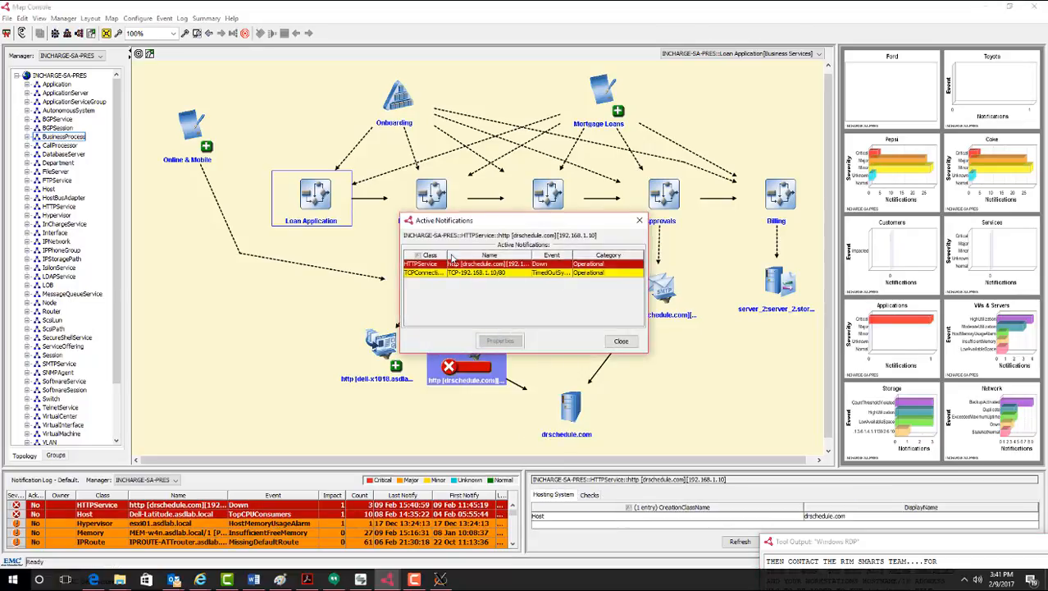
pyautogui.moveTo(447, 256); pyautogui.dragTo(480, 256)
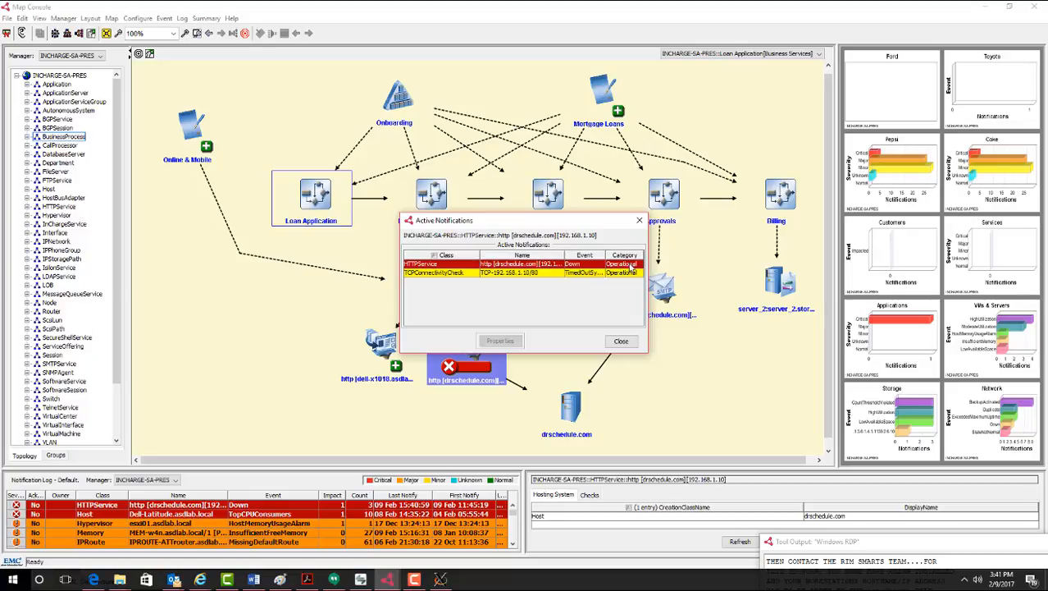
pyautogui.moveTo(648, 256); pyautogui.dragTo(804, 257)
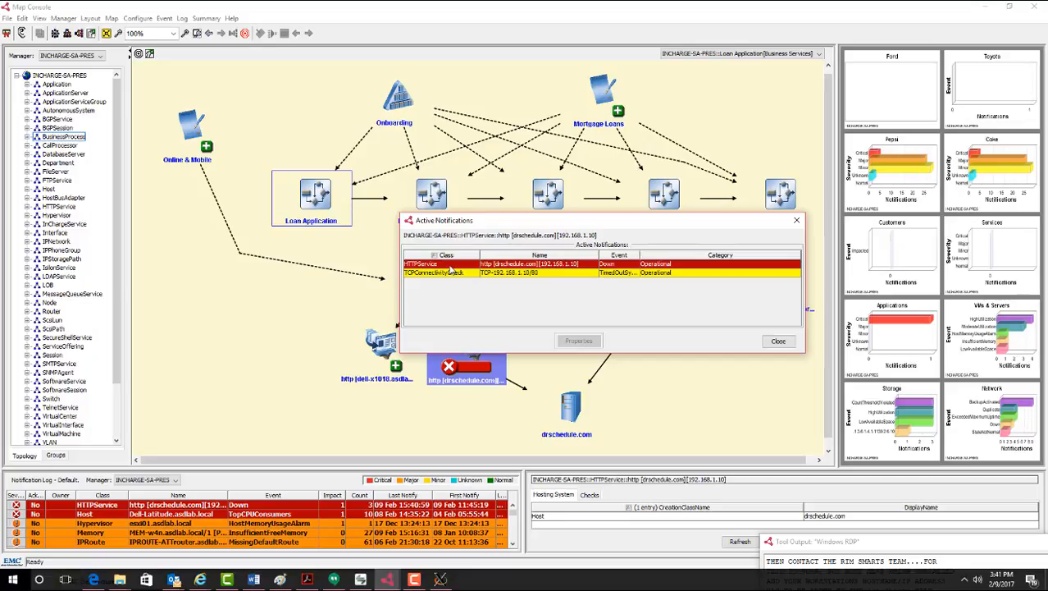
# - Inspect the HTTPService Down notification's details and Impact tab, then close both windows
pyautogui.doubleClick(450, 266)
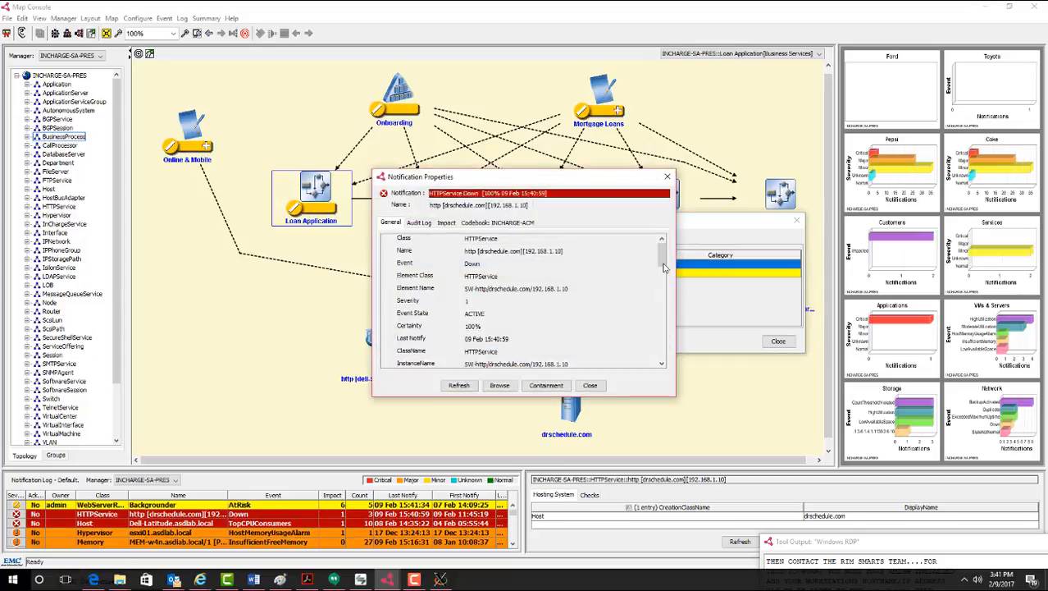
pyautogui.moveTo(664, 260); pyautogui.dragTo(670, 305)
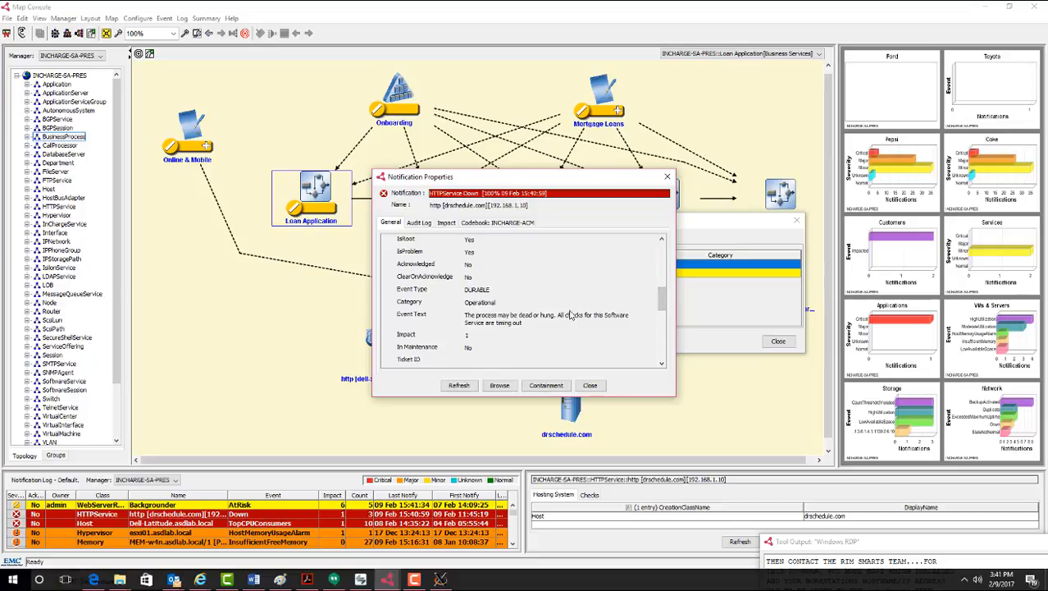
pyautogui.moveTo(661, 300); pyautogui.dragTo(664, 262)
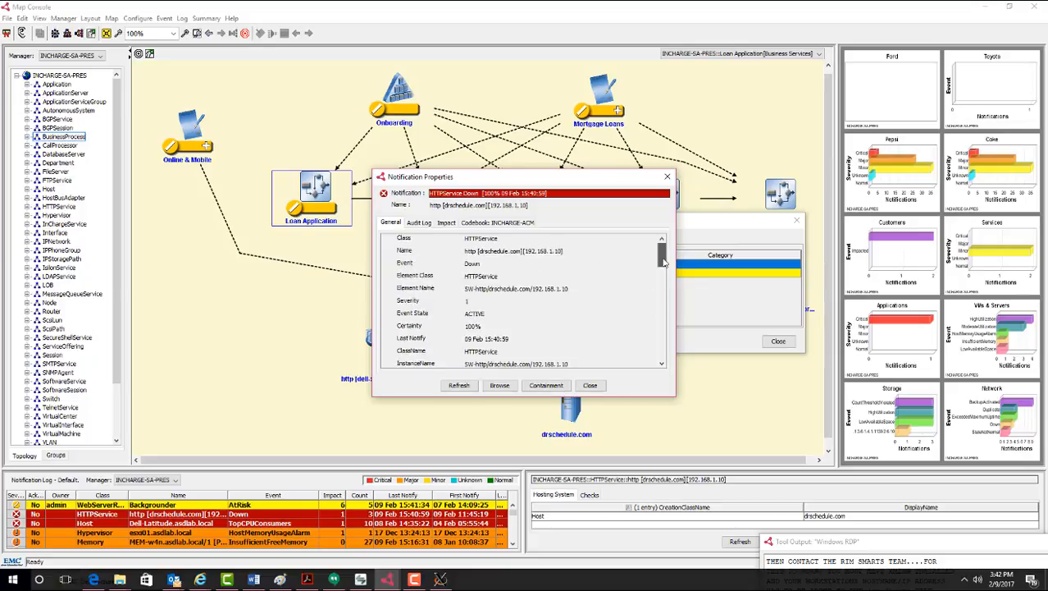
pyautogui.click(447, 222)
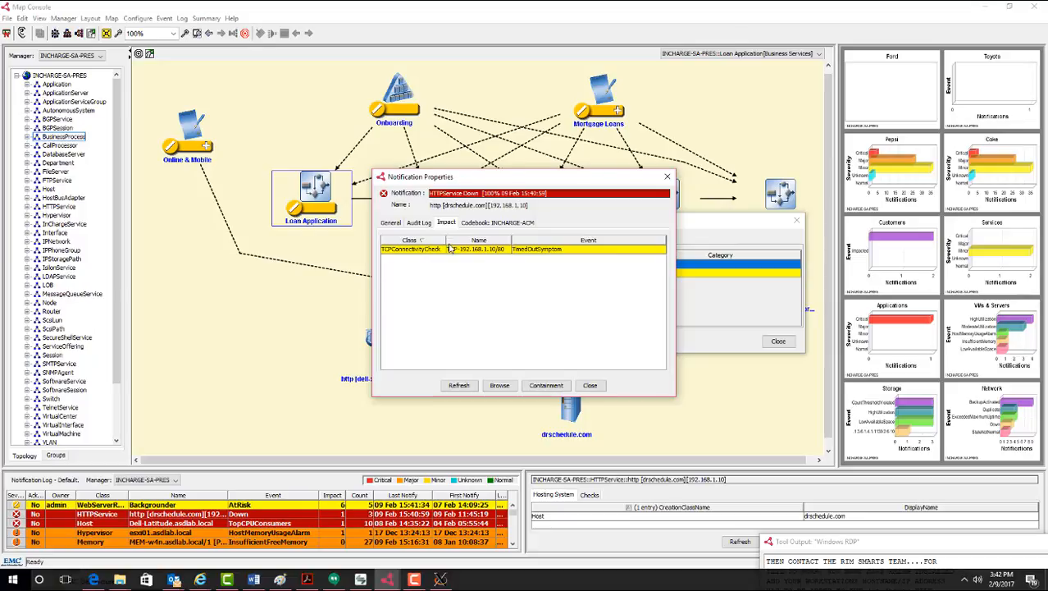
pyautogui.moveTo(446, 239); pyautogui.dragTo(457, 240)
pyautogui.click(594, 387)
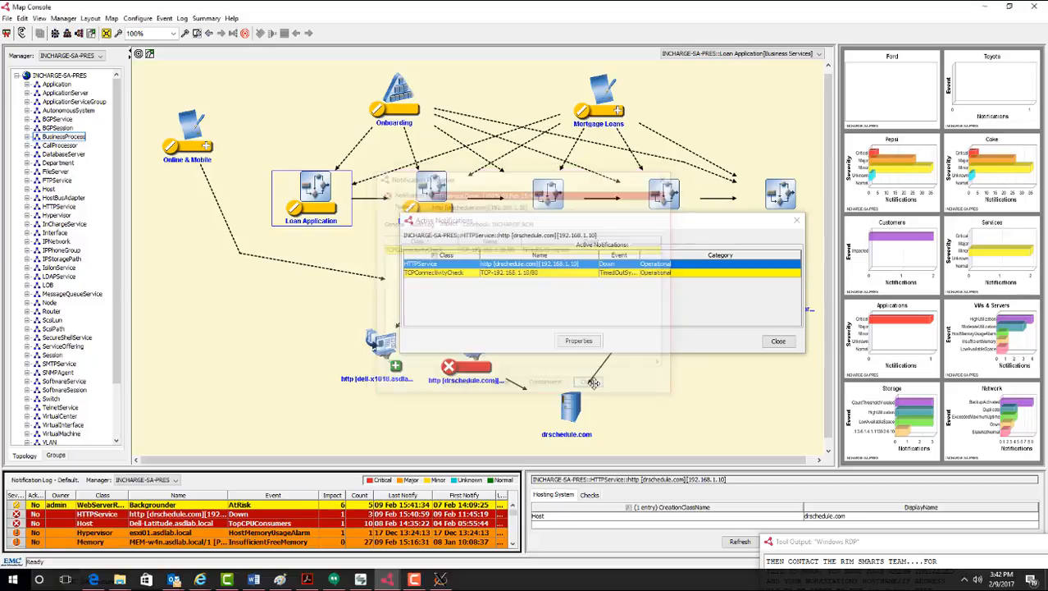
pyautogui.click(777, 341)
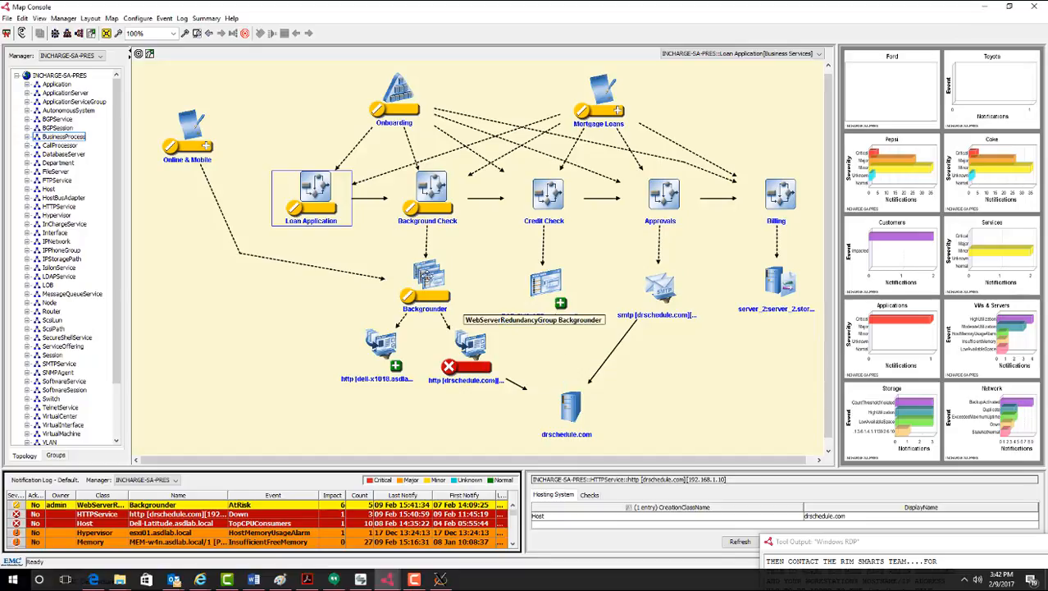
pyautogui.doubleClick(427, 277)
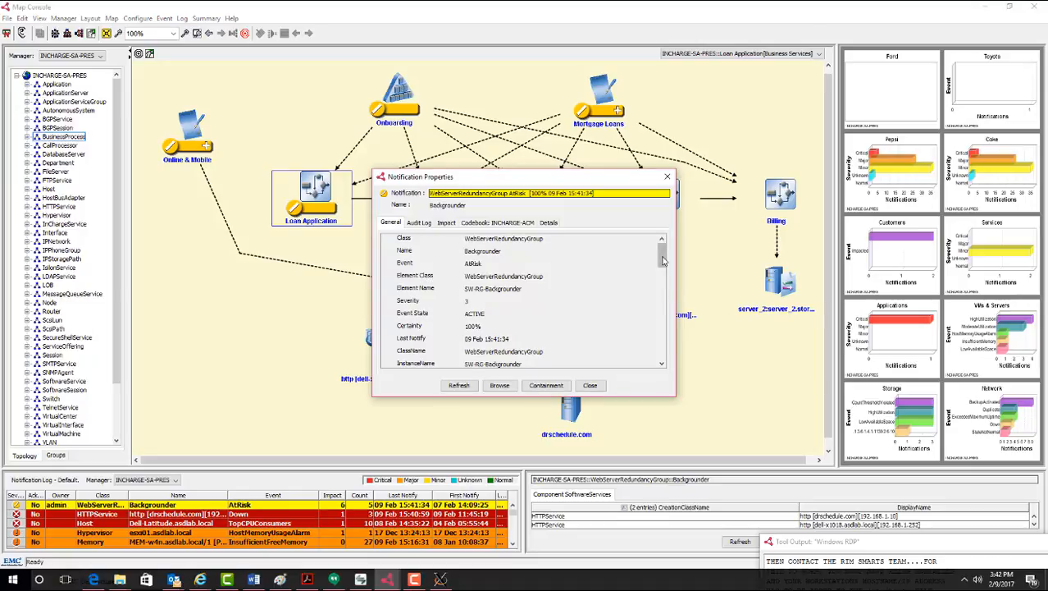
pyautogui.doubleClick(475, 264)
pyautogui.click(484, 267)
pyautogui.doubleClick(474, 264)
pyautogui.click(448, 223)
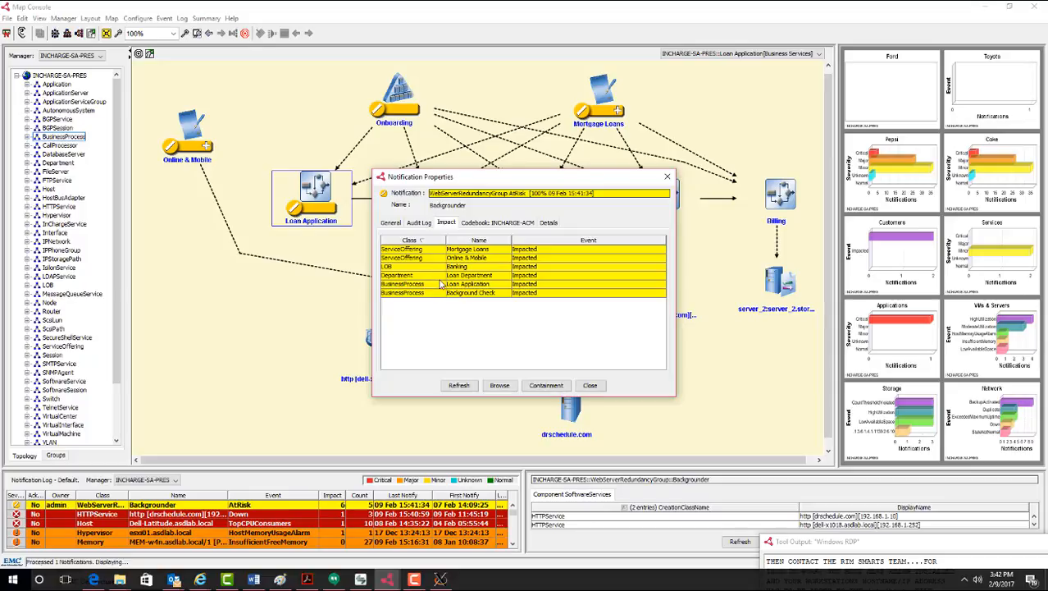
pyautogui.click(591, 384)
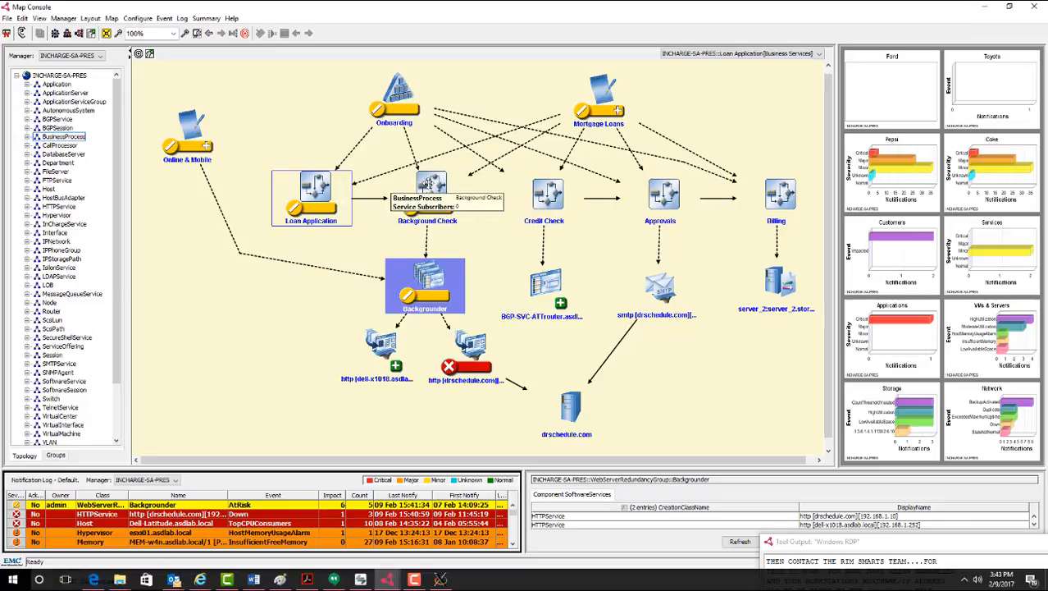
# - Expand Mortgage Loans, move Loan Department to the map's top right, and zoom to fit
pyautogui.rightClick(603, 98)
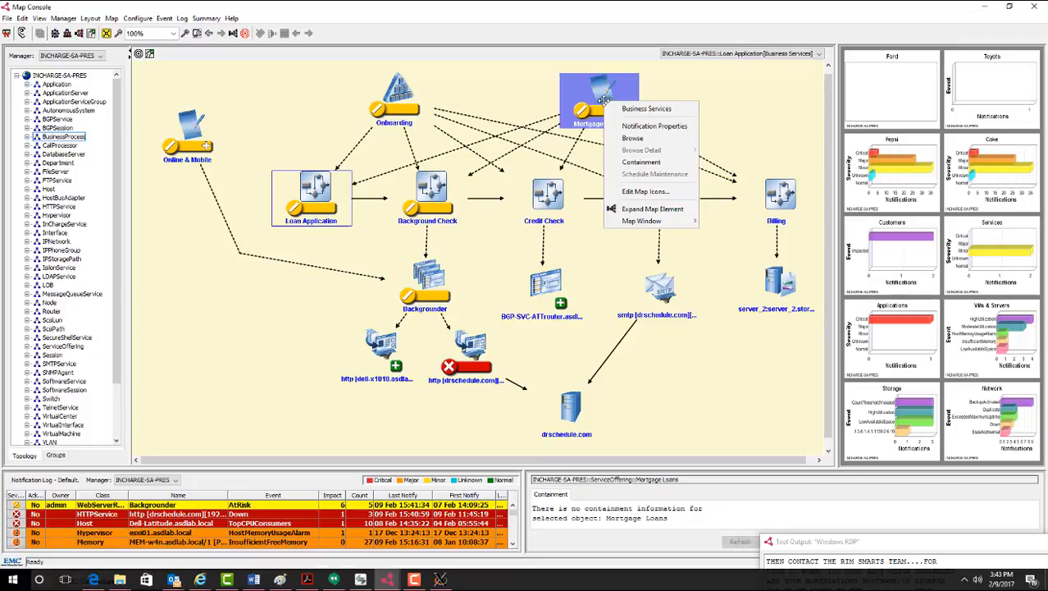
pyautogui.click(648, 211)
pyautogui.moveTo(174, 433); pyautogui.dragTo(725, 203)
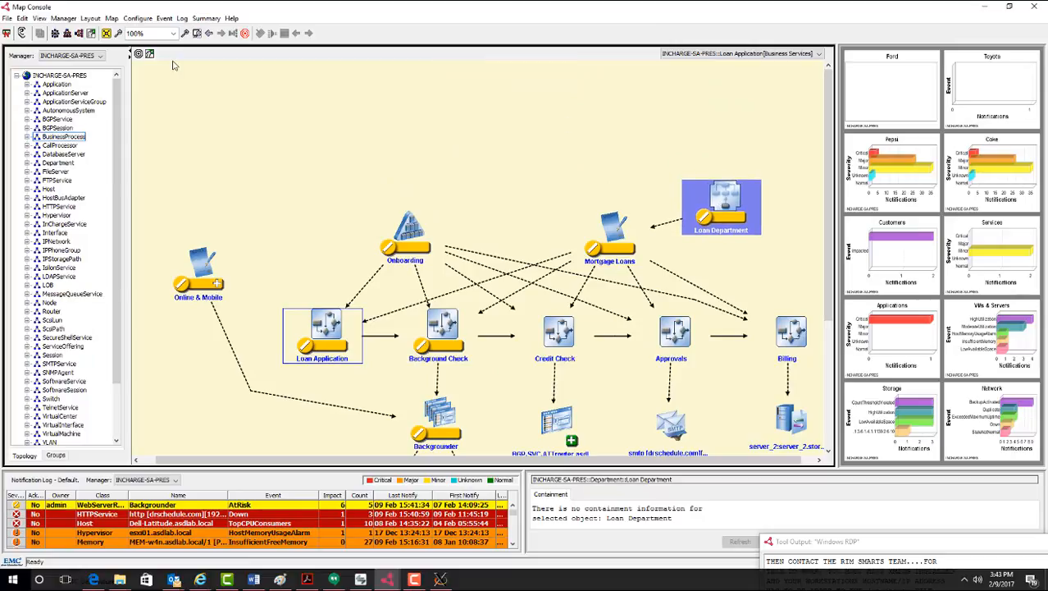
pyautogui.click(106, 33)
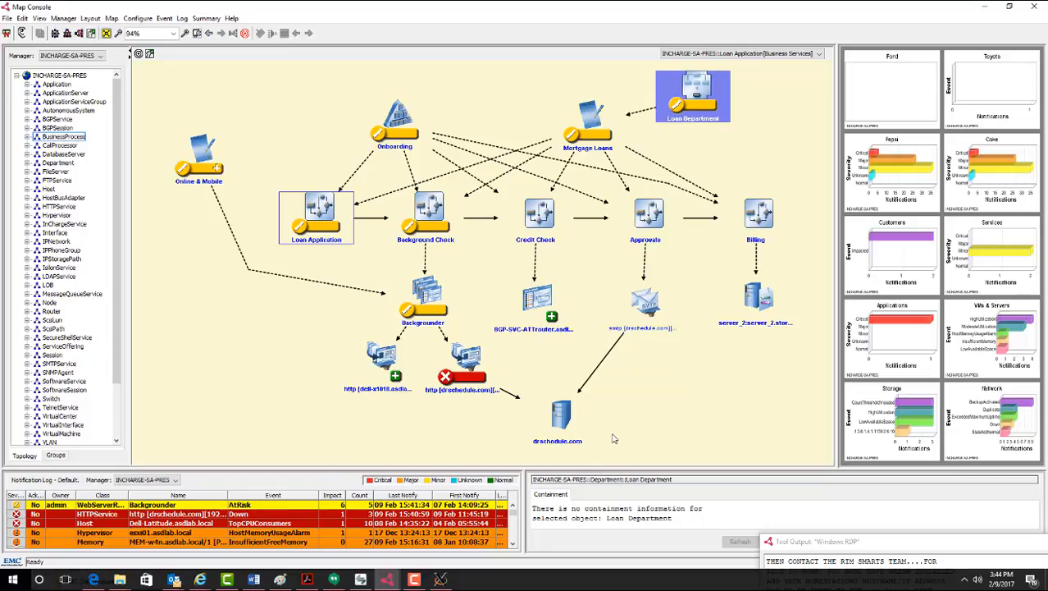
# - Open the http drschedule.com Down notification, scroll its properties, then close both notification dialogs
pyautogui.moveTo(567, 424)
pyautogui.click(479, 360)
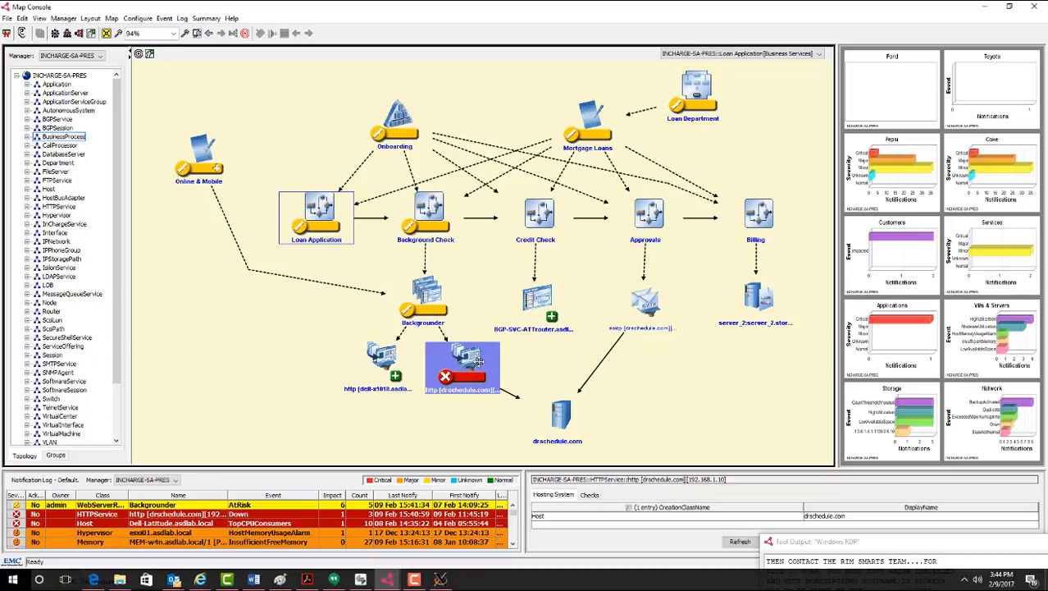
pyautogui.doubleClick(479, 361)
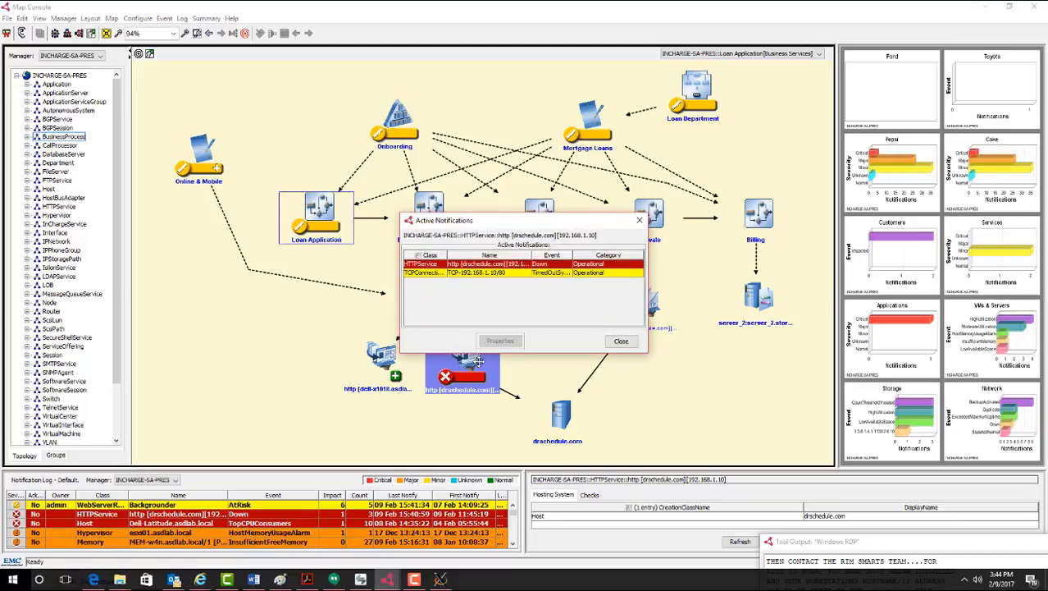
pyautogui.doubleClick(521, 265)
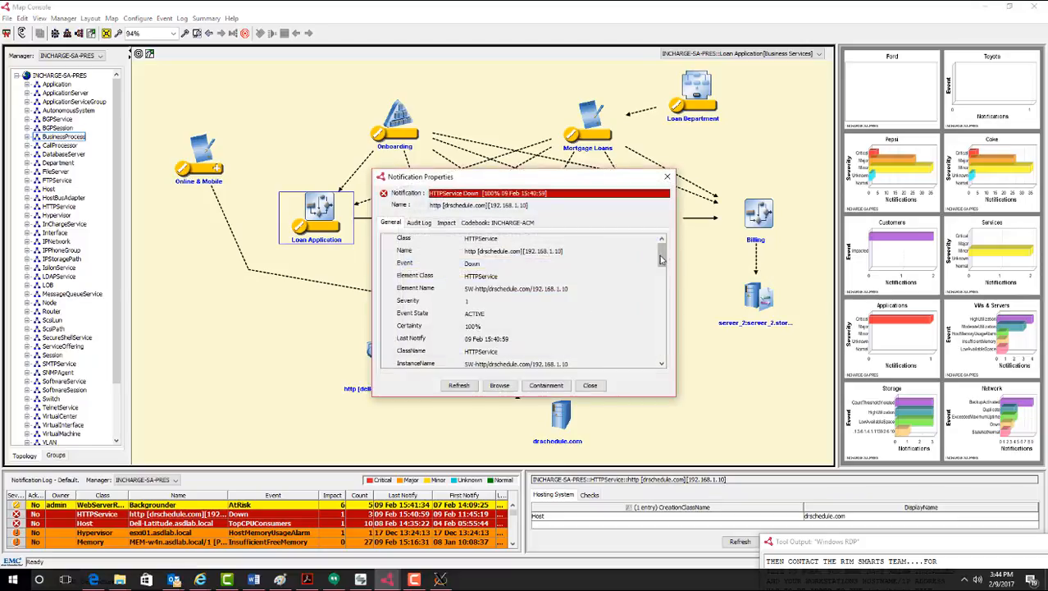
pyautogui.moveTo(662, 259); pyautogui.dragTo(676, 287)
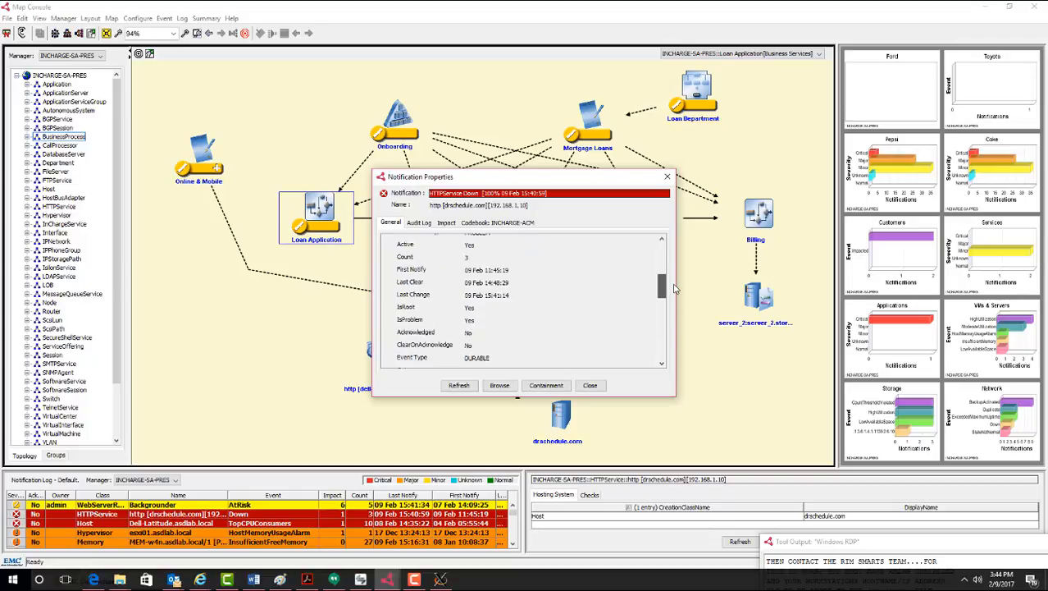
pyautogui.click(590, 386)
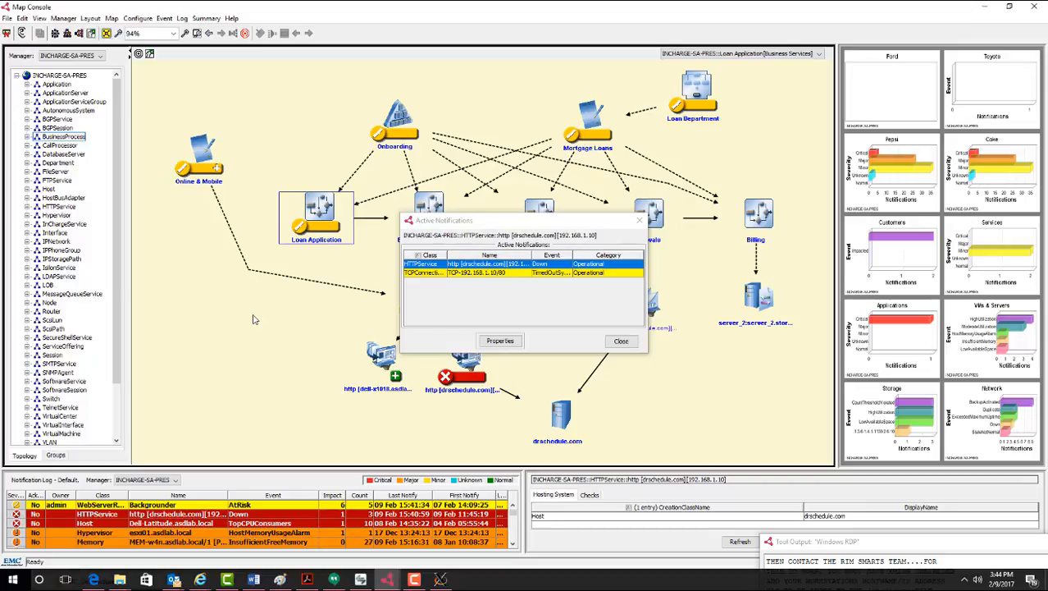
pyautogui.click(621, 342)
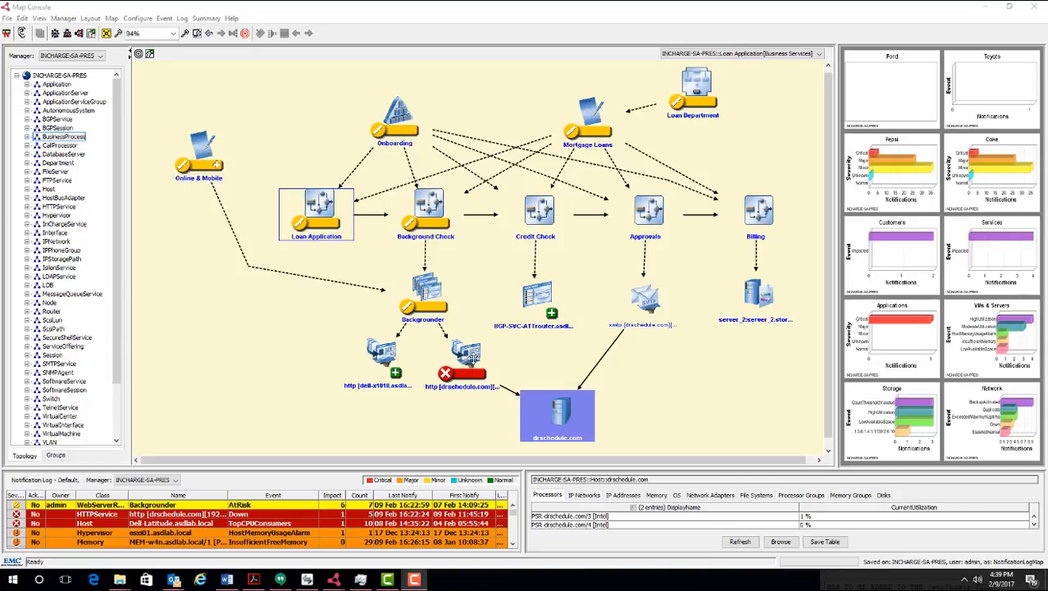
# - Read the NL_NOTIFY http drschedule.com Down email in Outlook, then minimize Outlook
pyautogui.hotkey('alt', 'Tab')
pyautogui.hotkey('alt', 'Tab')
pyautogui.hotkey('alt', 'Tab')
pyautogui.hotkey('alt', 'Tab')
pyautogui.hotkey('alt', 'Tab')
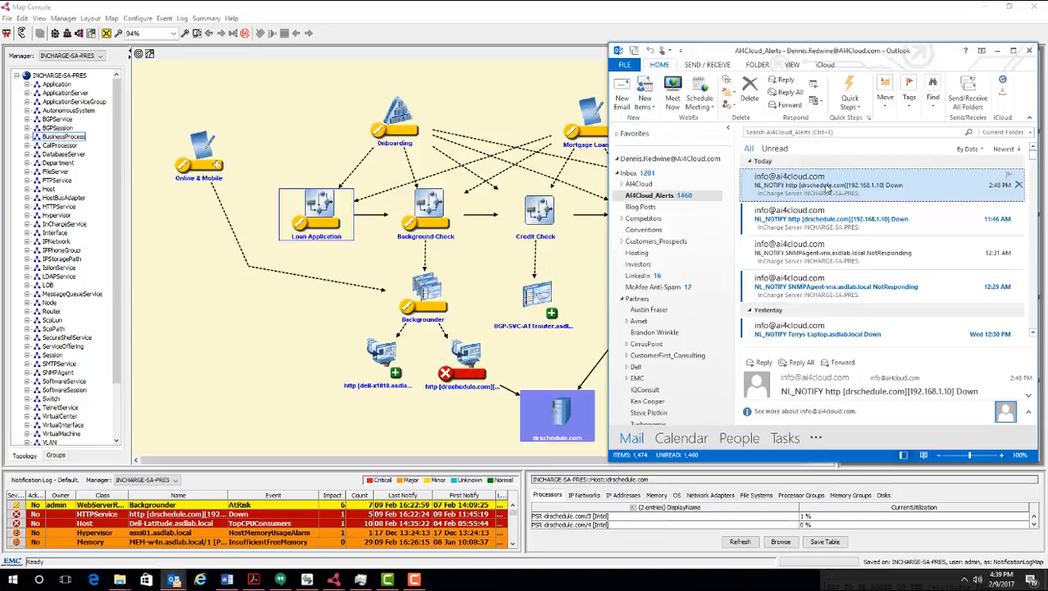
pyautogui.doubleClick(824, 187)
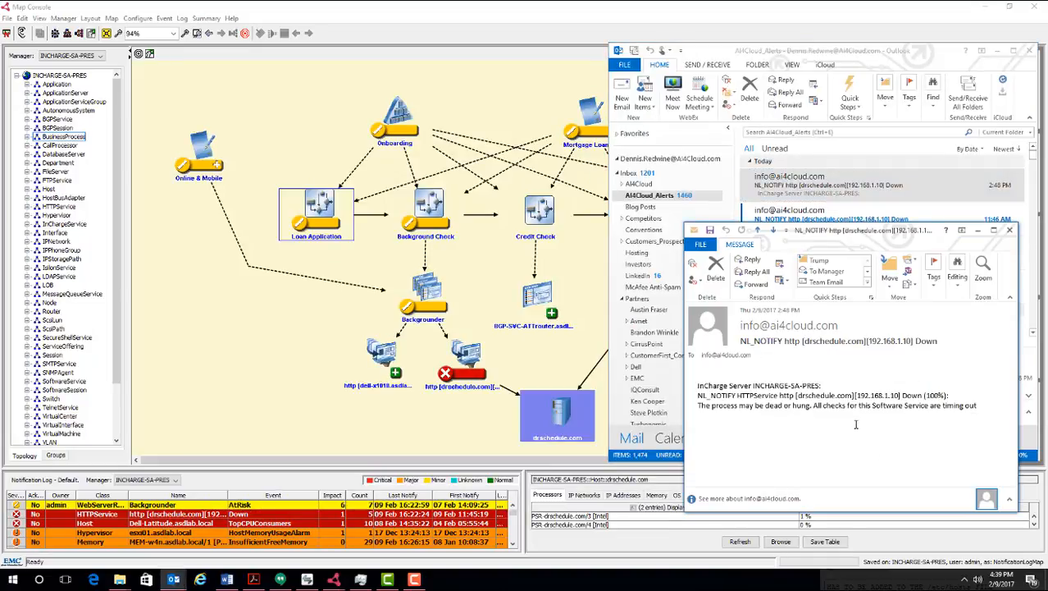
pyautogui.click(978, 231)
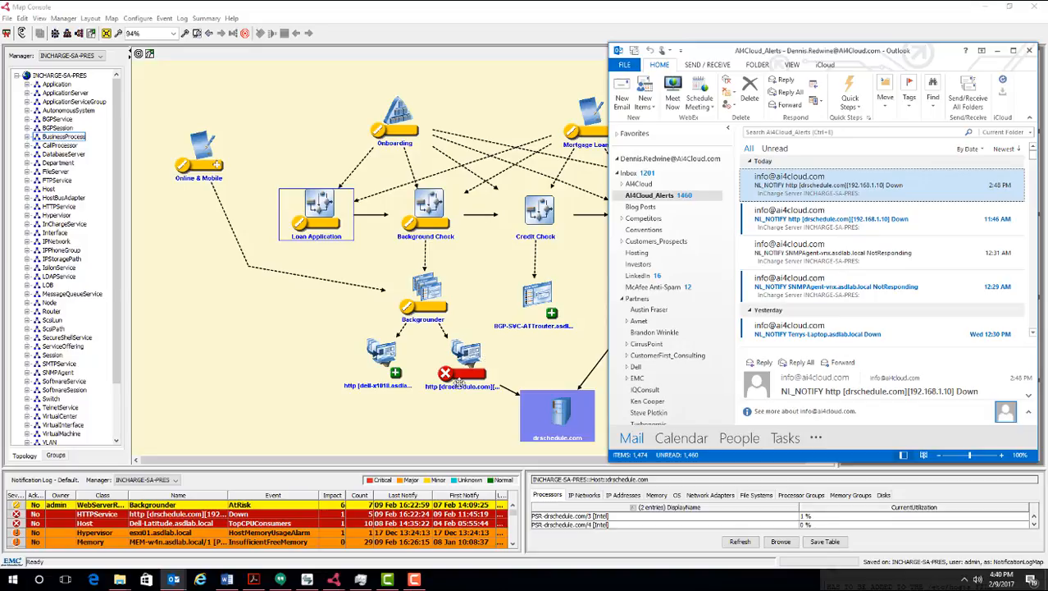
pyautogui.click(1002, 52)
pyautogui.hotkey('alt', 'Tab')
pyautogui.hotkey('alt', 'Tab')
pyautogui.hotkey('alt', 'Tab')
pyautogui.hotkey('alt', 'Tab')
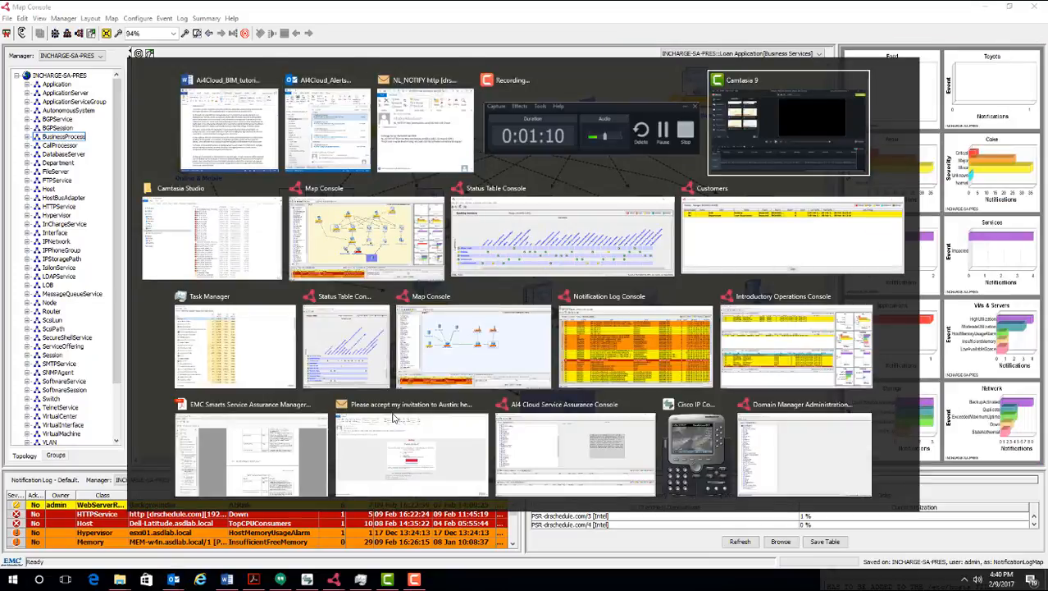
# - In the Status Table Console, trace Loan Department's Background Check impact to its cause: Backgrounder AtRisk
pyautogui.hotkey('alt', 'Tab')
pyautogui.hotkey('alt', 'Tab')
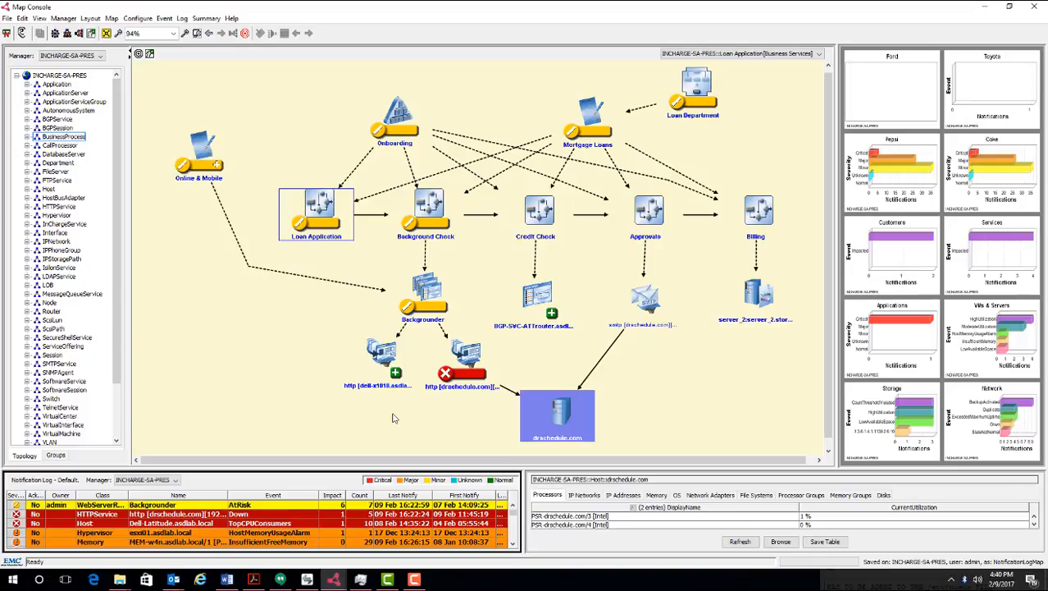
pyautogui.hotkey('alt', 'Tab')
pyautogui.hotkey('alt', 'Tab')
pyautogui.hotkey('alt', 'Tab')
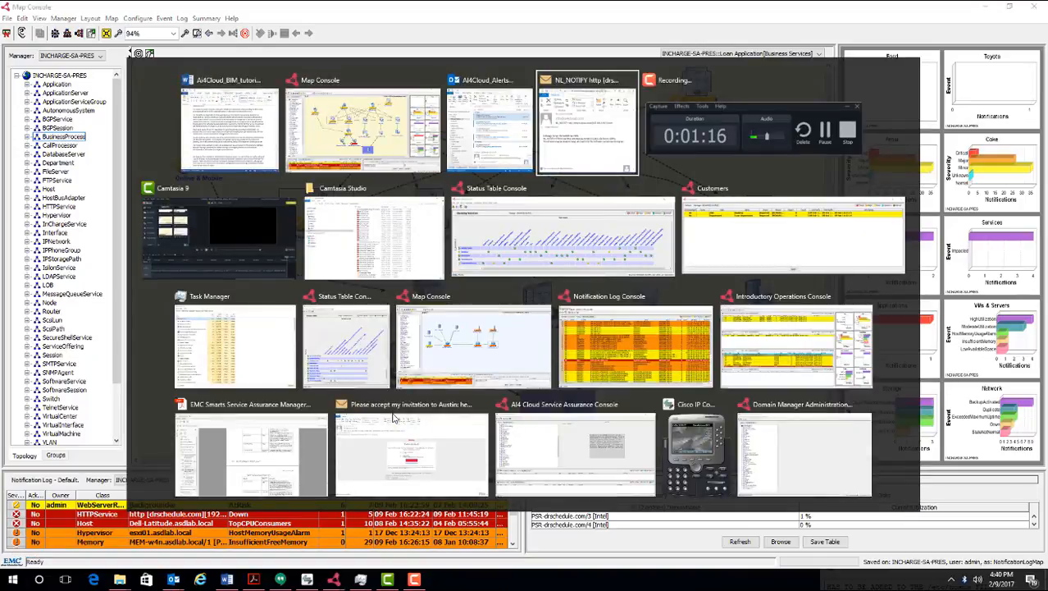
pyautogui.hotkey('alt', 'Tab')
pyautogui.hotkey('alt', 'Tab')
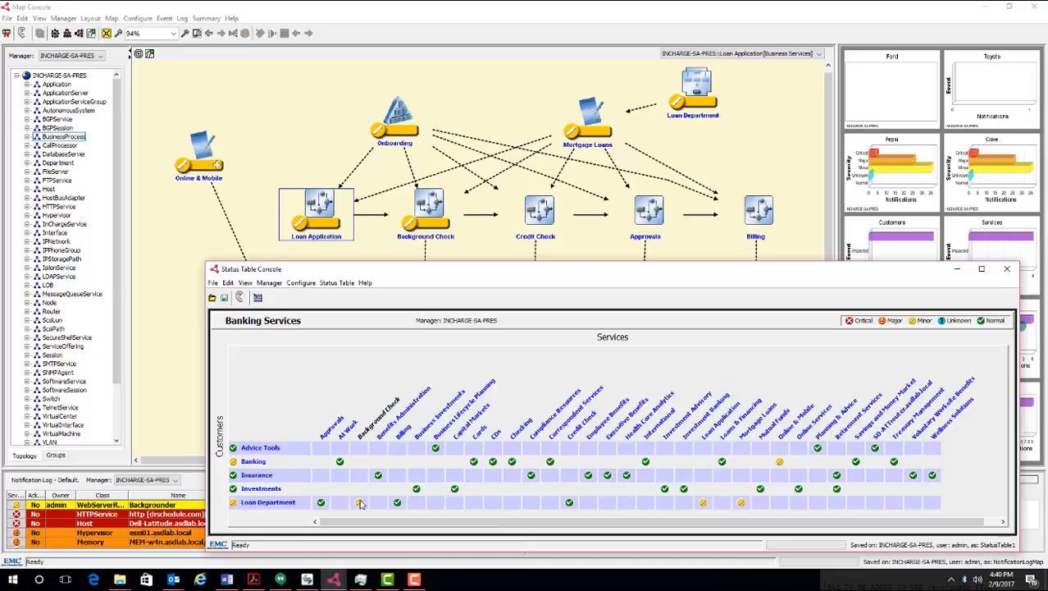
pyautogui.rightClick(361, 503)
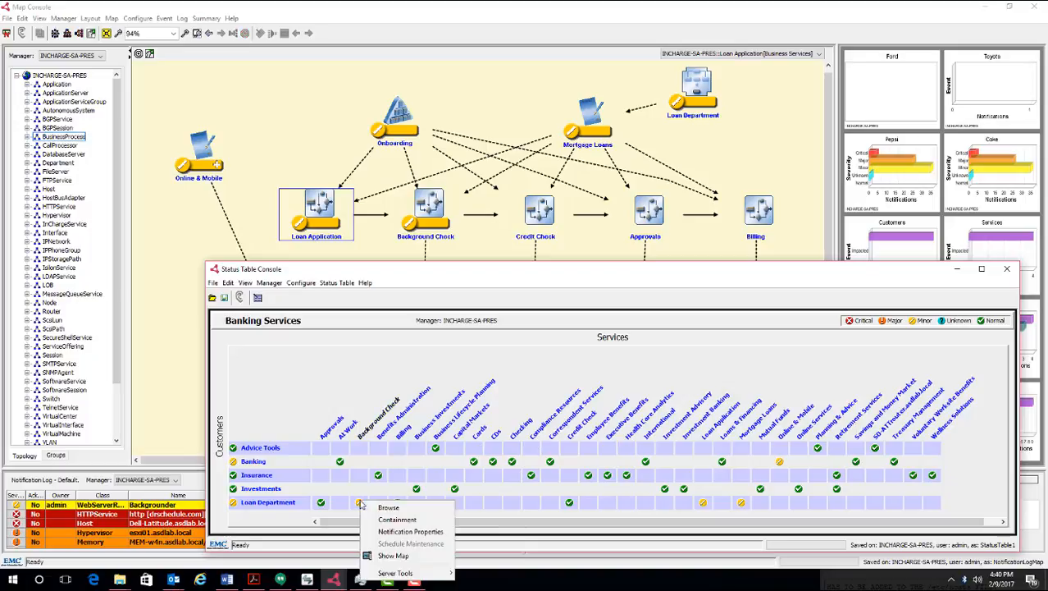
pyautogui.click(395, 534)
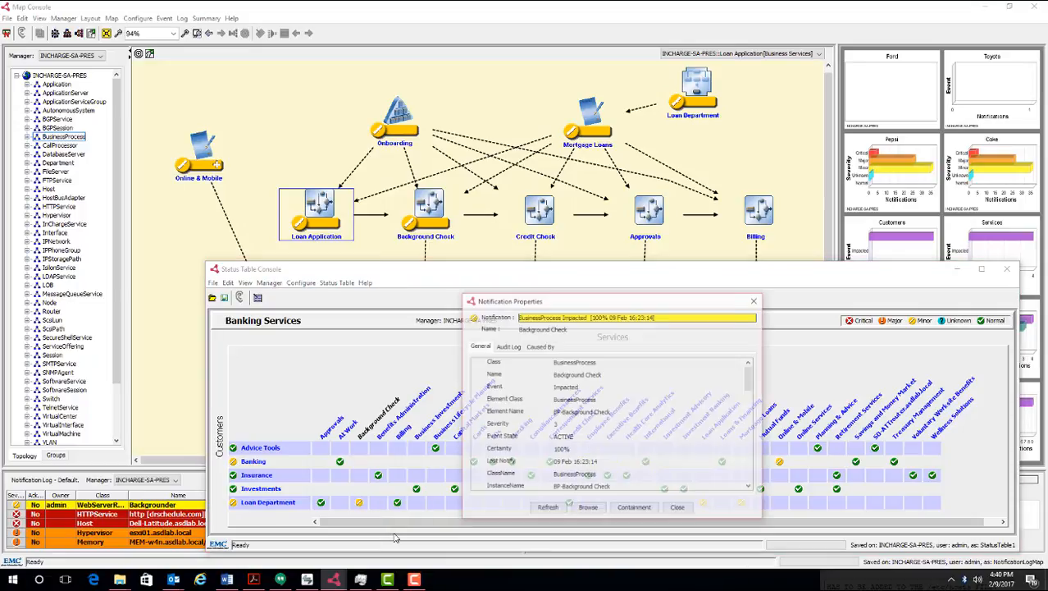
pyautogui.click(541, 346)
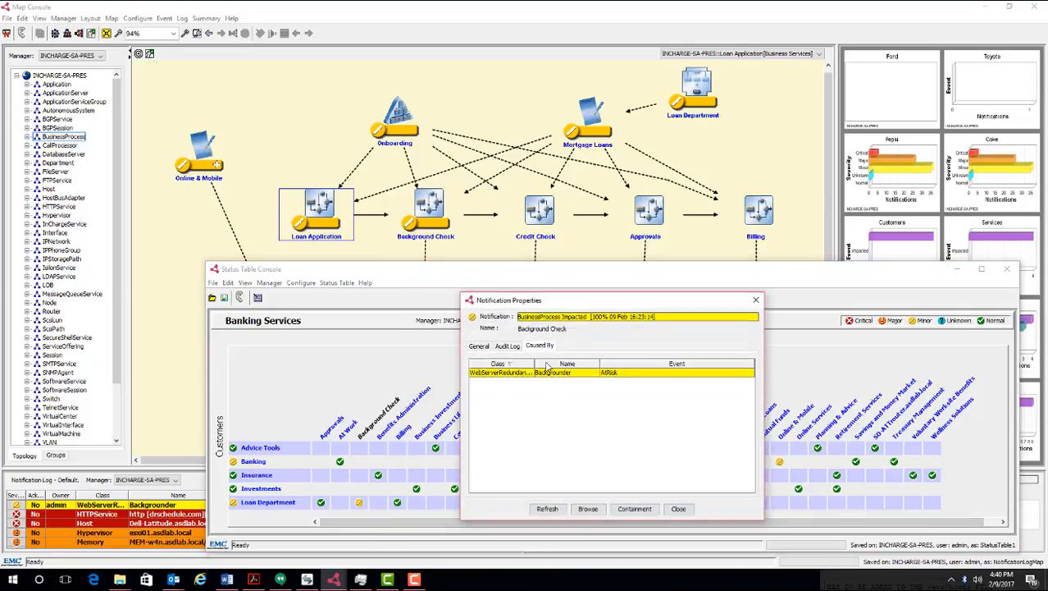
pyautogui.moveTo(534, 362); pyautogui.dragTo(585, 362)
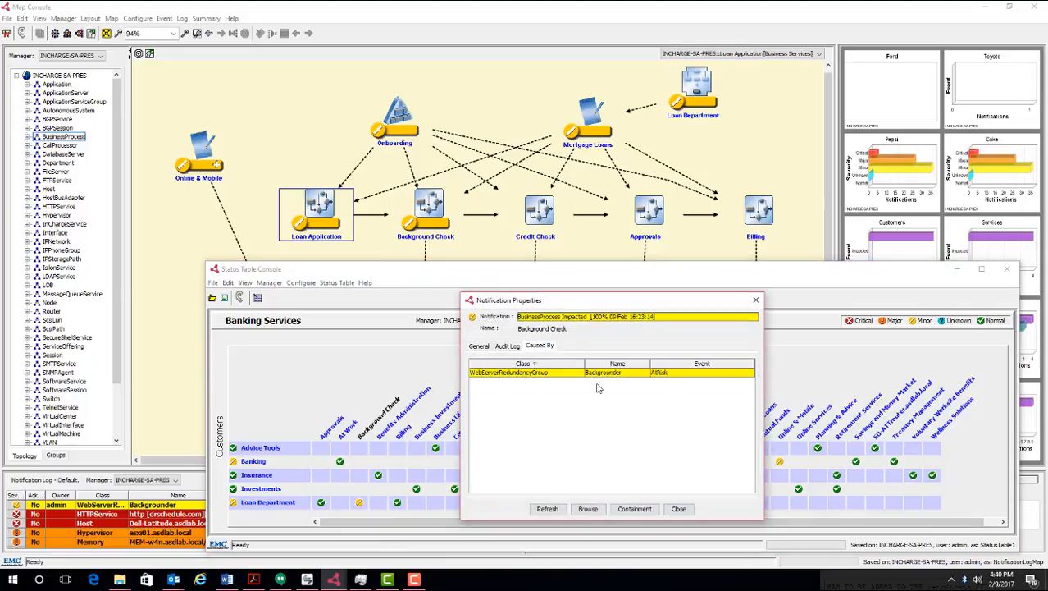
pyautogui.click(678, 508)
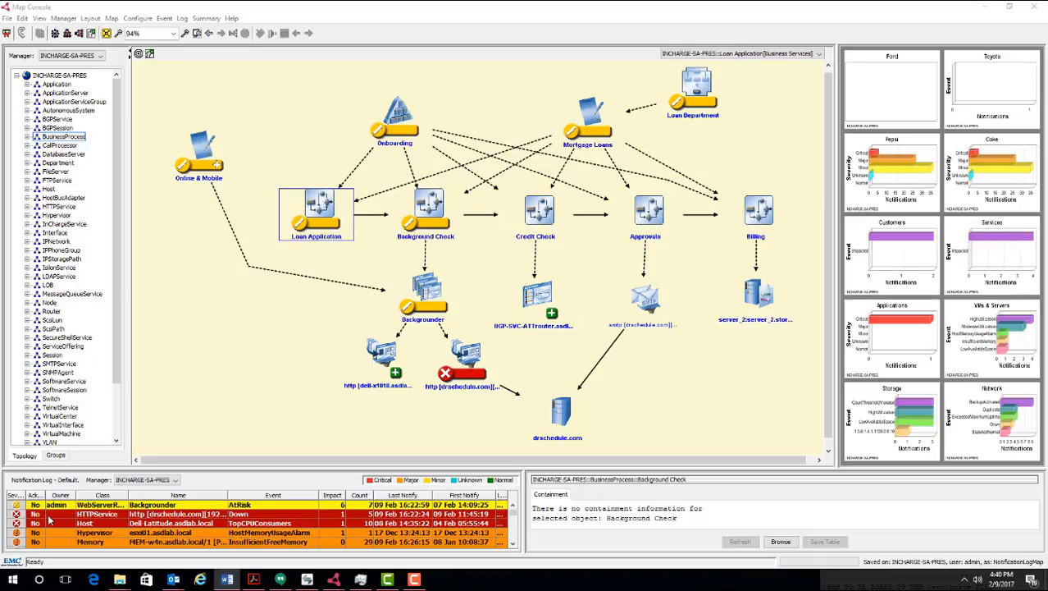
# - View Backgrounder AtRisk's six impacted elements, including Mortgage Loans, Banking and Loan Department
pyautogui.doubleClick(286, 506)
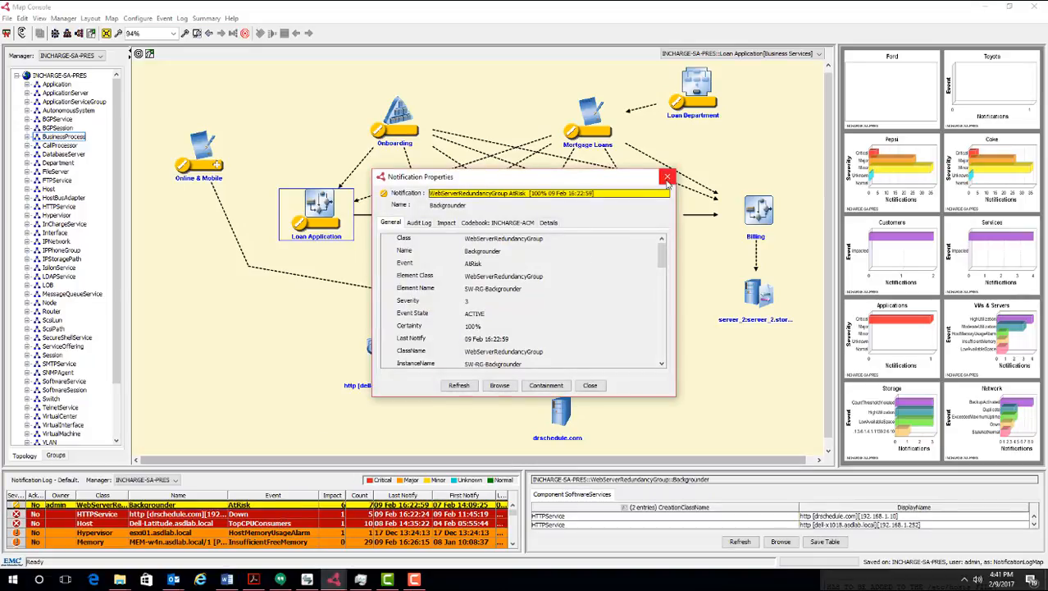
pyautogui.click(665, 177)
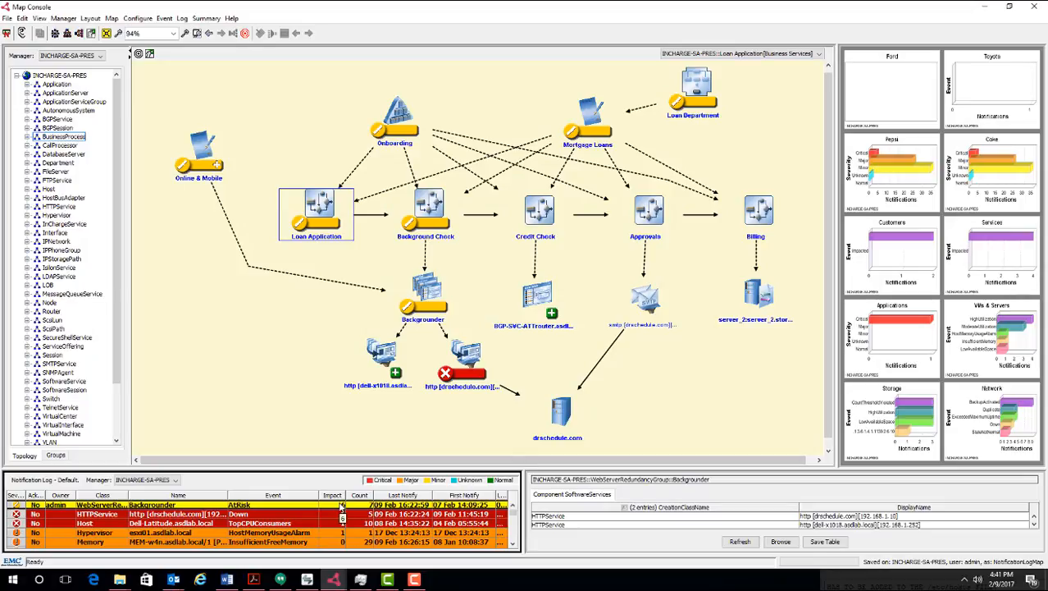
pyautogui.doubleClick(341, 504)
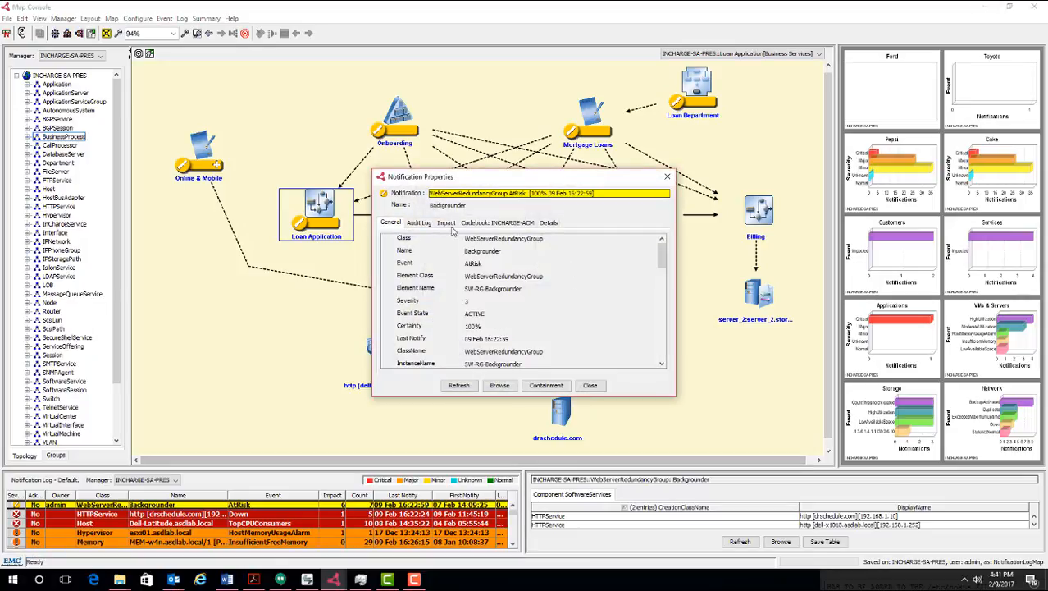
pyautogui.click(451, 227)
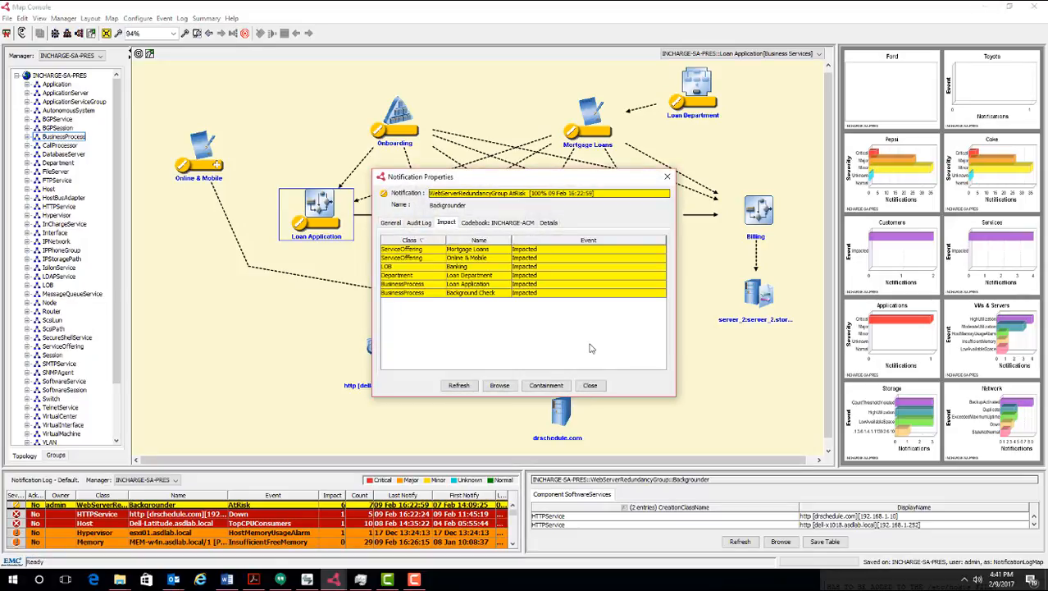
pyautogui.click(667, 176)
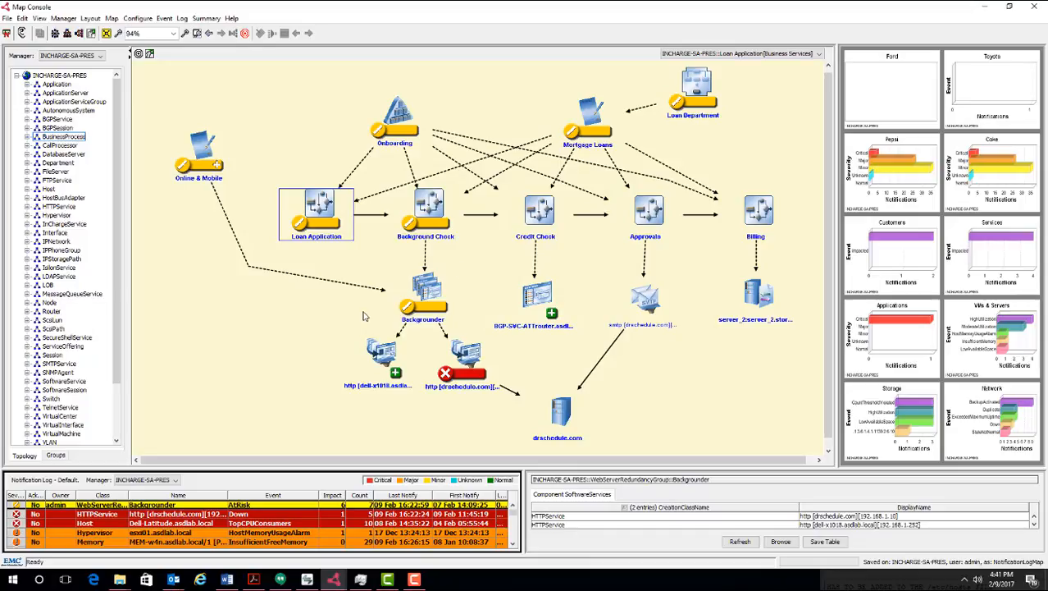
pyautogui.moveTo(529, 425)
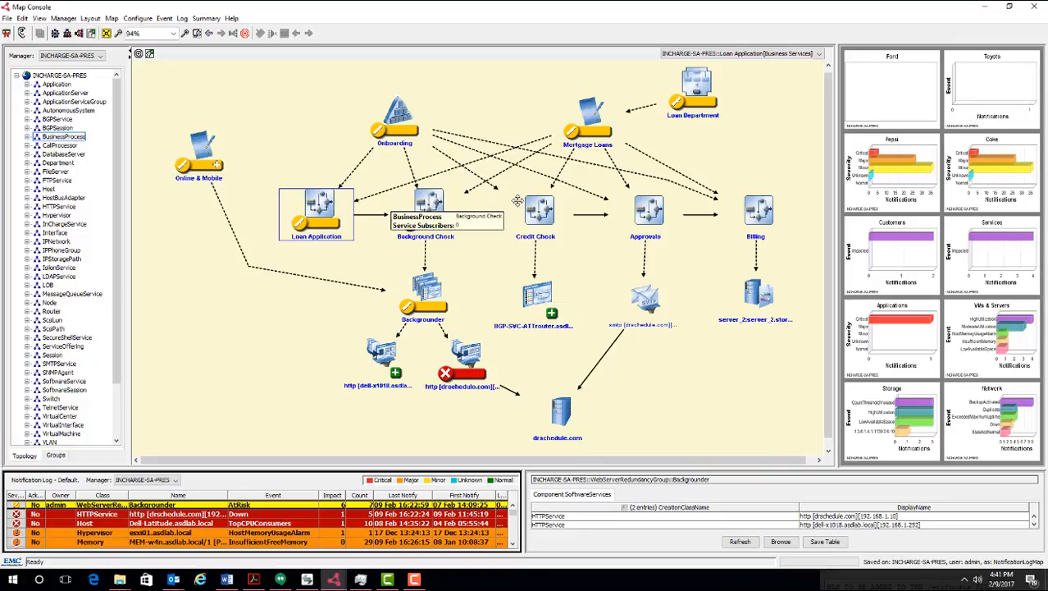
pyautogui.moveTo(537, 204)
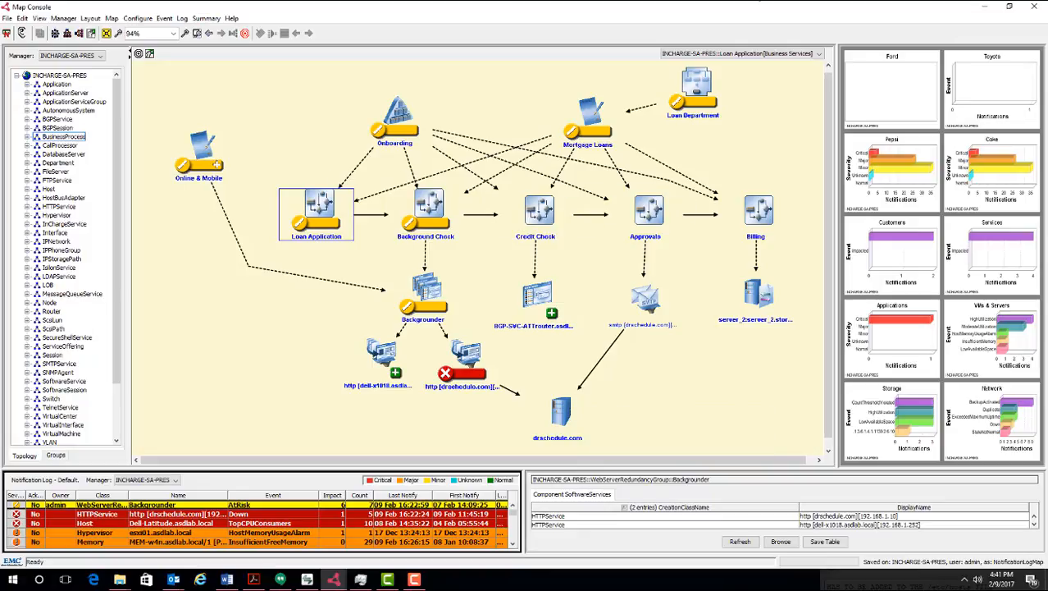